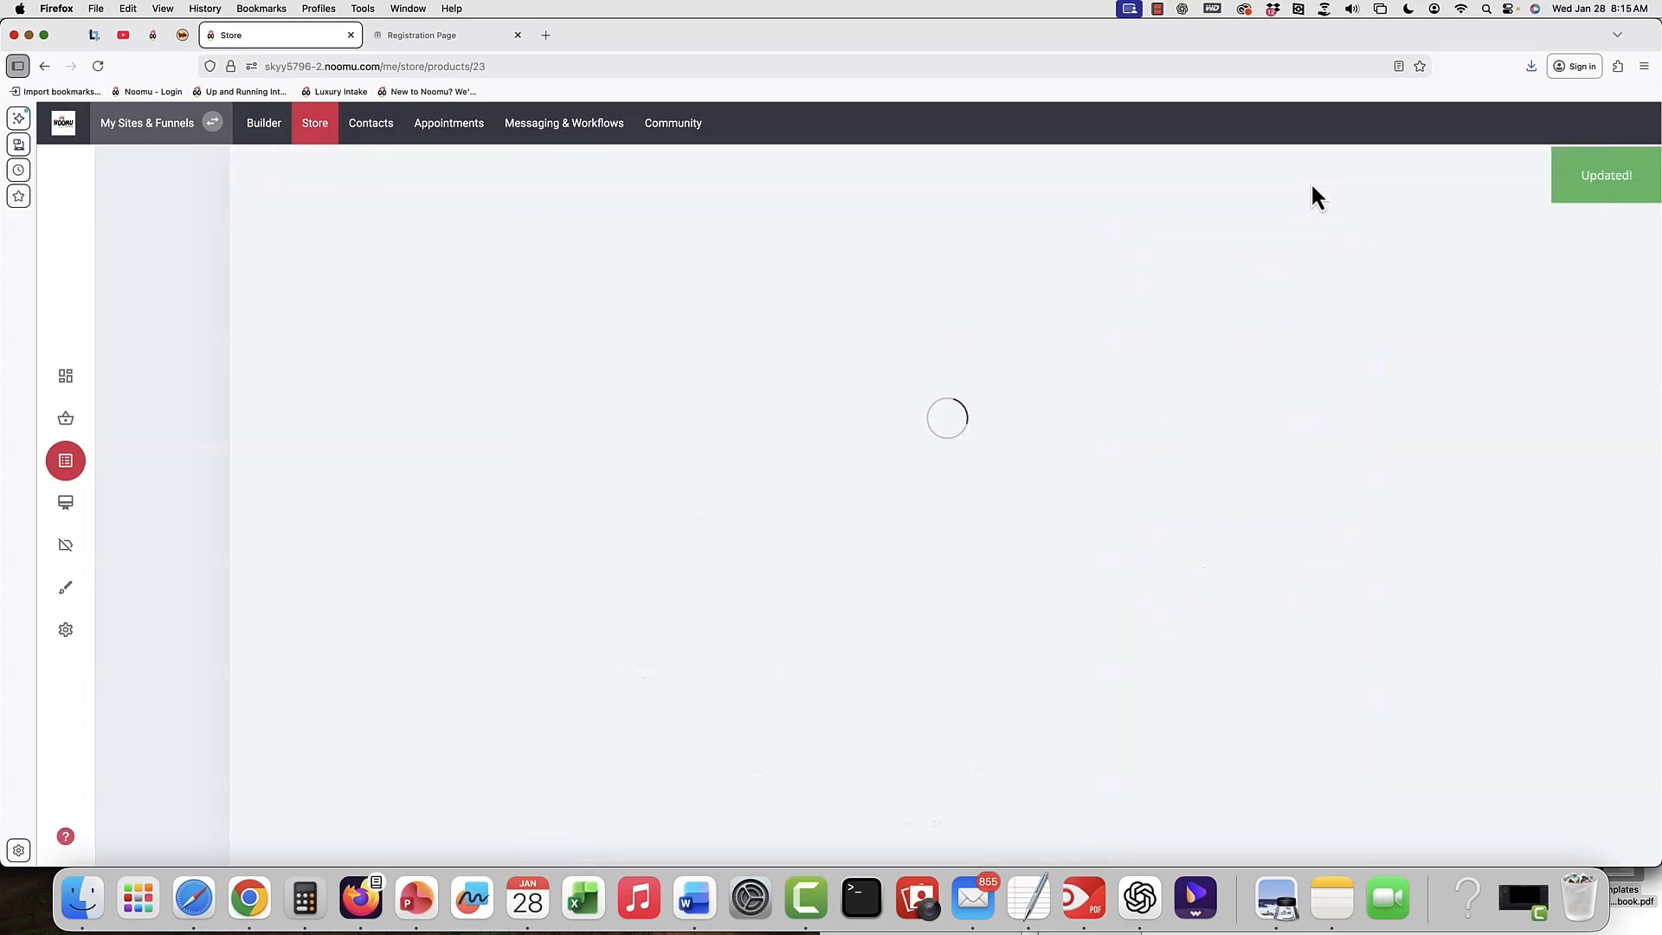
Change the product page URL to transformation-journey-paymentplan and leave the product unhidden.
scroll(1313, 640, down, 2)
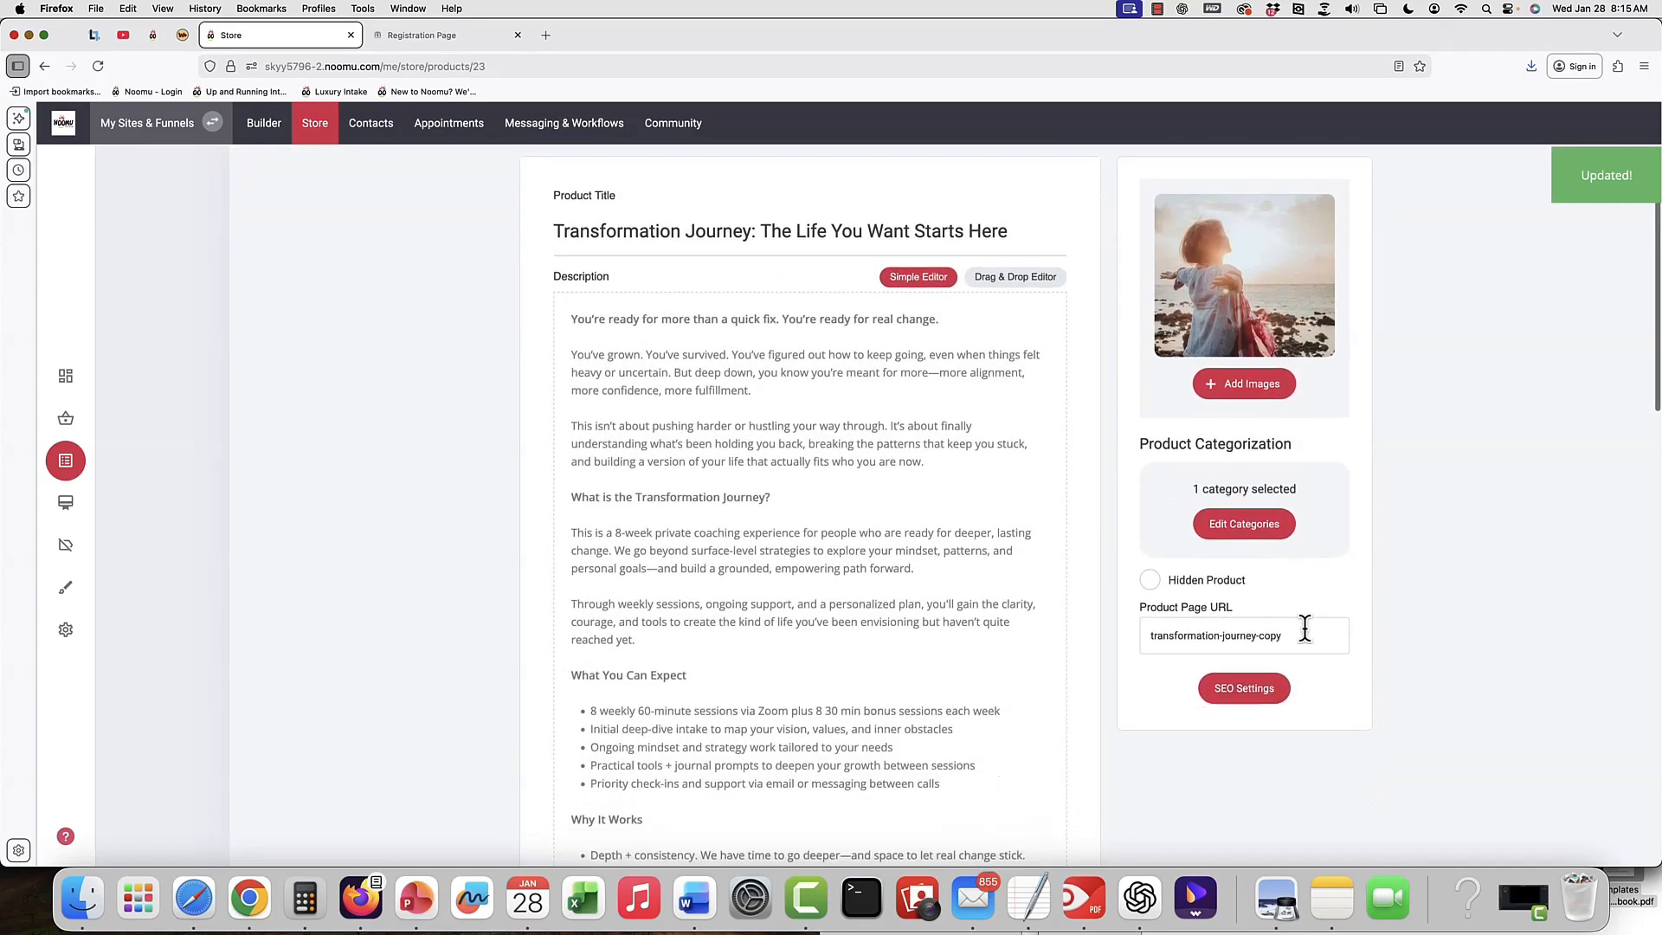
drag(1294, 634, 1262, 636)
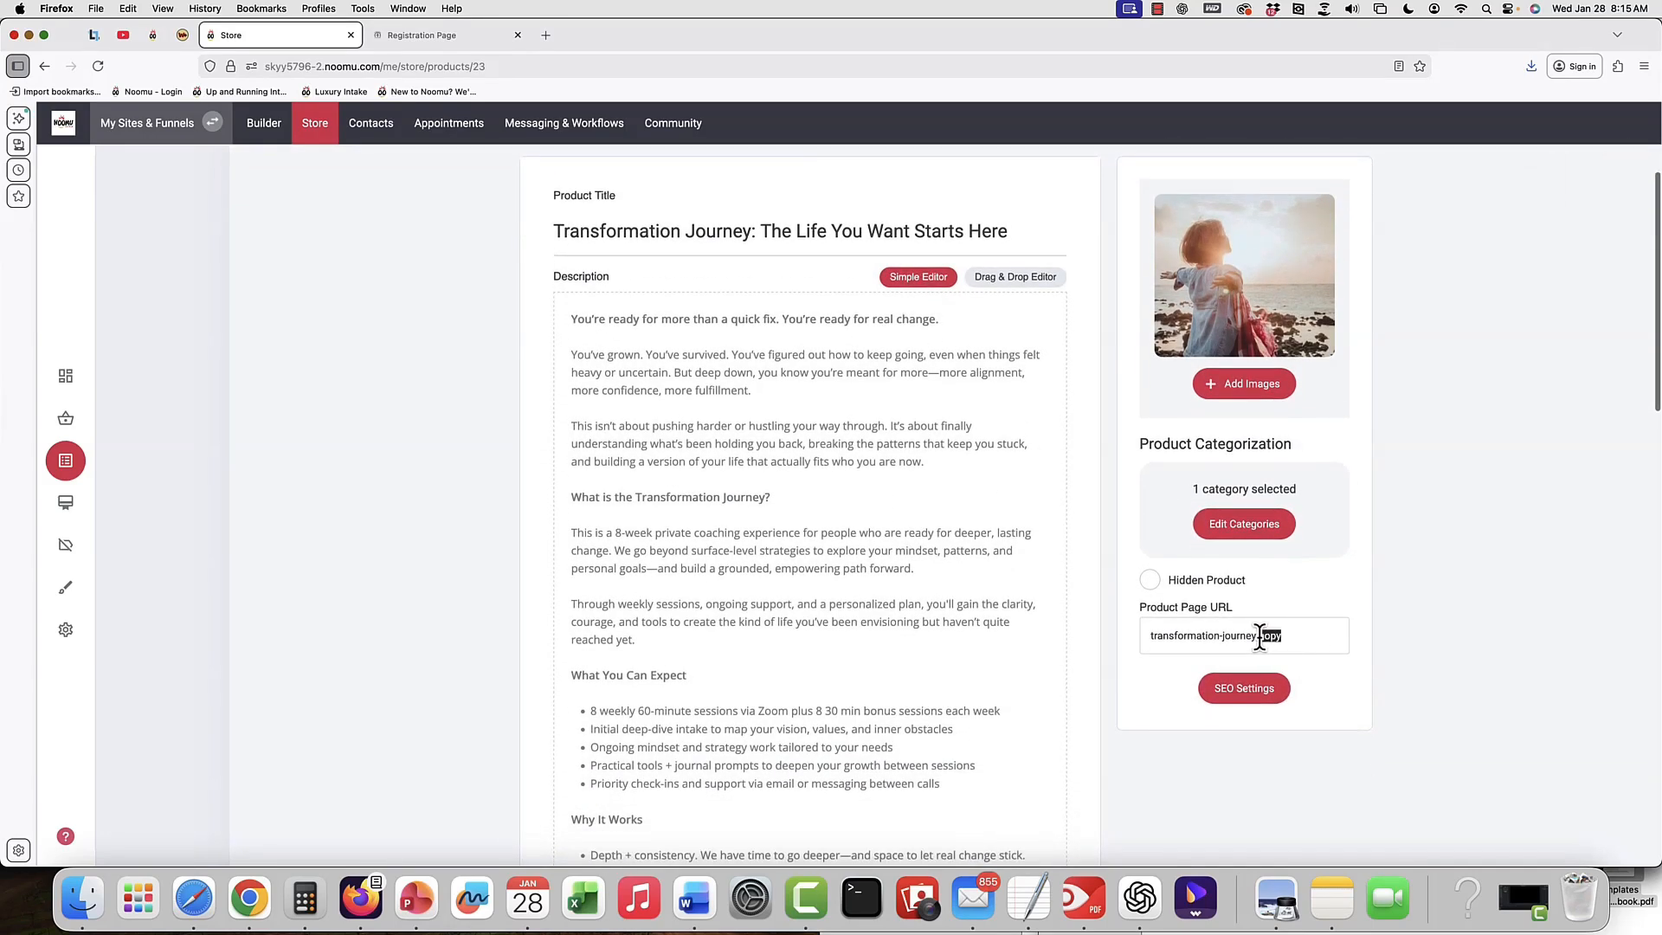
text(payment)
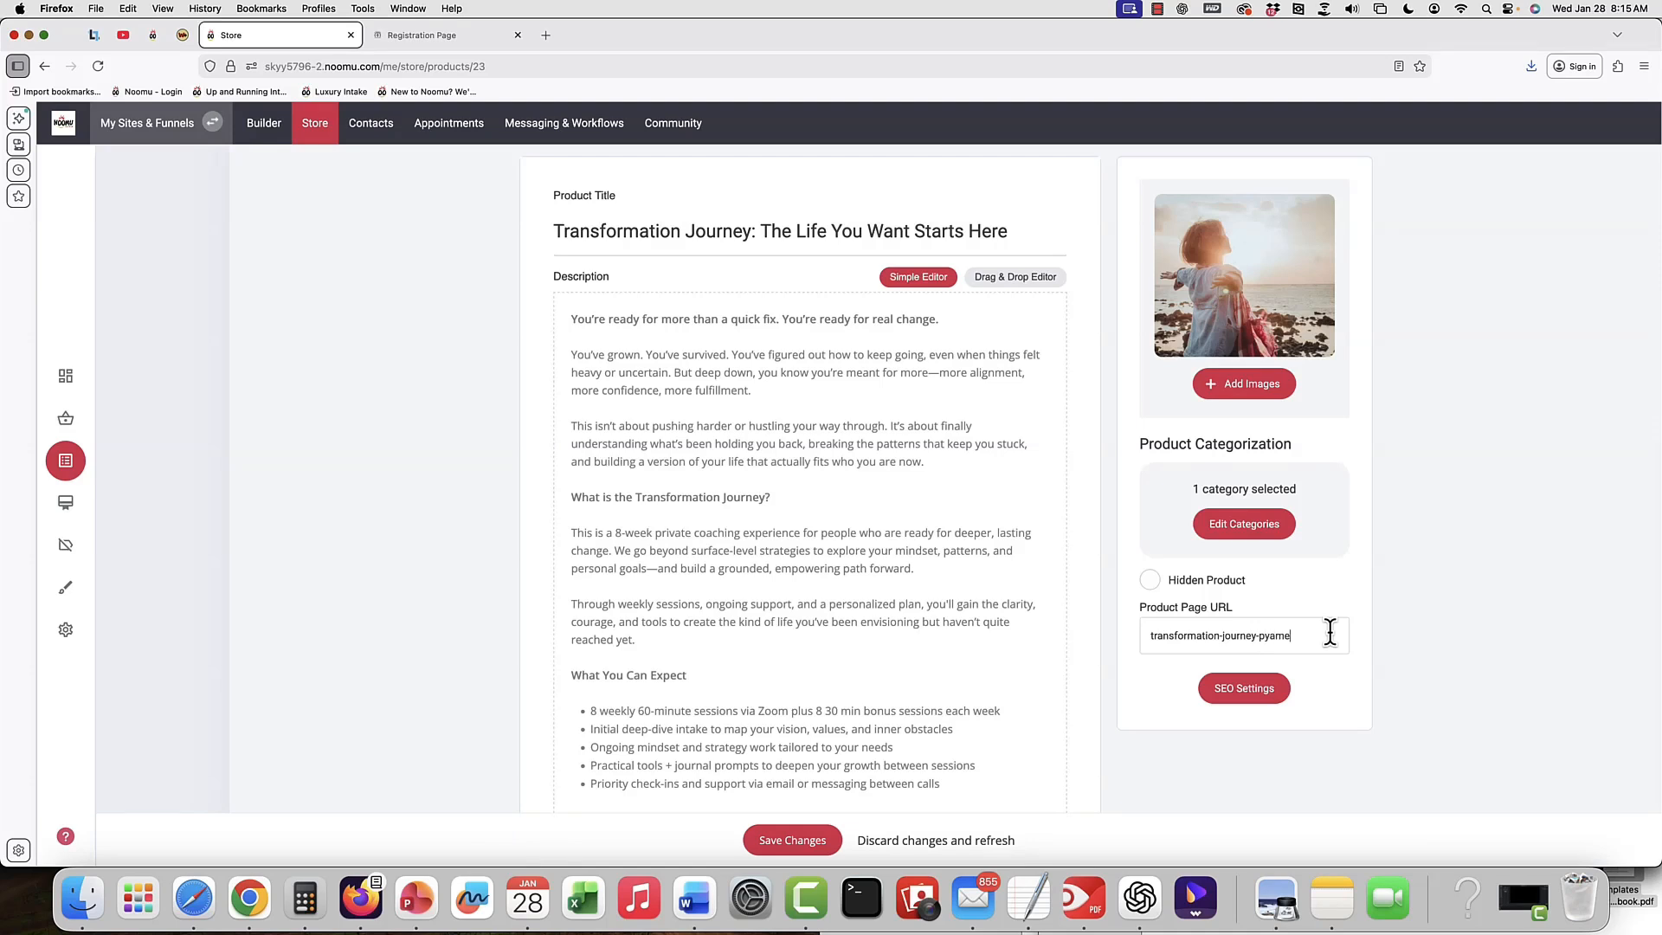
text(plan)
click(1149, 580)
click(1150, 581)
Add "Payment Plan - " to the beginning of the product title.
scroll(1565, 413, up, 2)
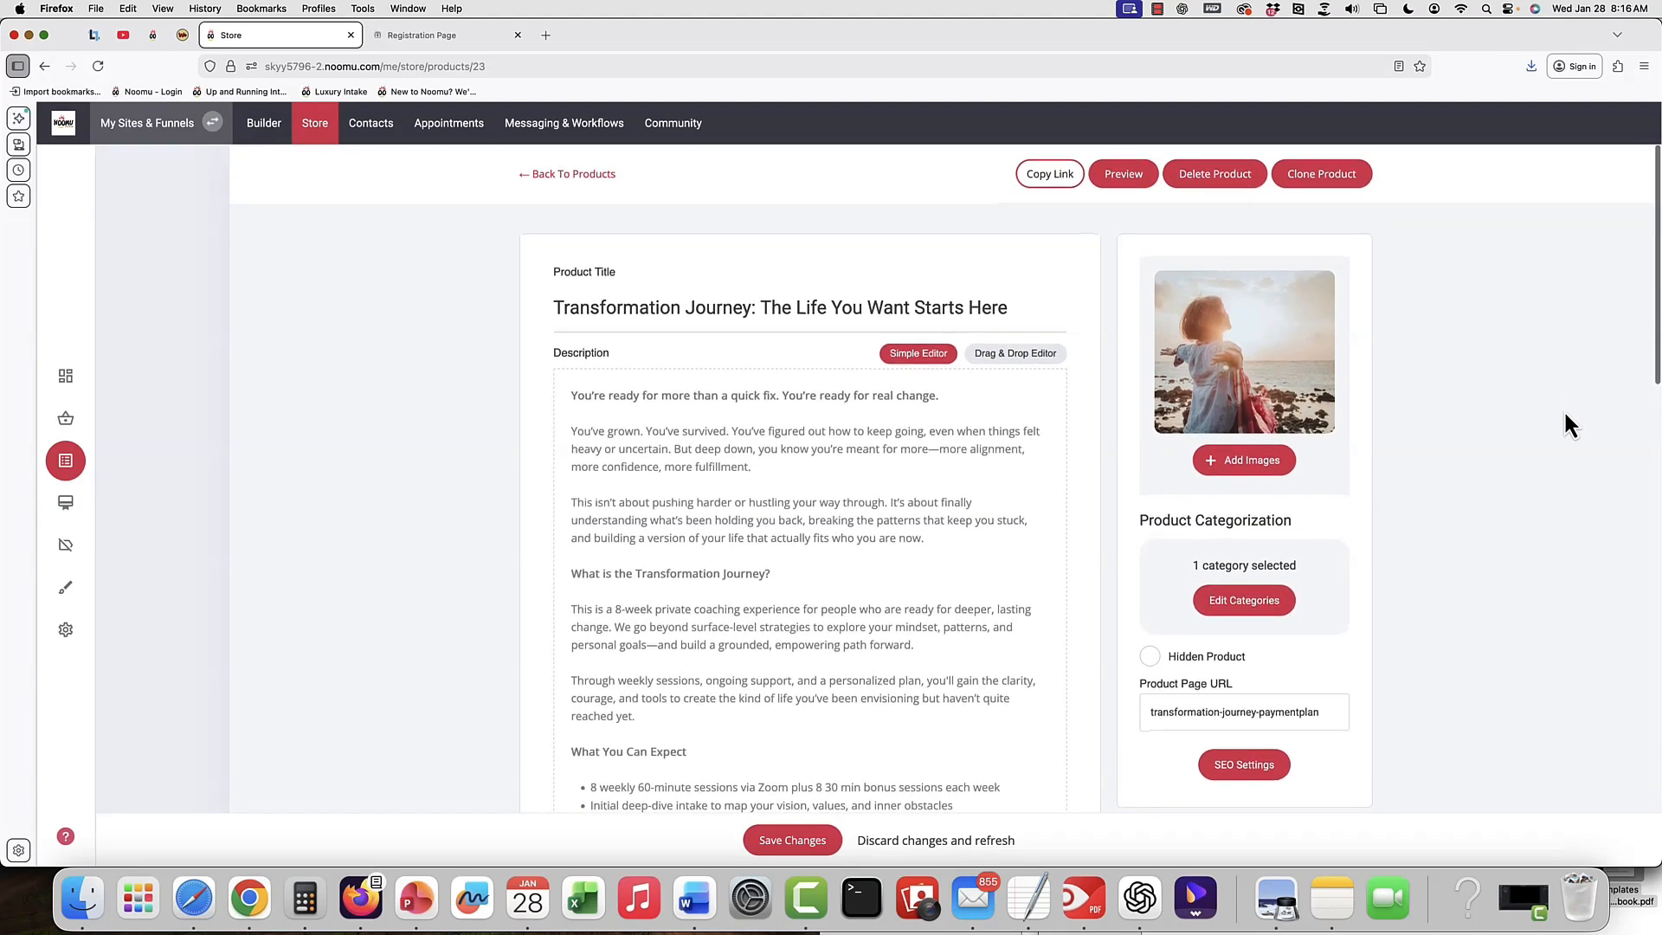
click(551, 306)
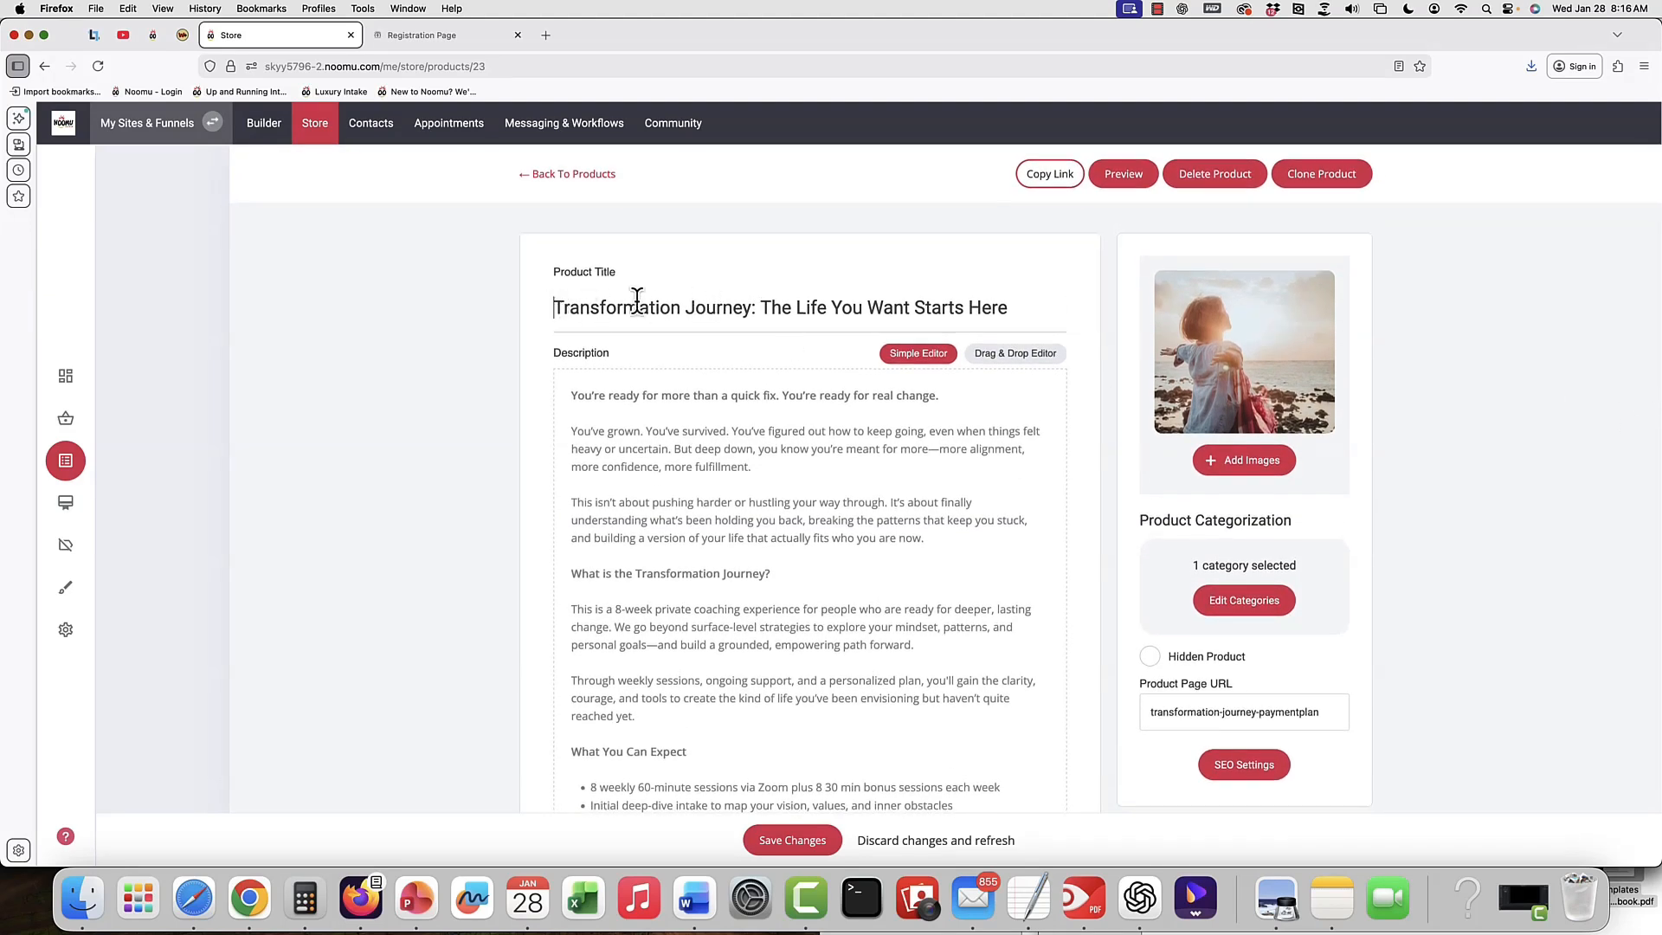
text(Payment Plan)
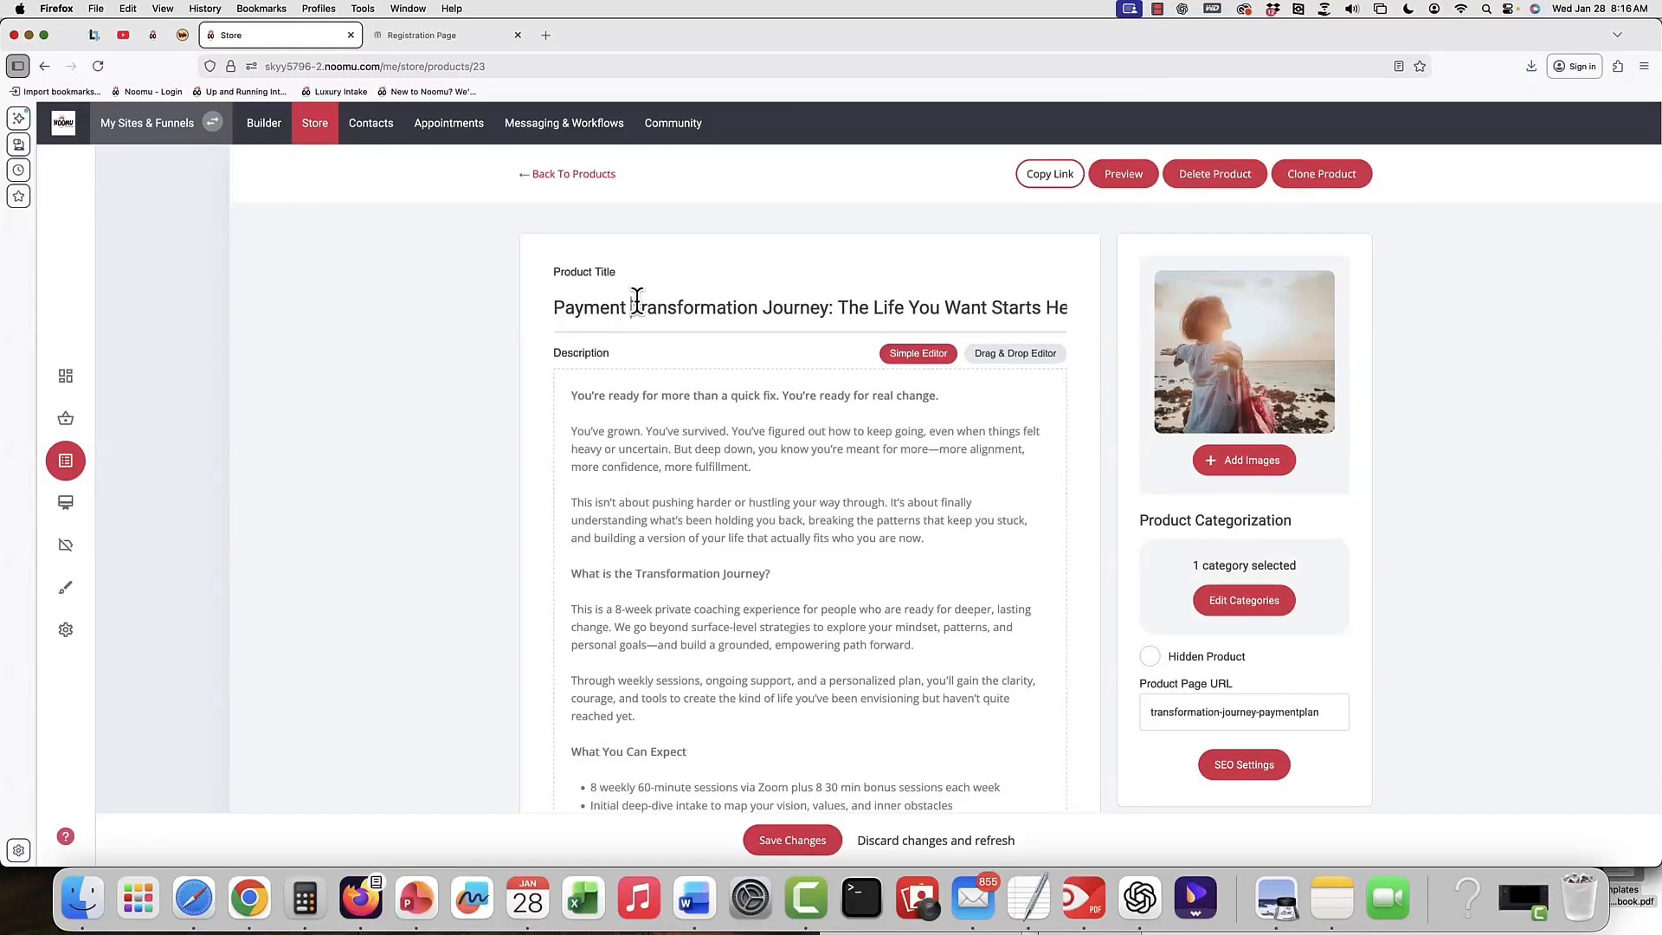
text( -)
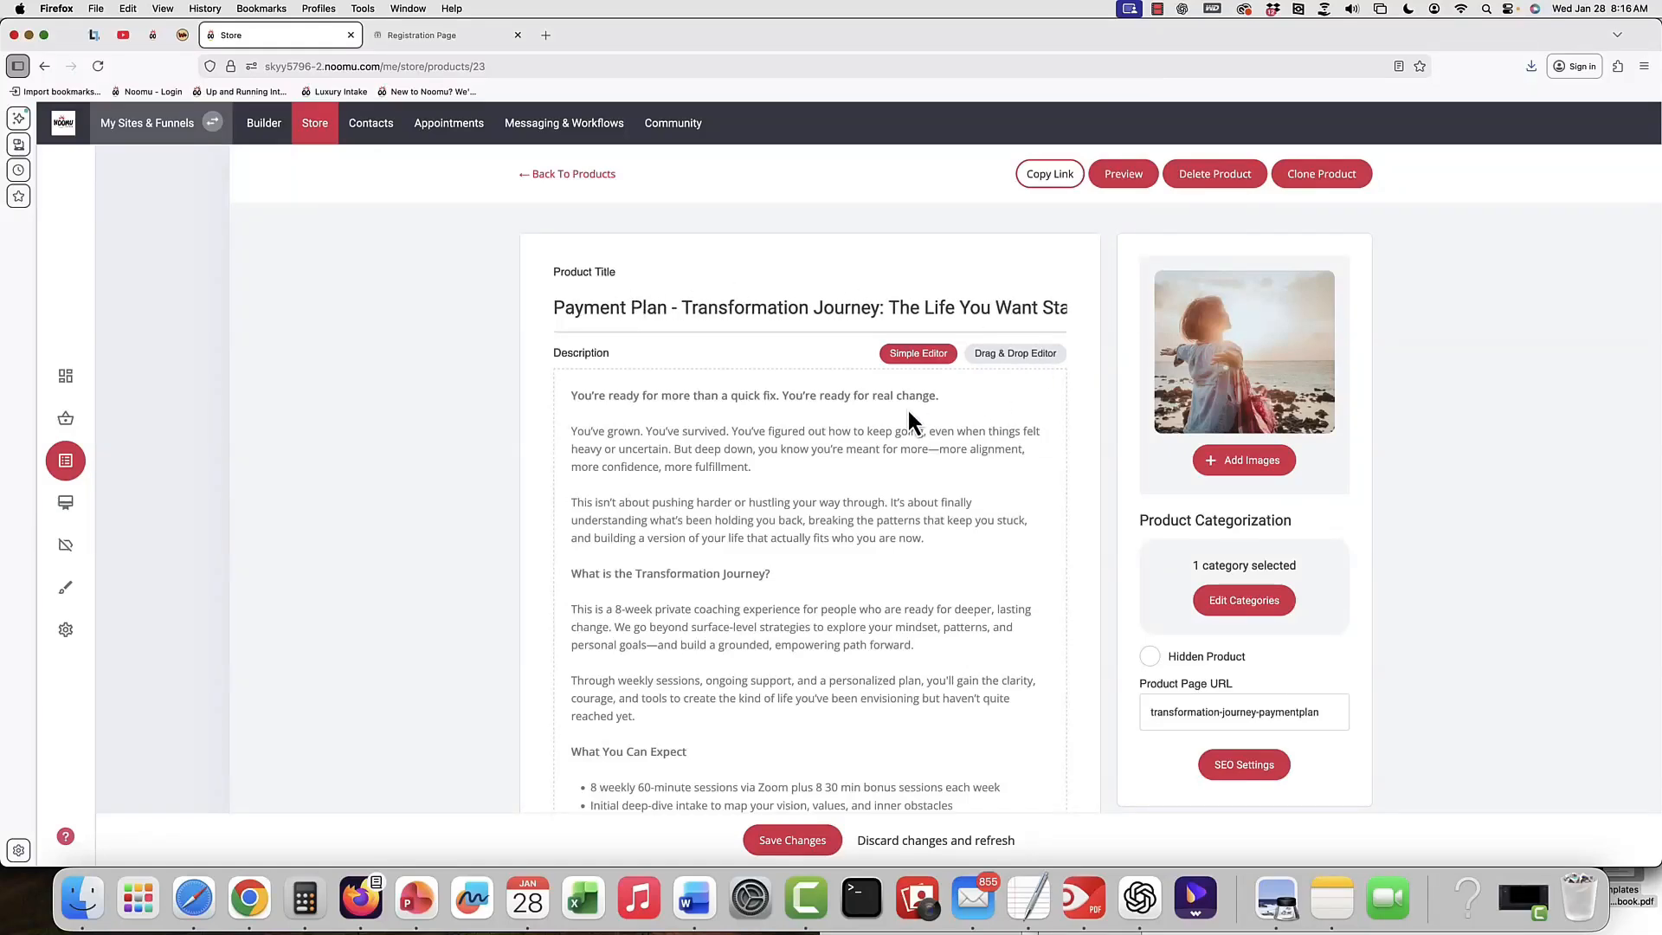
Set the product's price to $650.
scroll(907, 410, down, 5)
scroll(907, 408, down, 10)
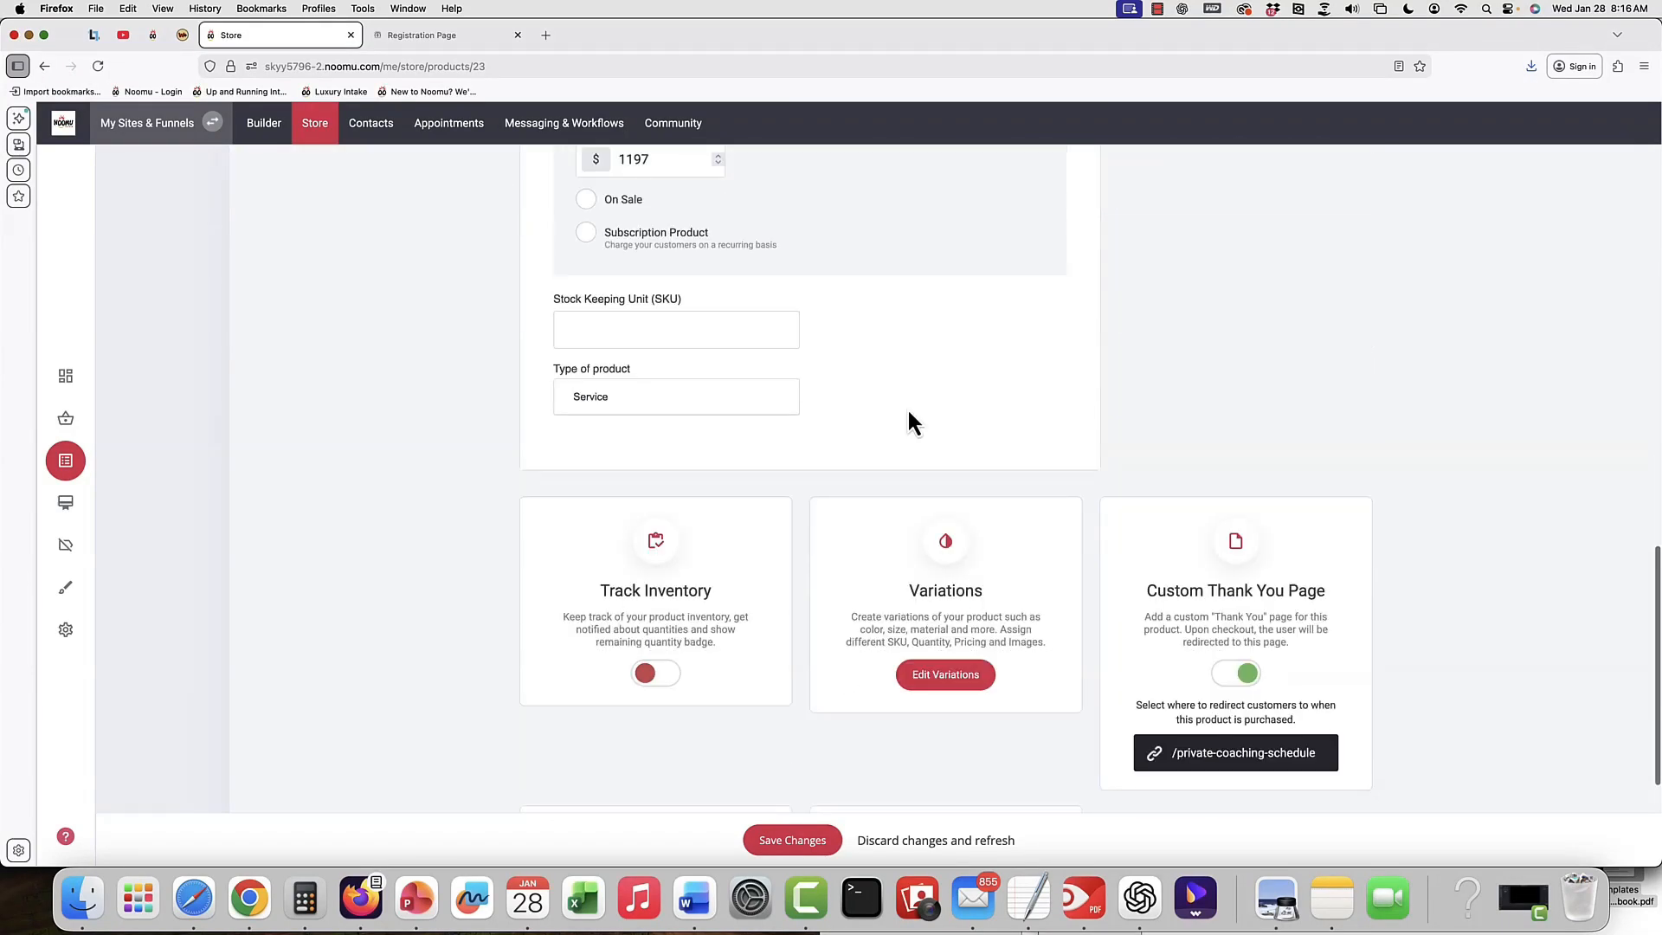
scroll(907, 407, up, 2)
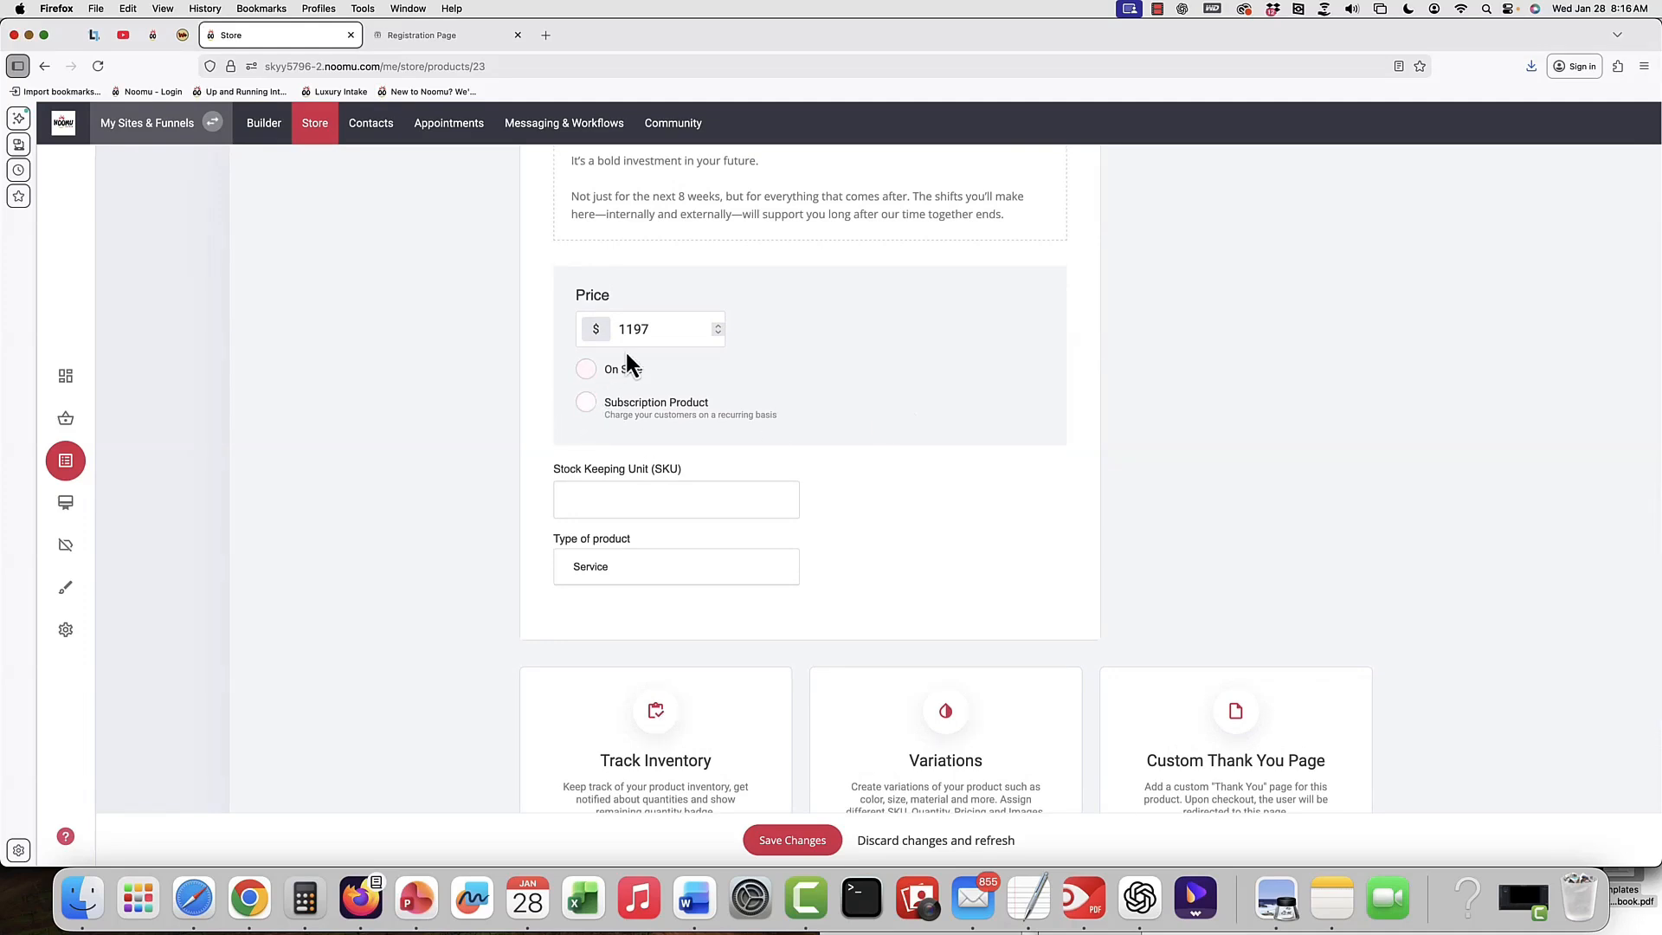
click(587, 405)
drag(688, 330, 587, 327)
text(650)
Make the product a subscription with 2 Payments as the billing cycles, charged every 1 month.
click(586, 403)
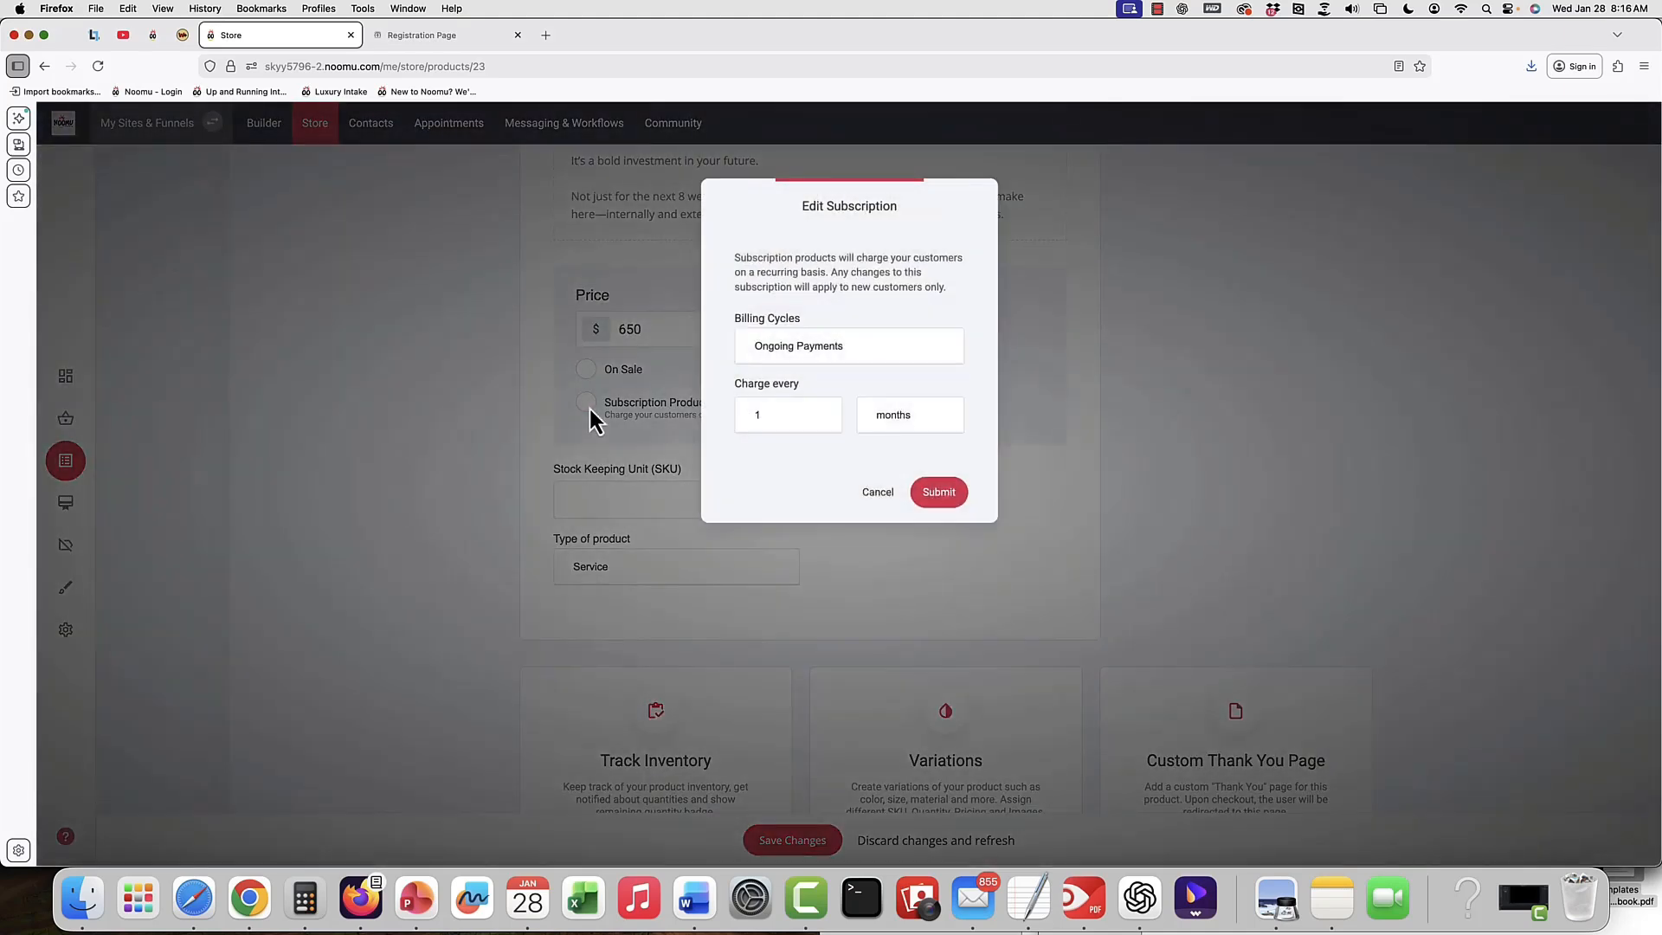
click(798, 343)
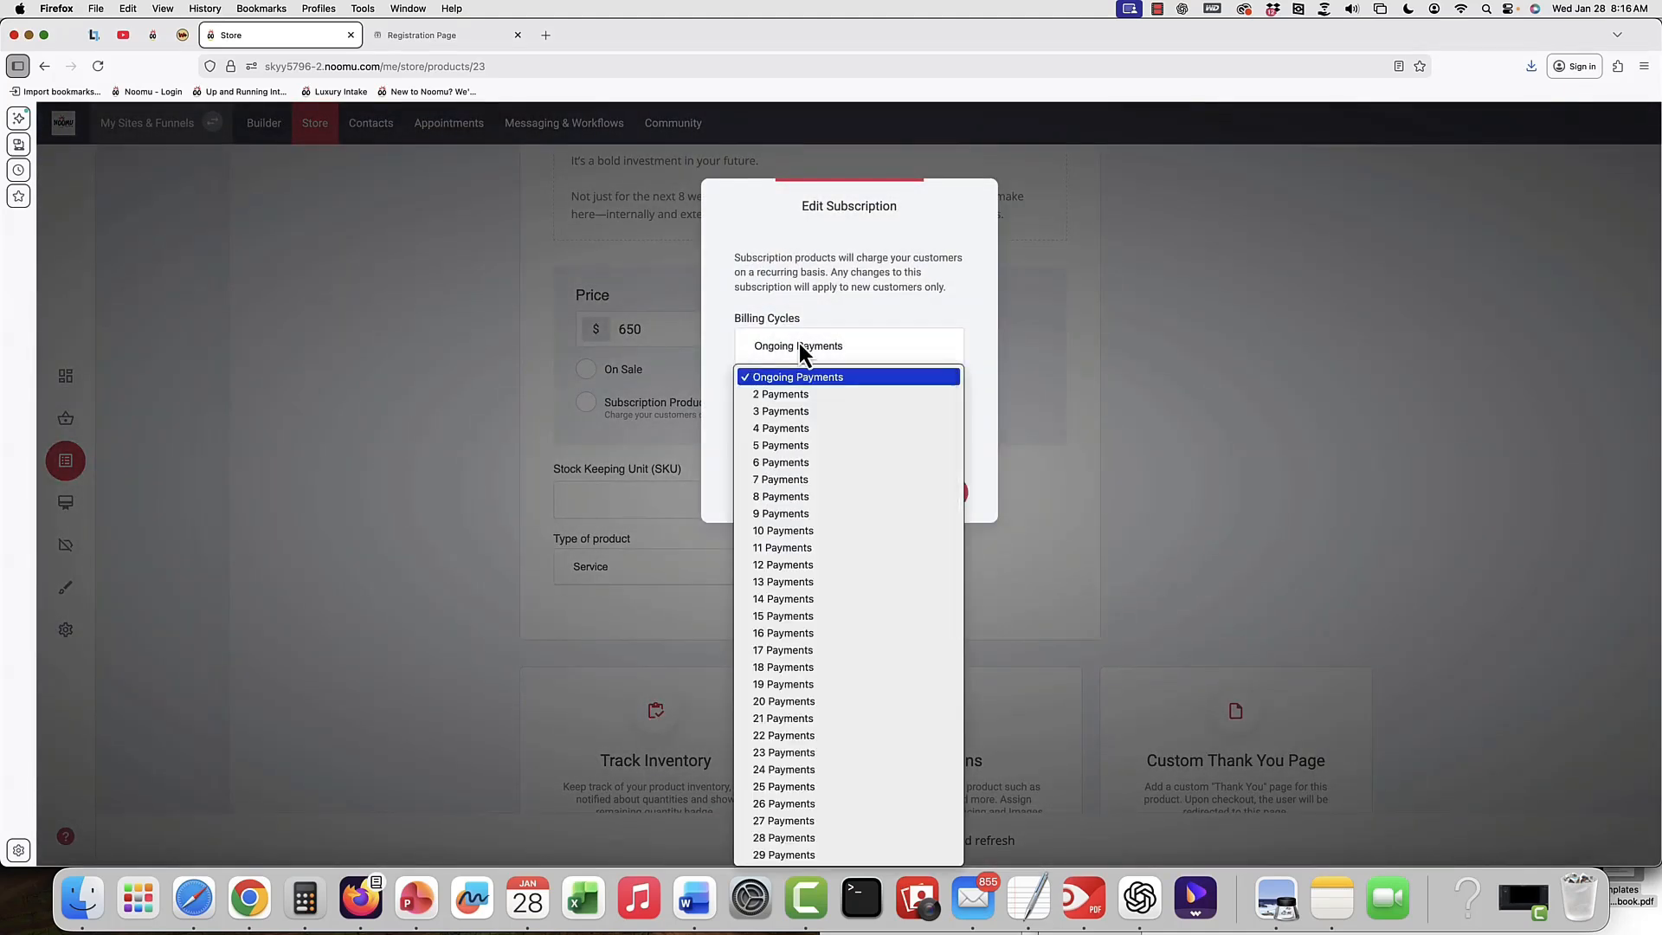
click(812, 398)
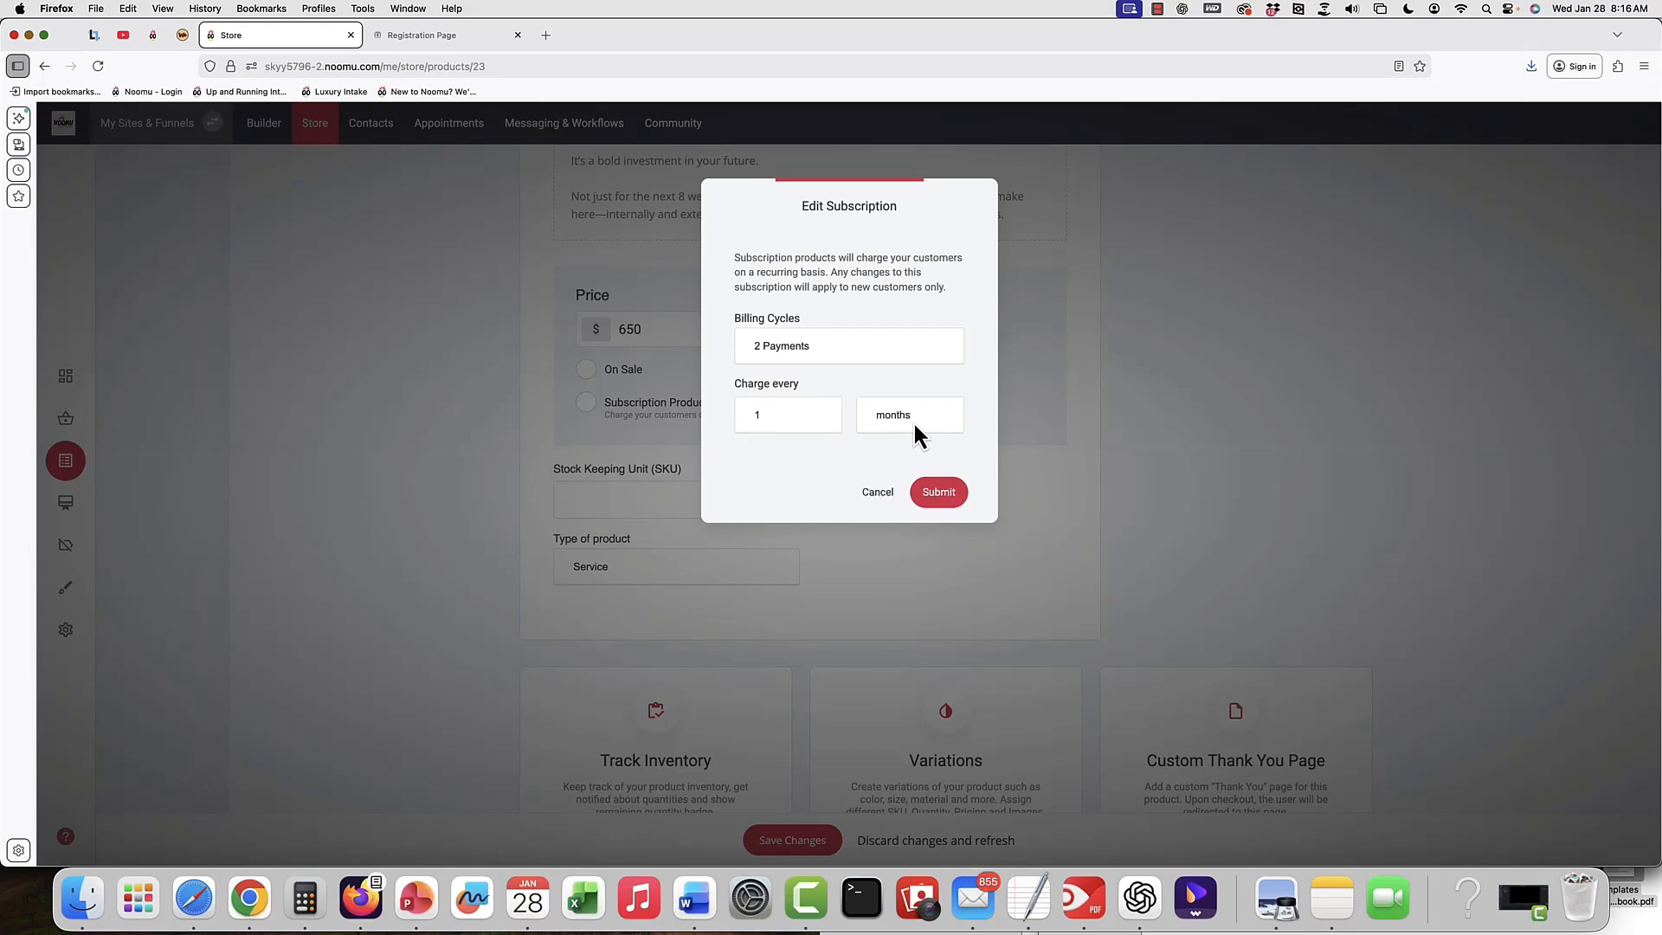
click(938, 499)
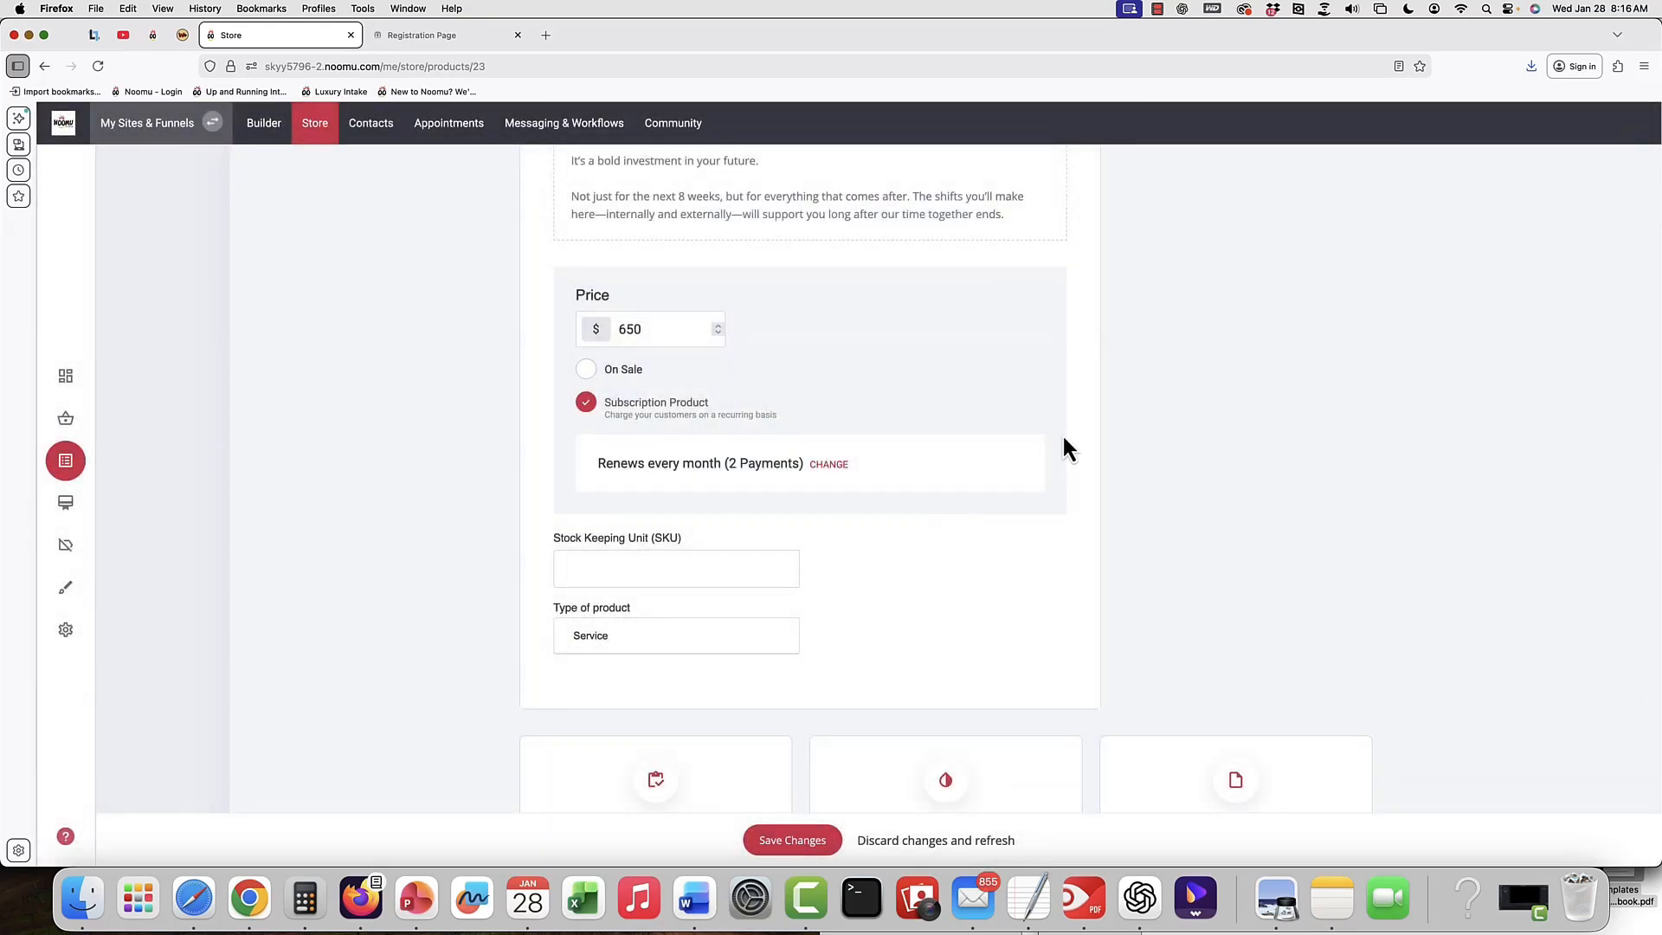
Select the payment-plan-transformation-coaching tag for customers who purchase, and save the product changes.
scroll(1064, 440, down, 6)
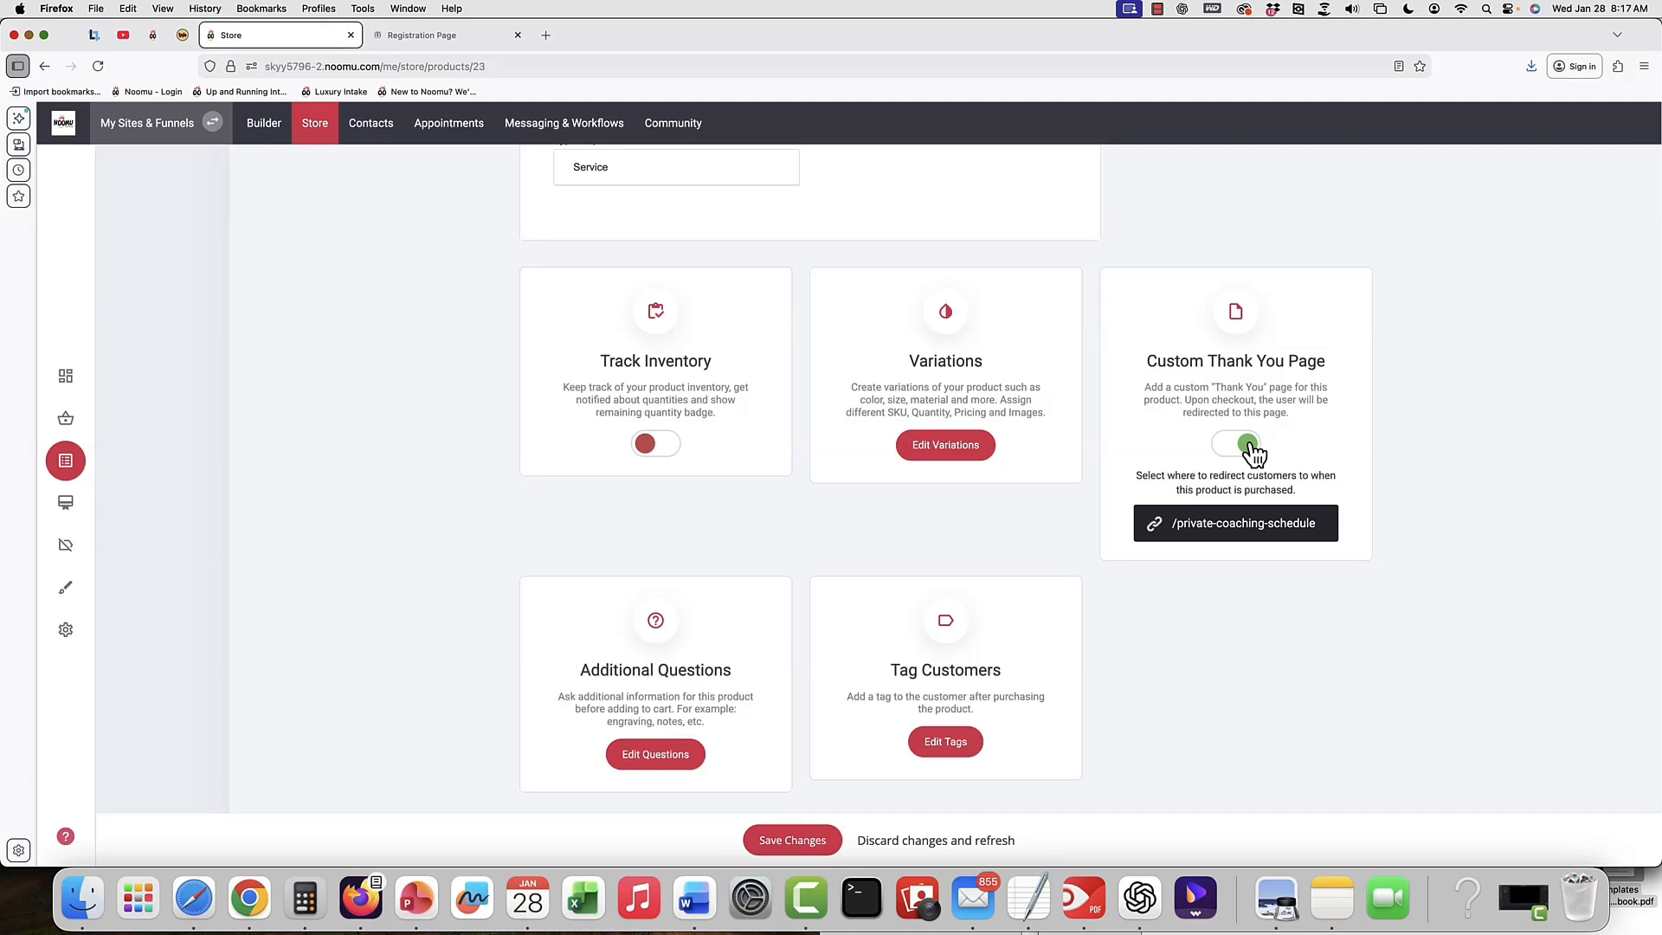
click(945, 742)
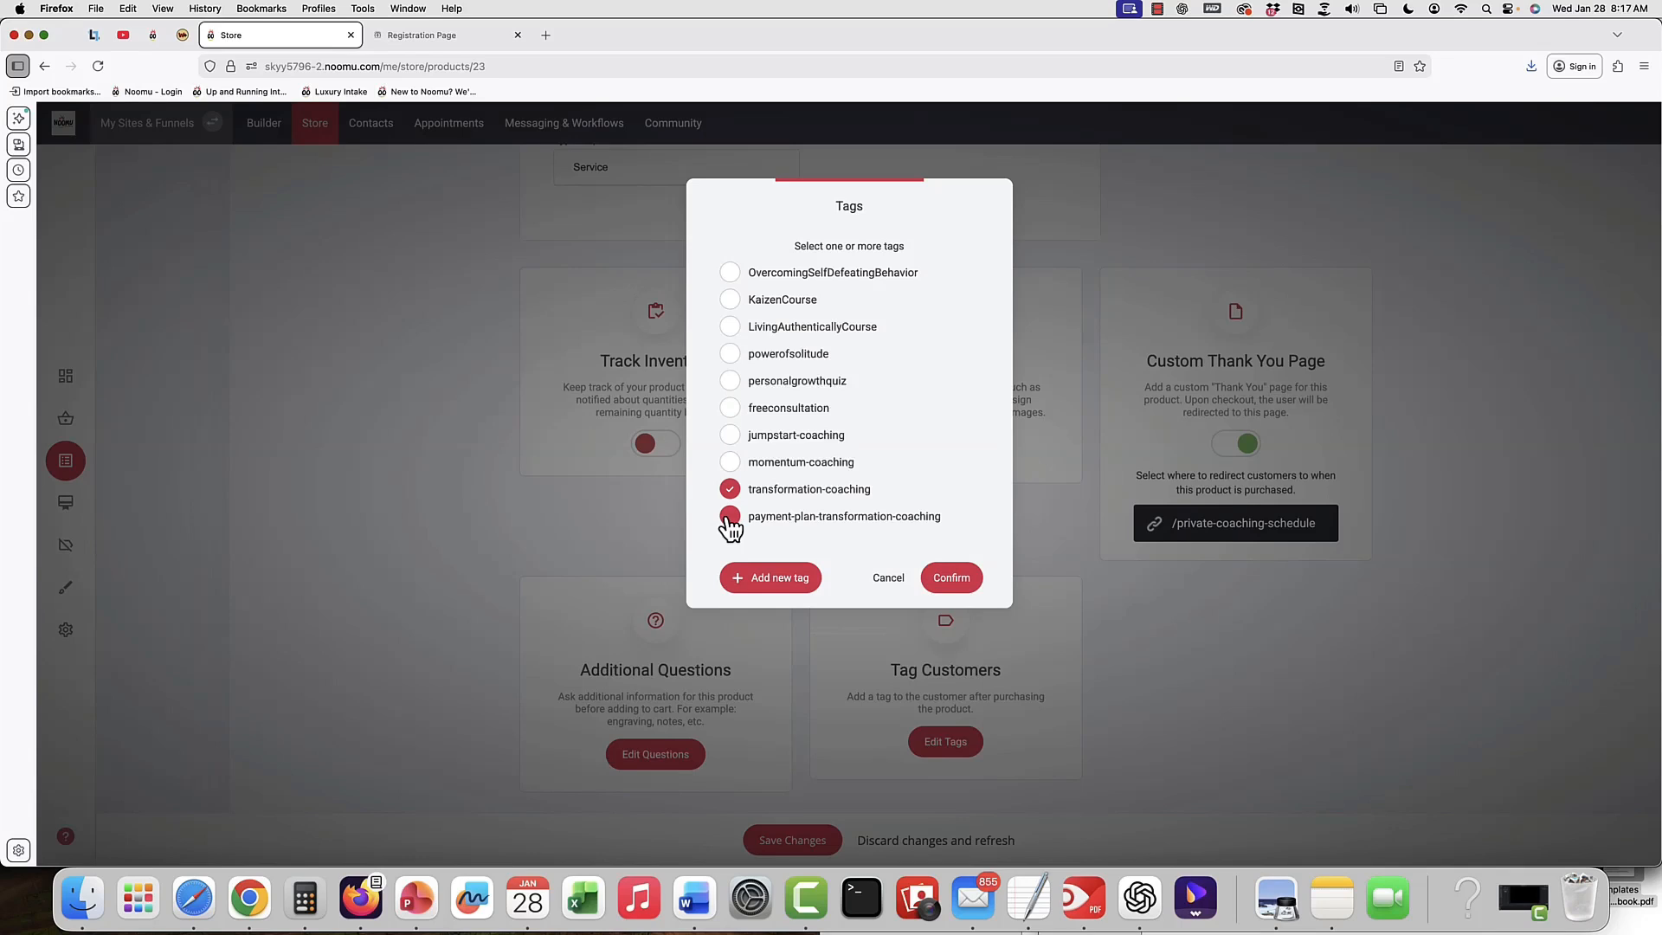
click(952, 580)
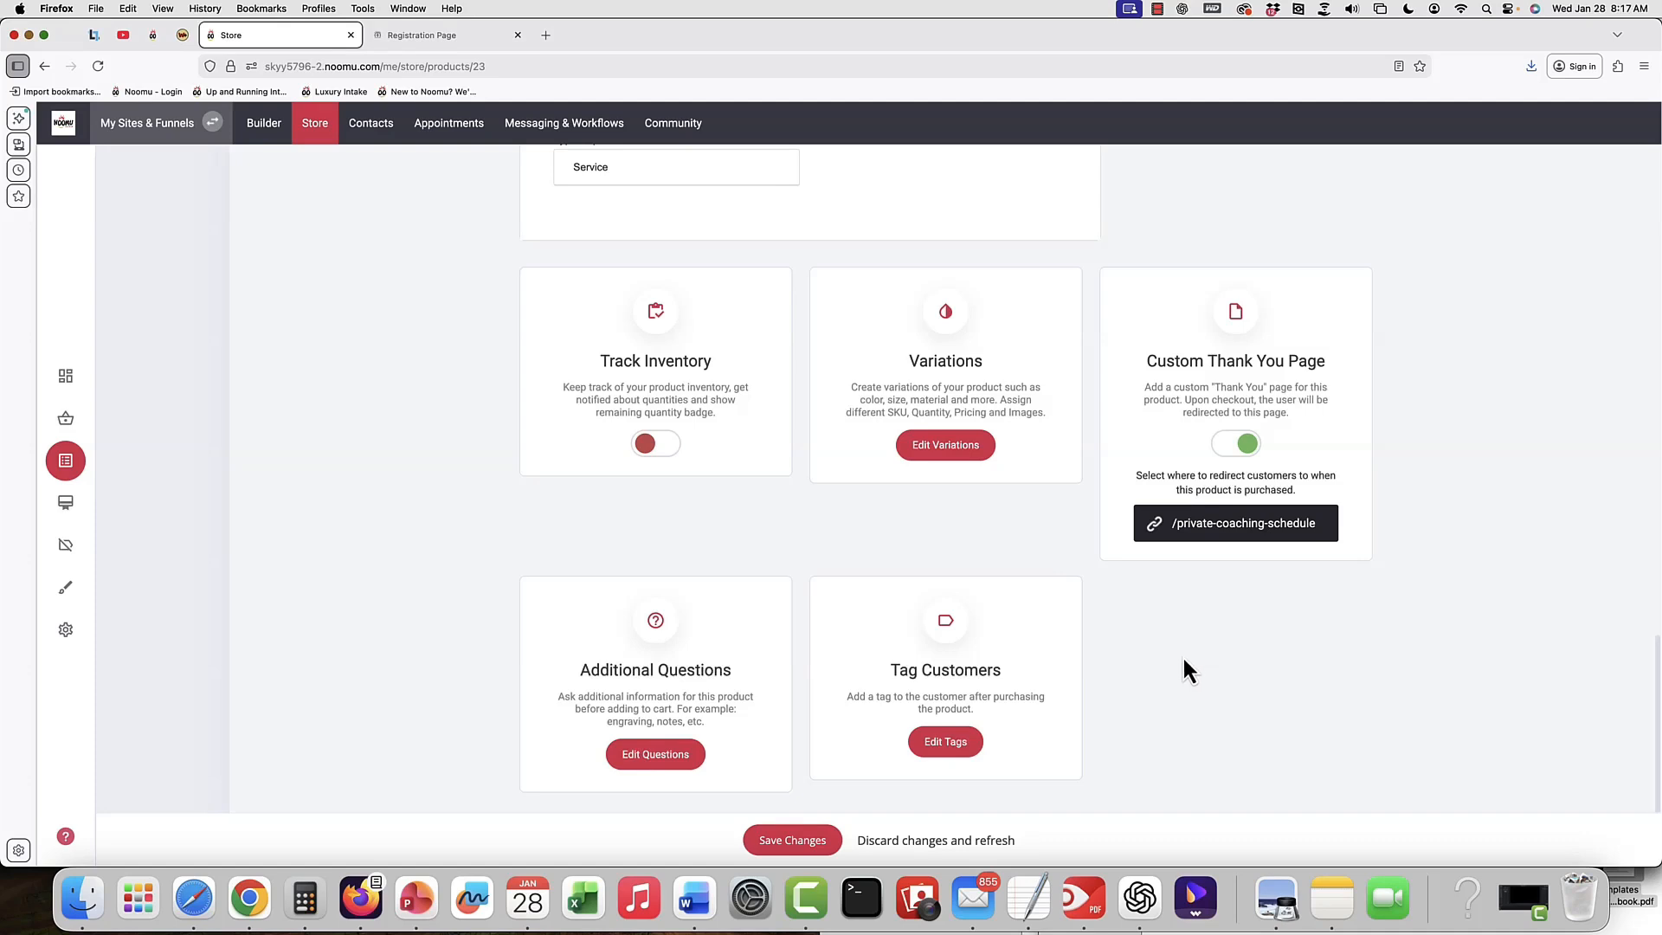
click(787, 837)
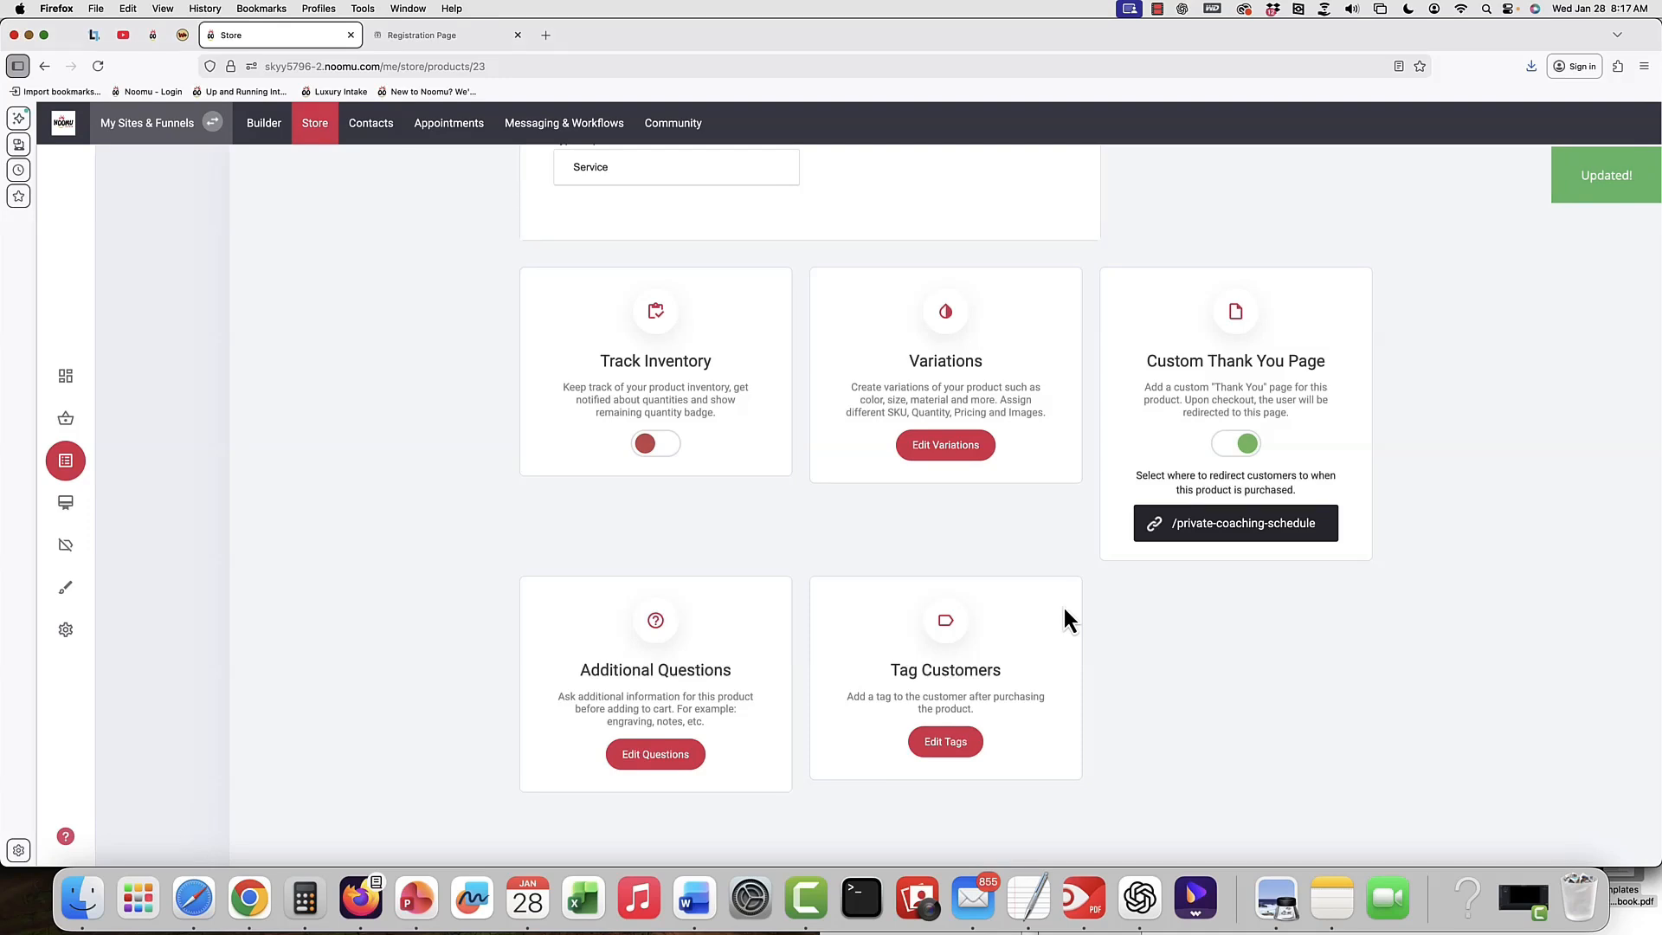
In the site builder, view the available sales widgets such as Checkout, and start creating a new funnel.
click(265, 130)
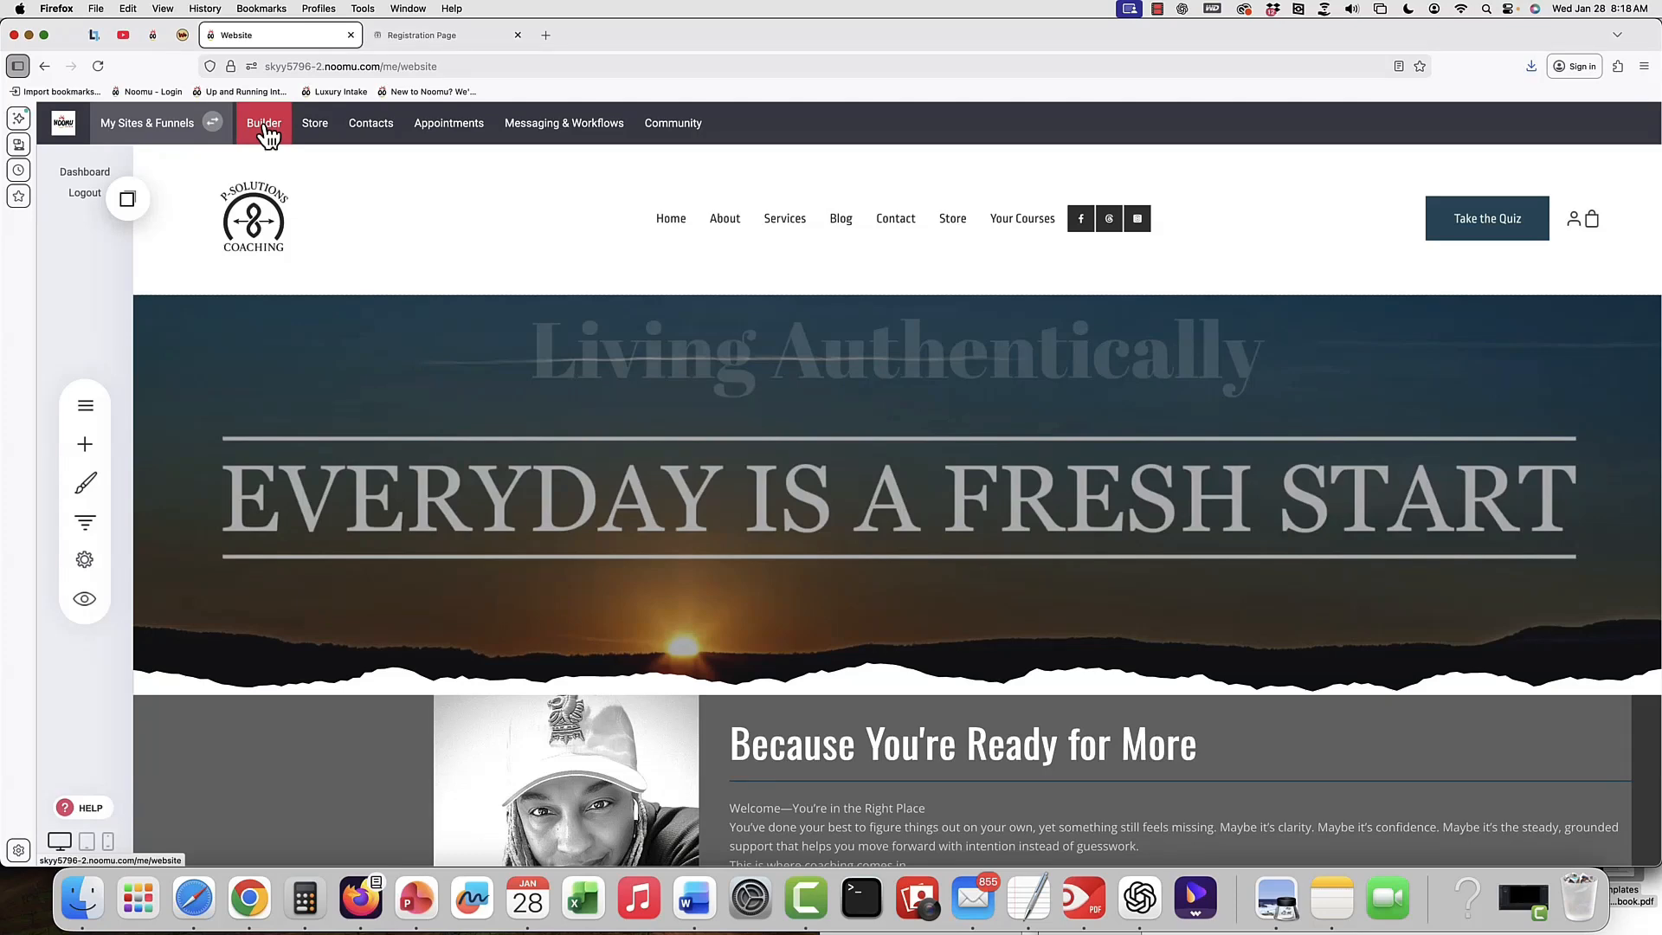
click(84, 446)
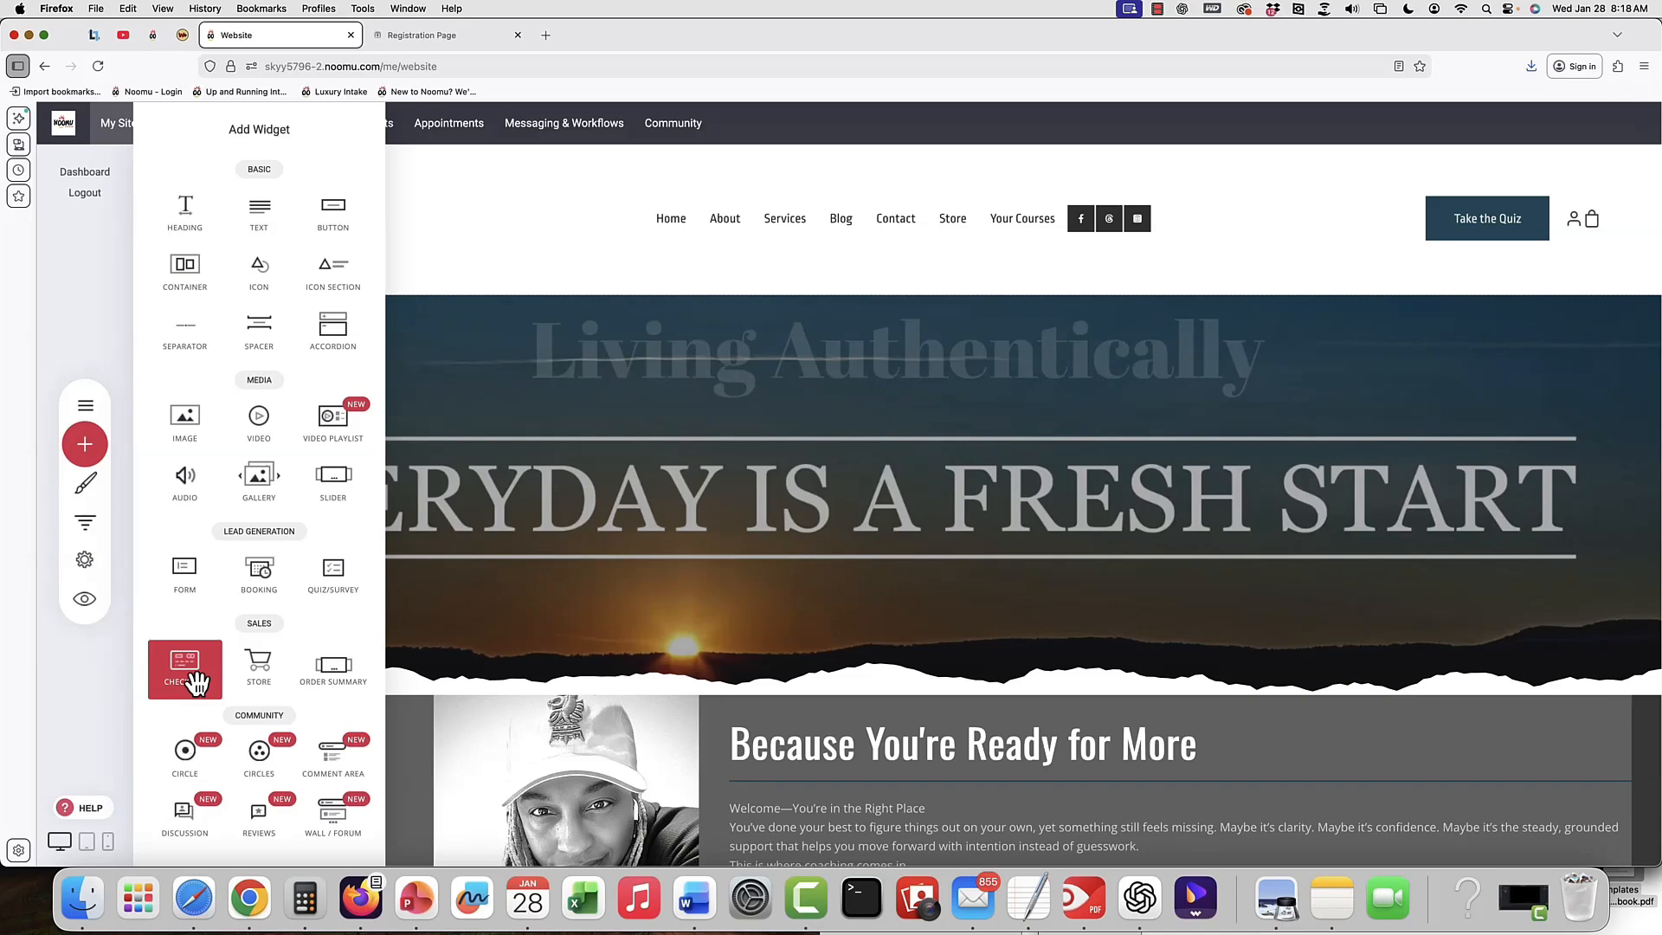
click(583, 434)
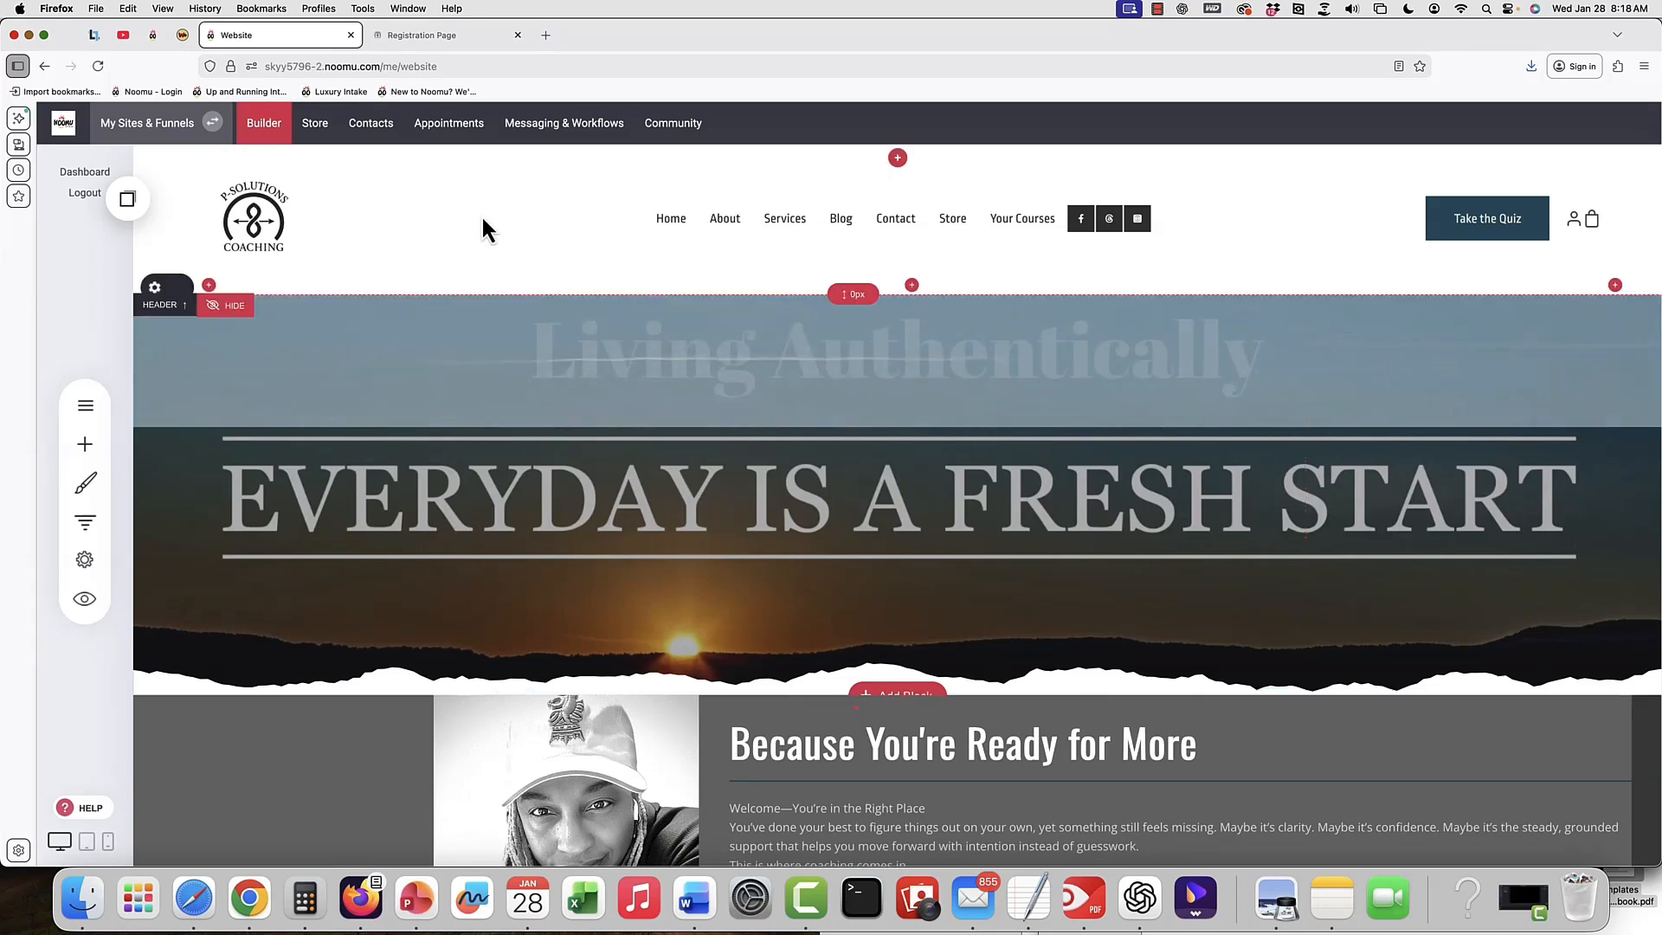
click(121, 130)
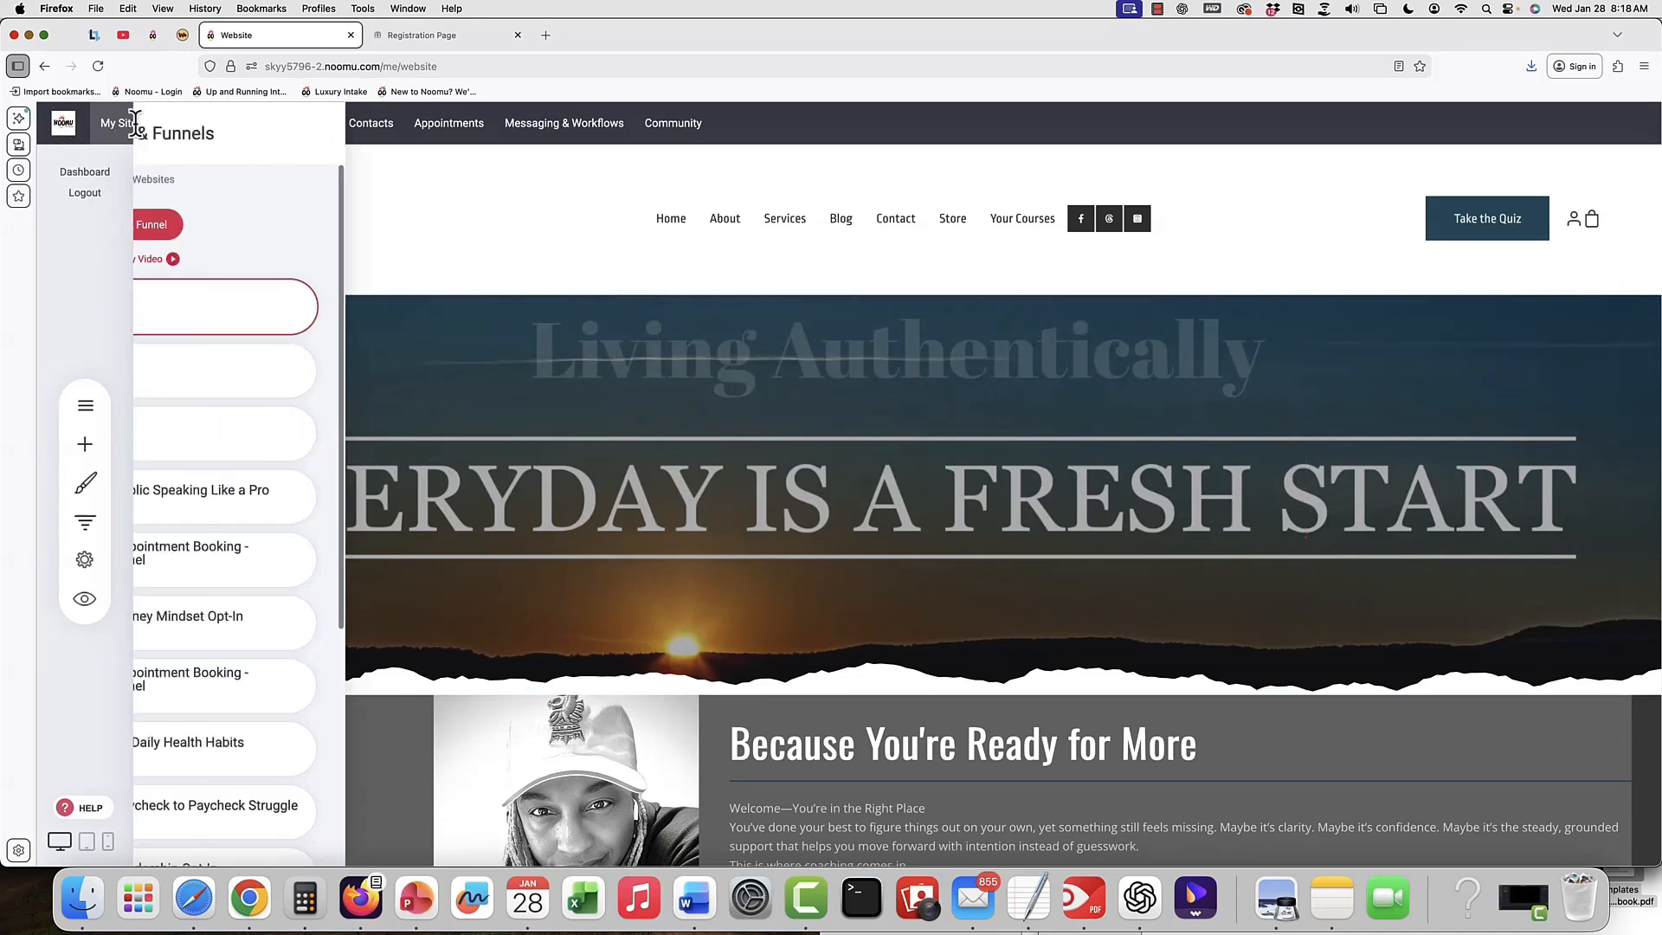
click(377, 229)
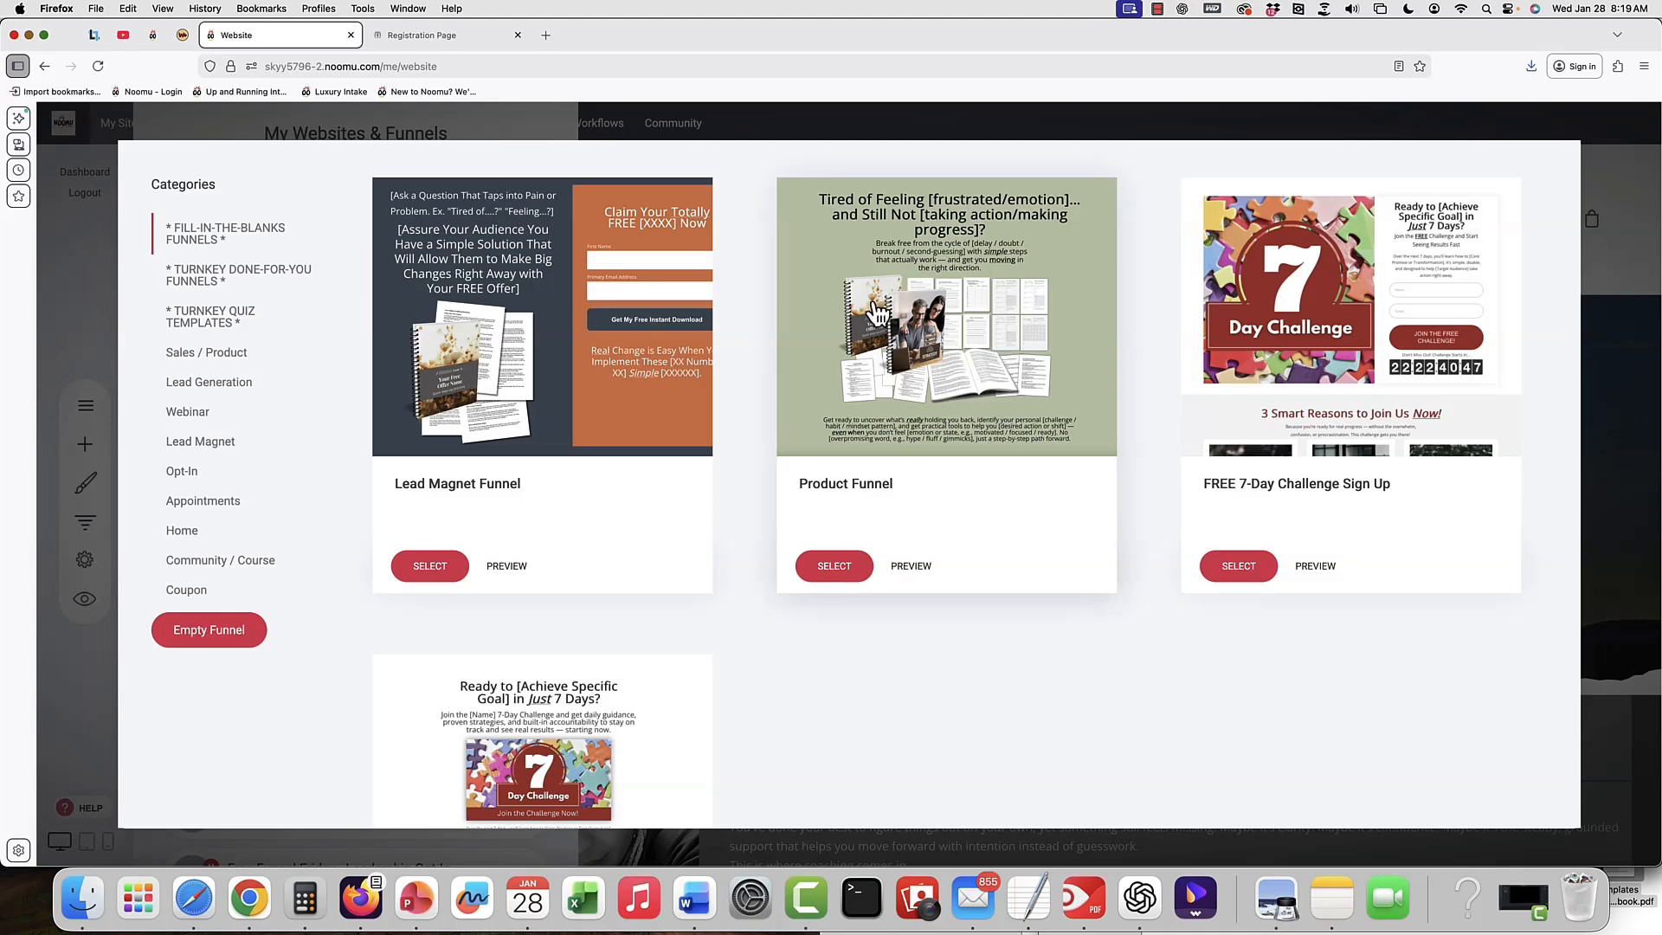
Browse the funnel templates in the Sales / Product category.
click(201, 365)
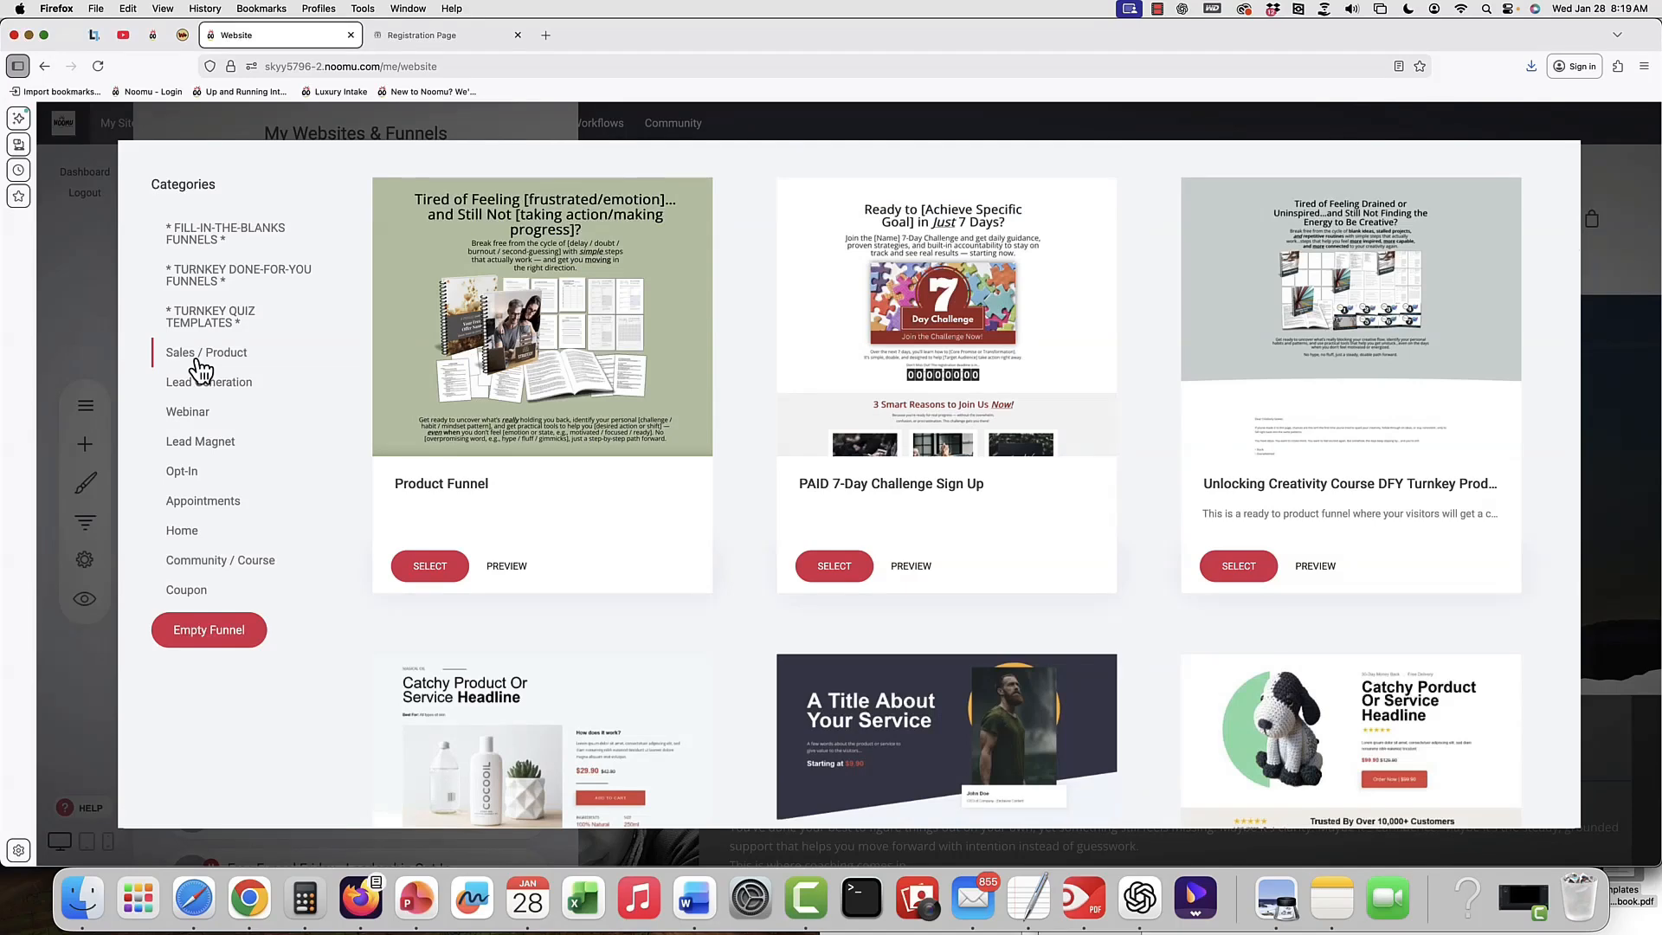
scroll(1033, 486, down, 3)
scroll(1033, 488, down, 3)
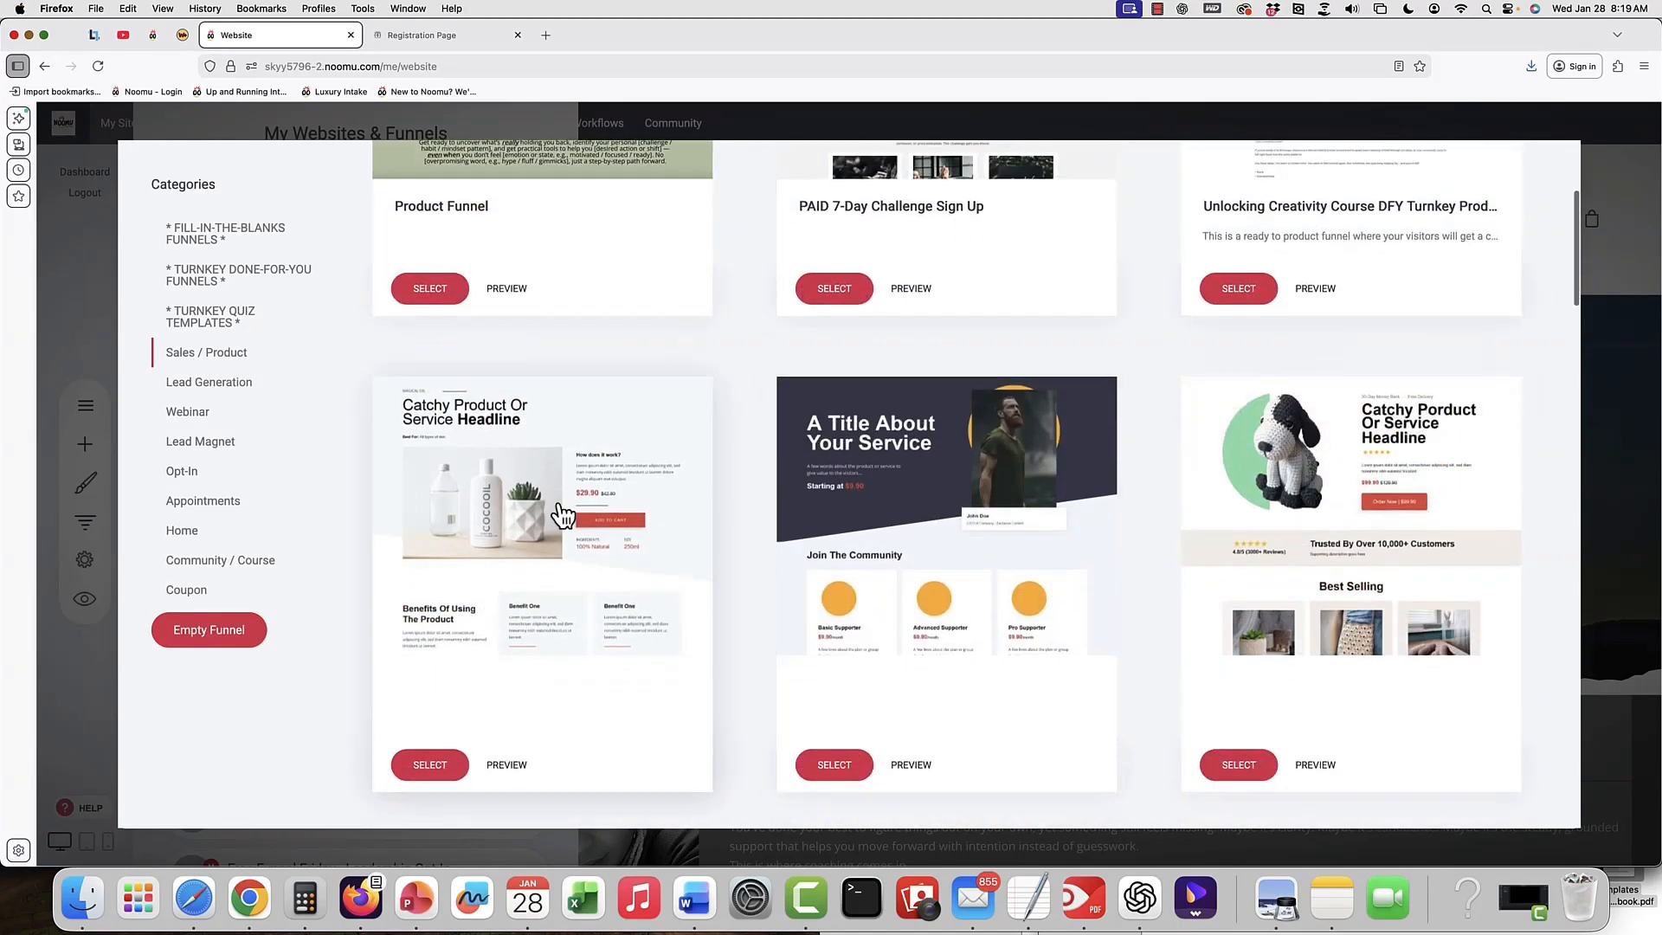
scroll(1187, 567, down, 5)
scroll(1188, 572, down, 7)
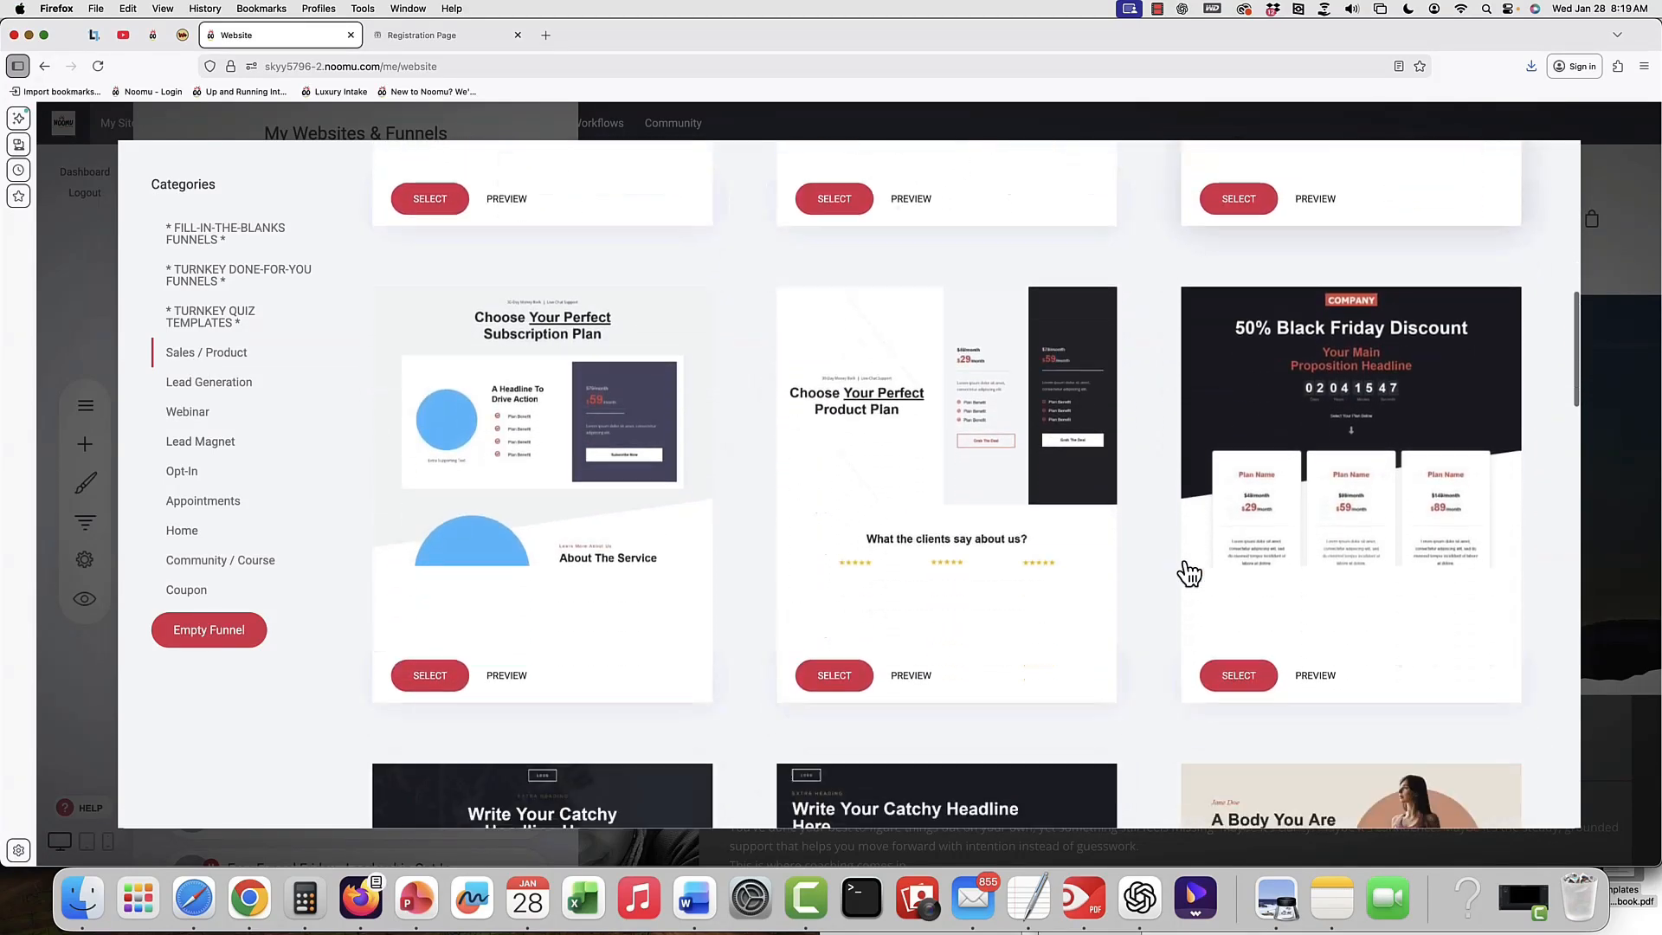
scroll(1184, 564, down, 3)
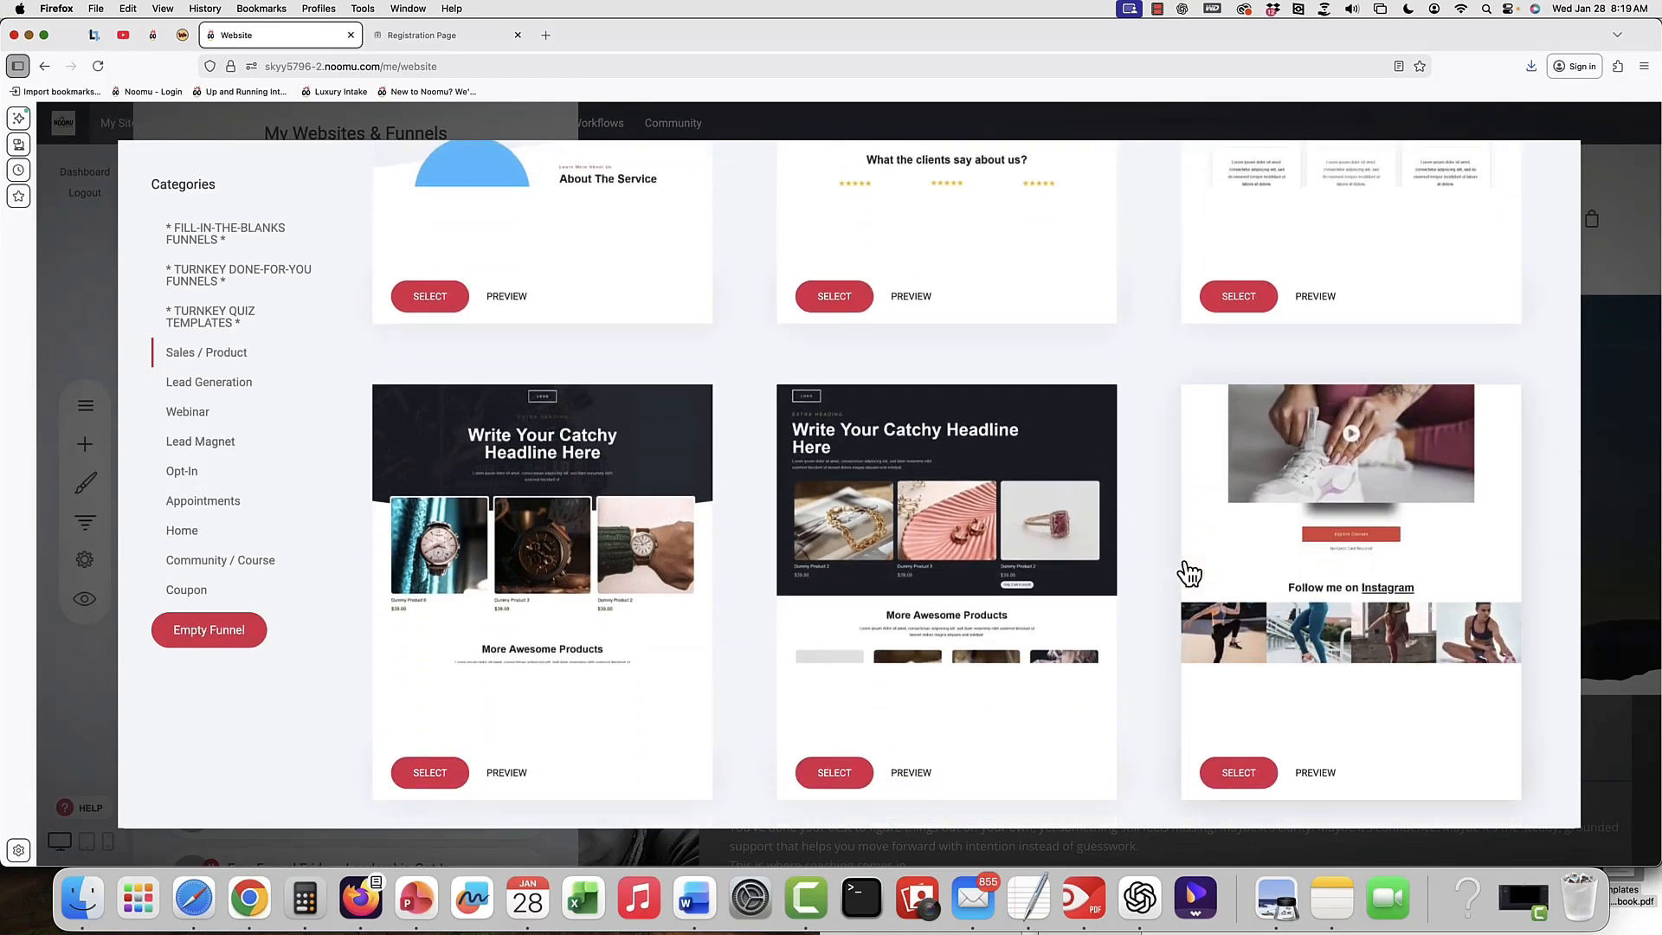
scroll(1188, 573, down, 11)
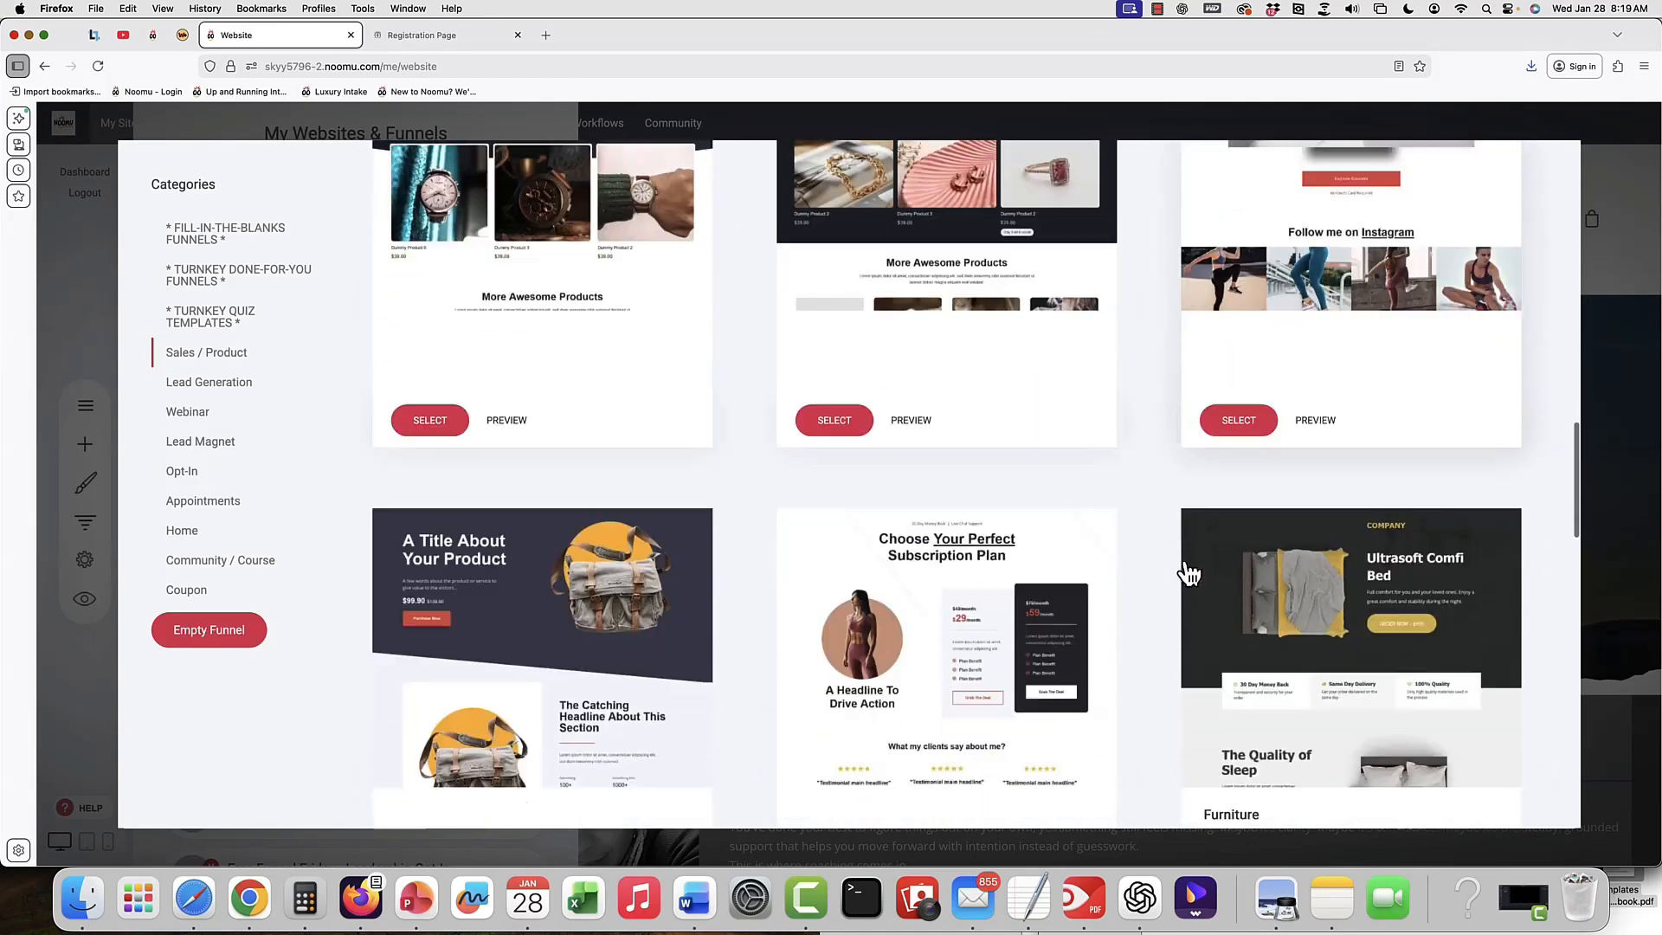
scroll(1136, 500, up, 5)
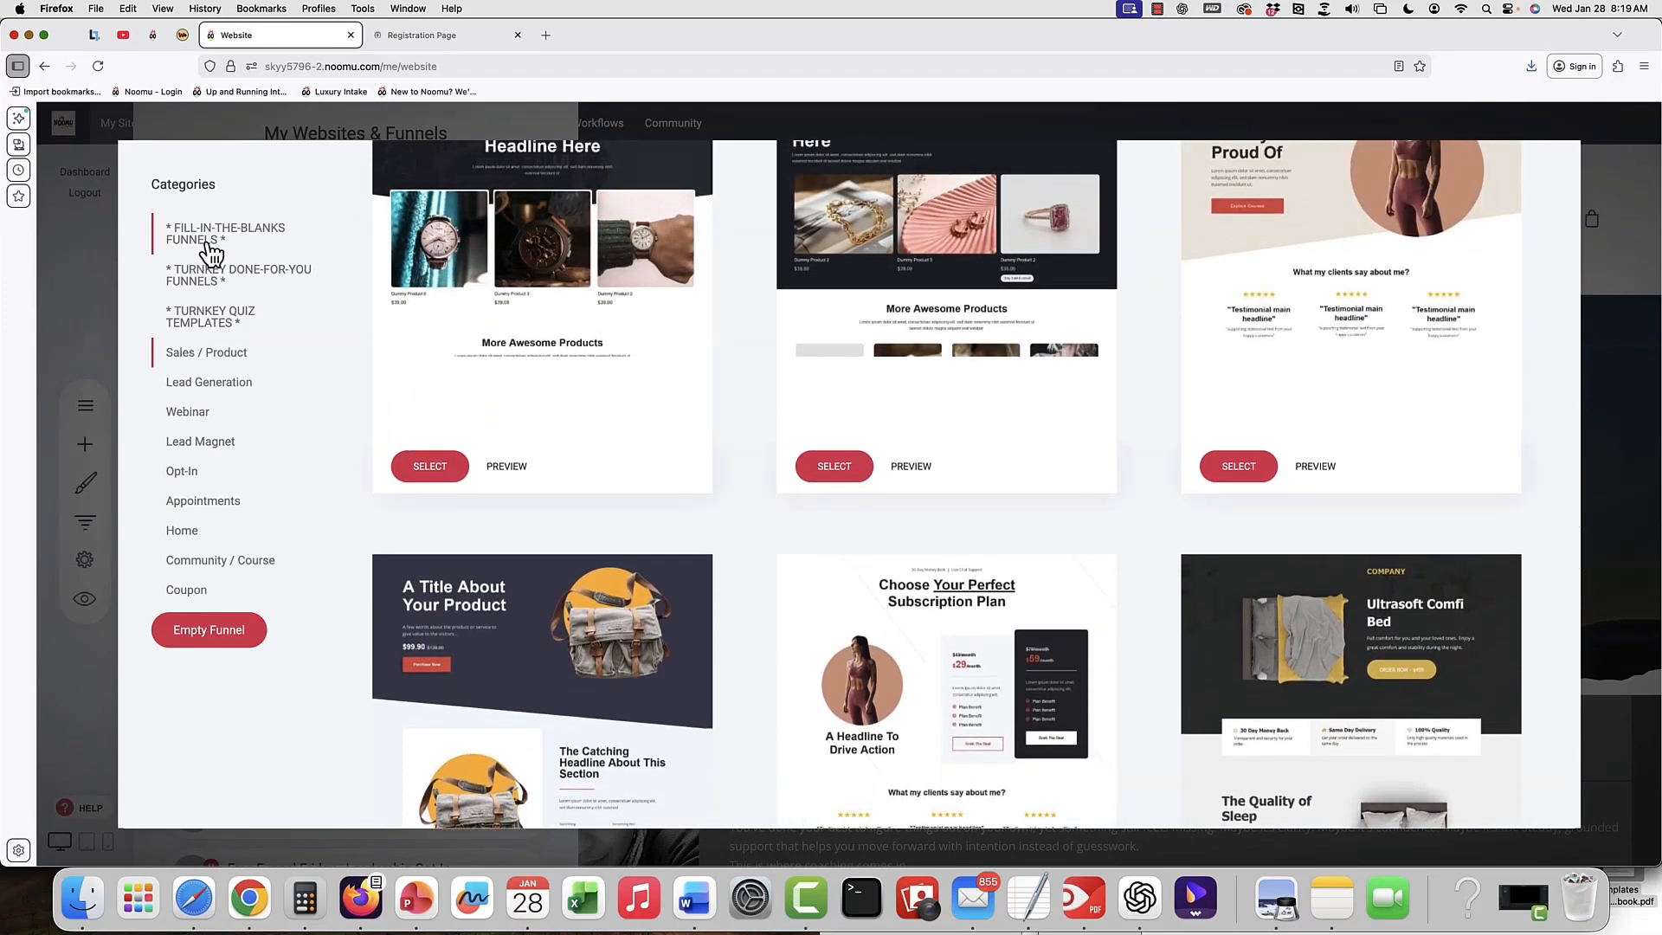
Create a funnel from the fill-in-the-blanks Product Funnel template and name it Transformation Journey.
click(208, 247)
scroll(1103, 459, up, 6)
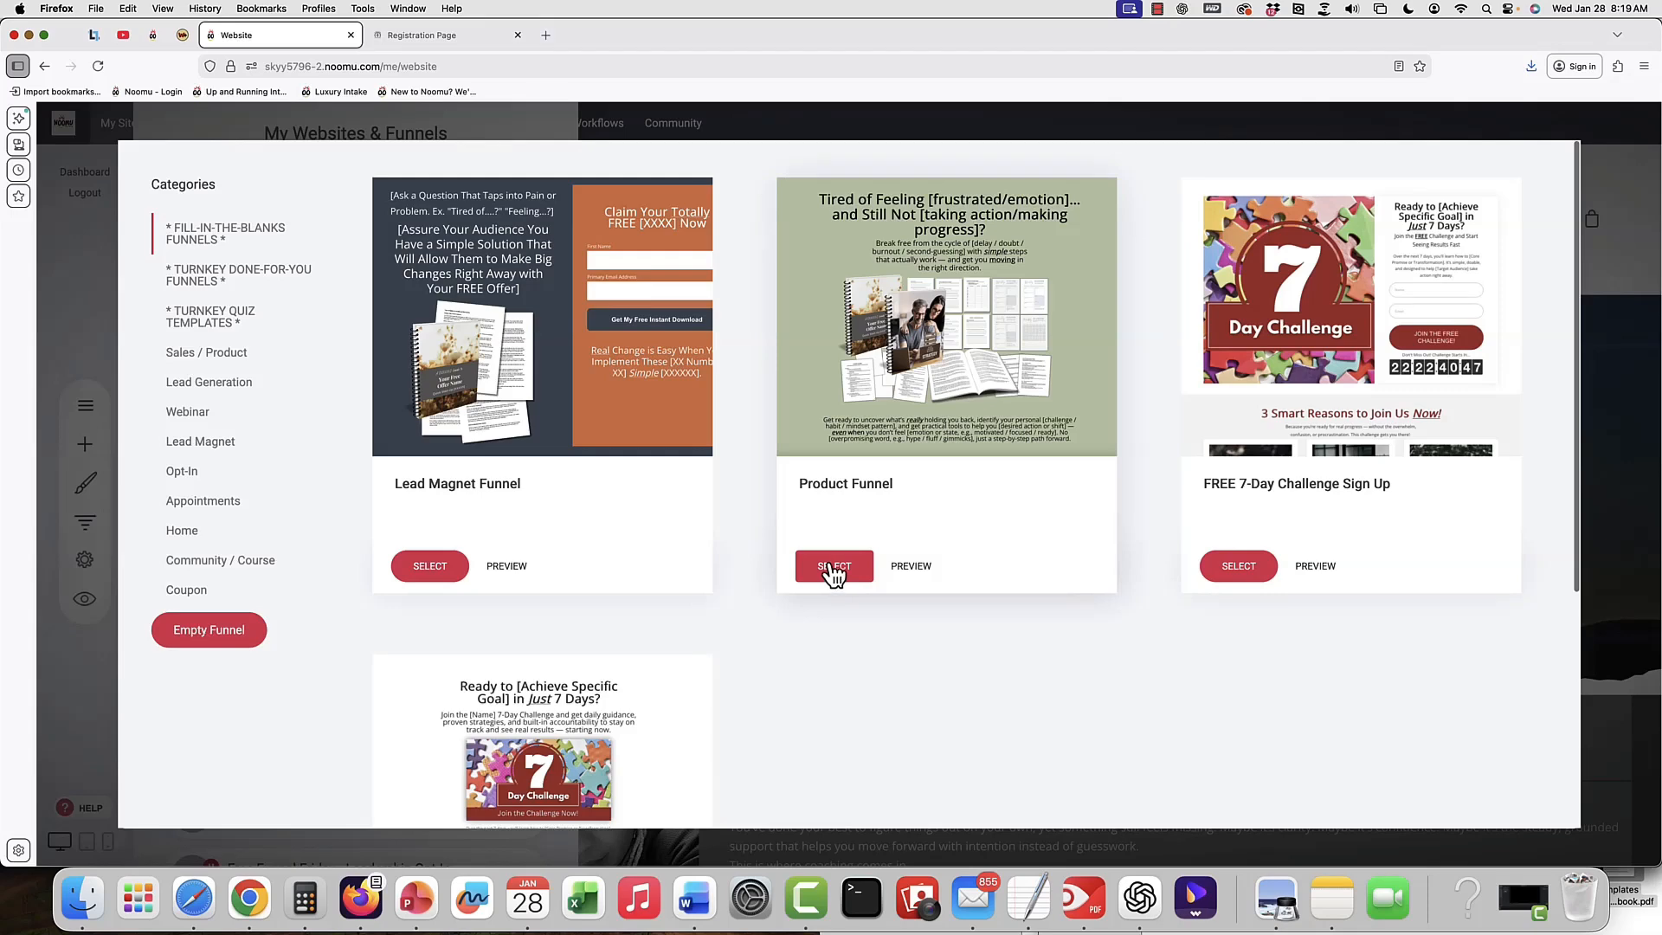
click(831, 567)
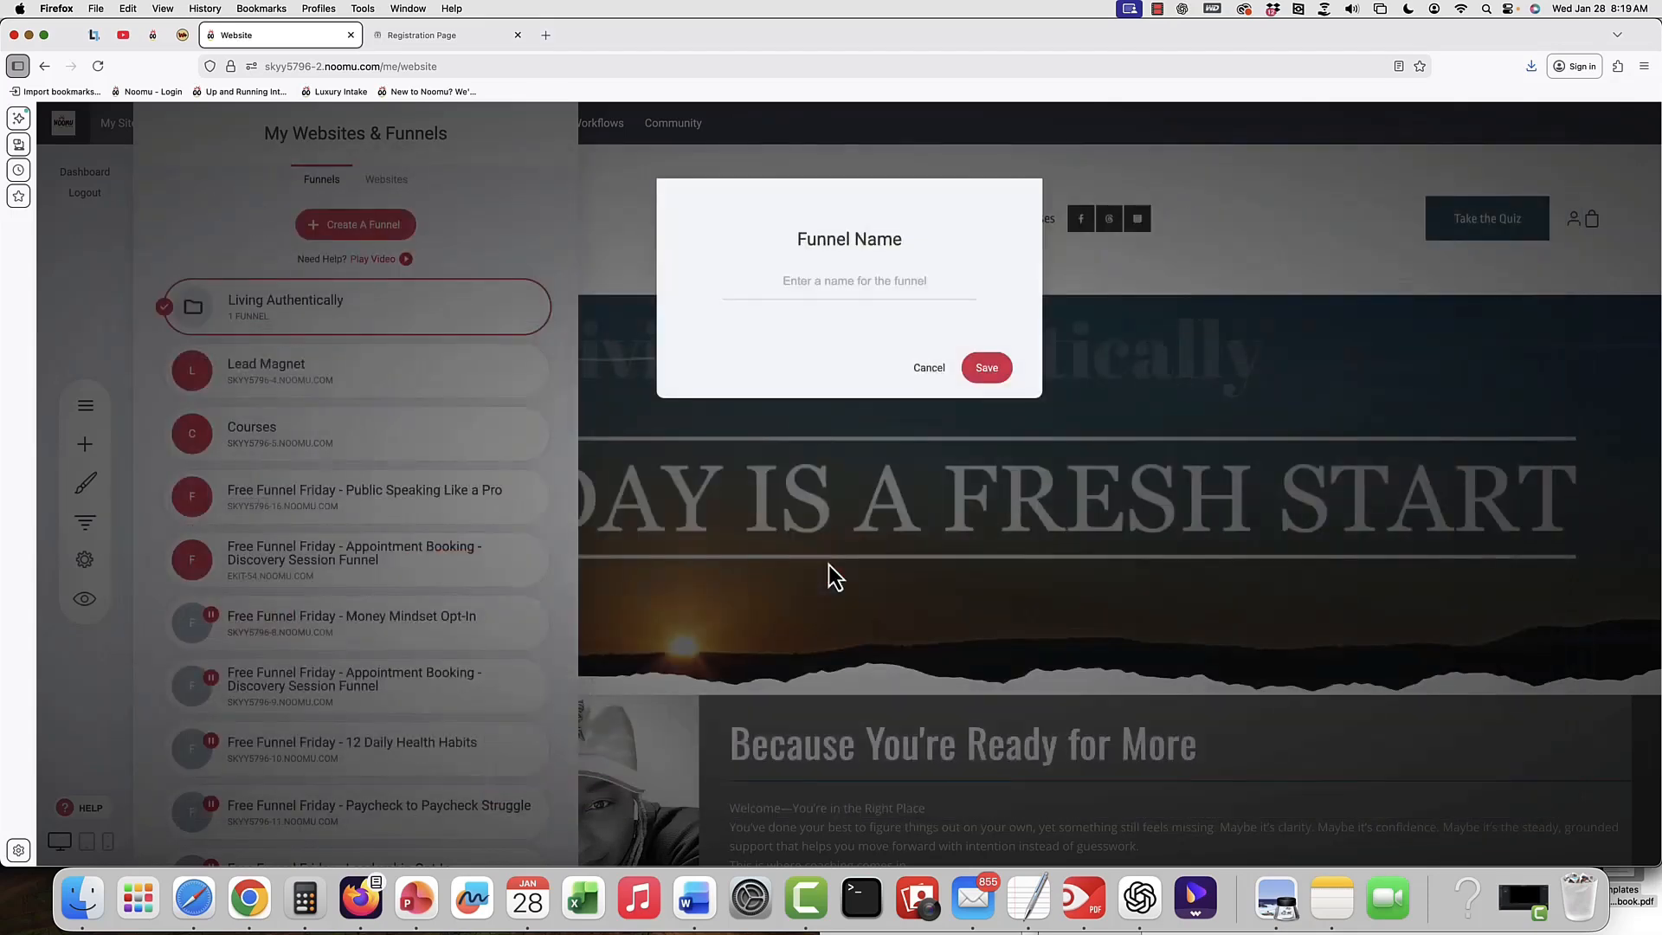
click(879, 282)
text(Transformation Journ)
click(985, 368)
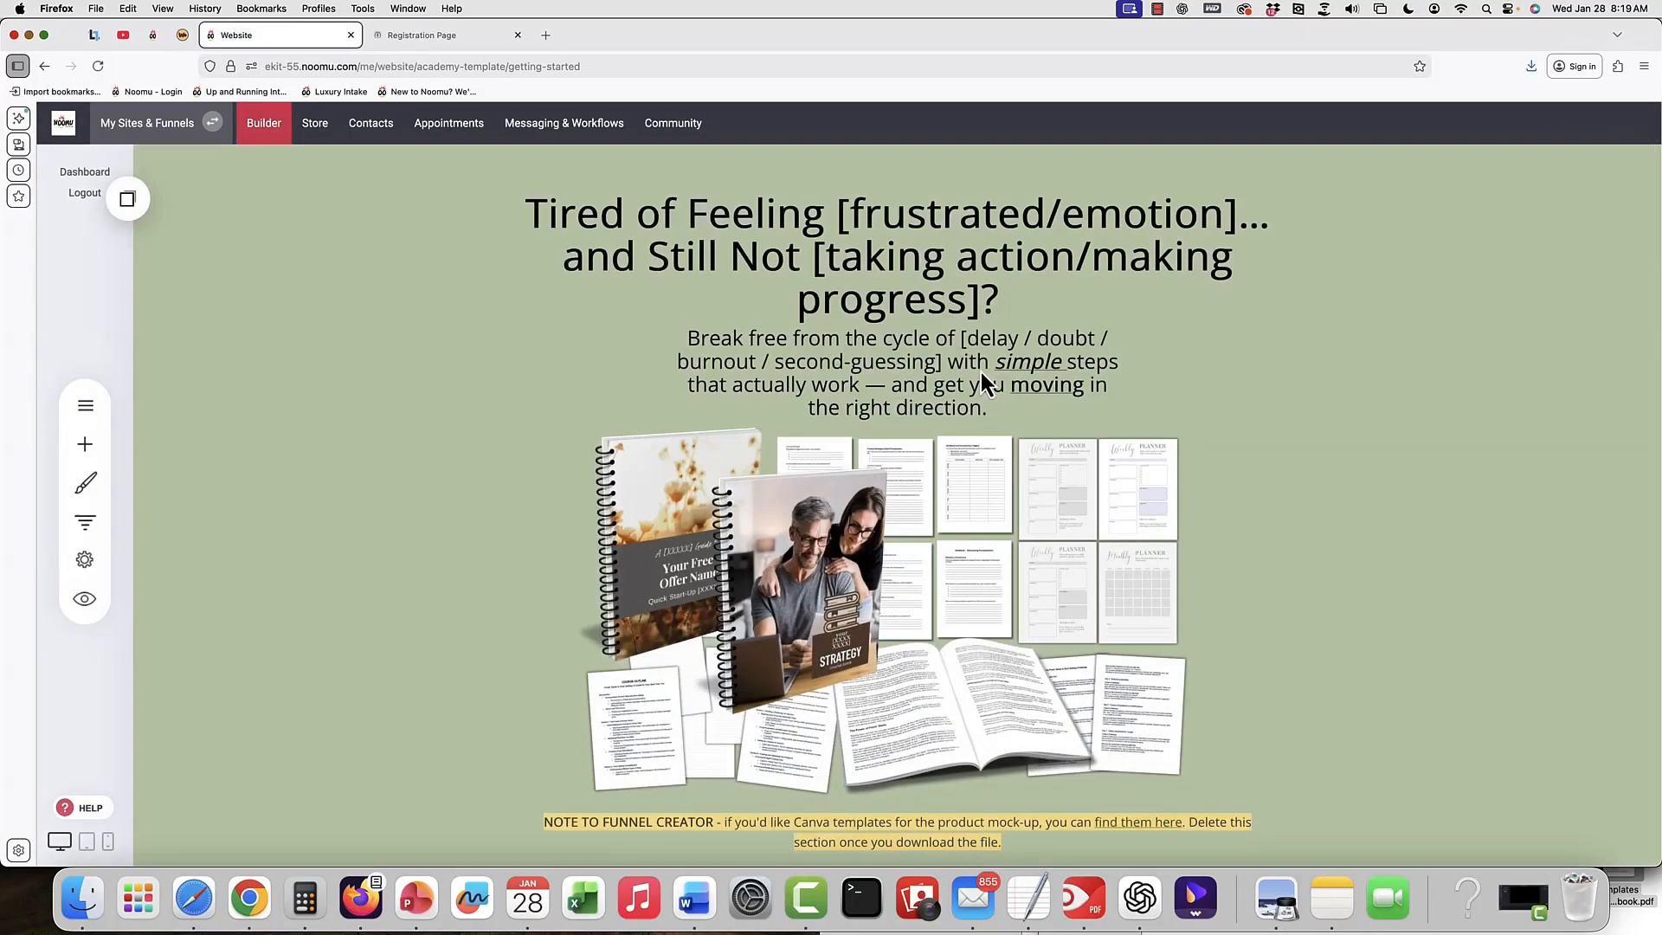
Look over the list of pages included in the newly created funnel.
click(74, 410)
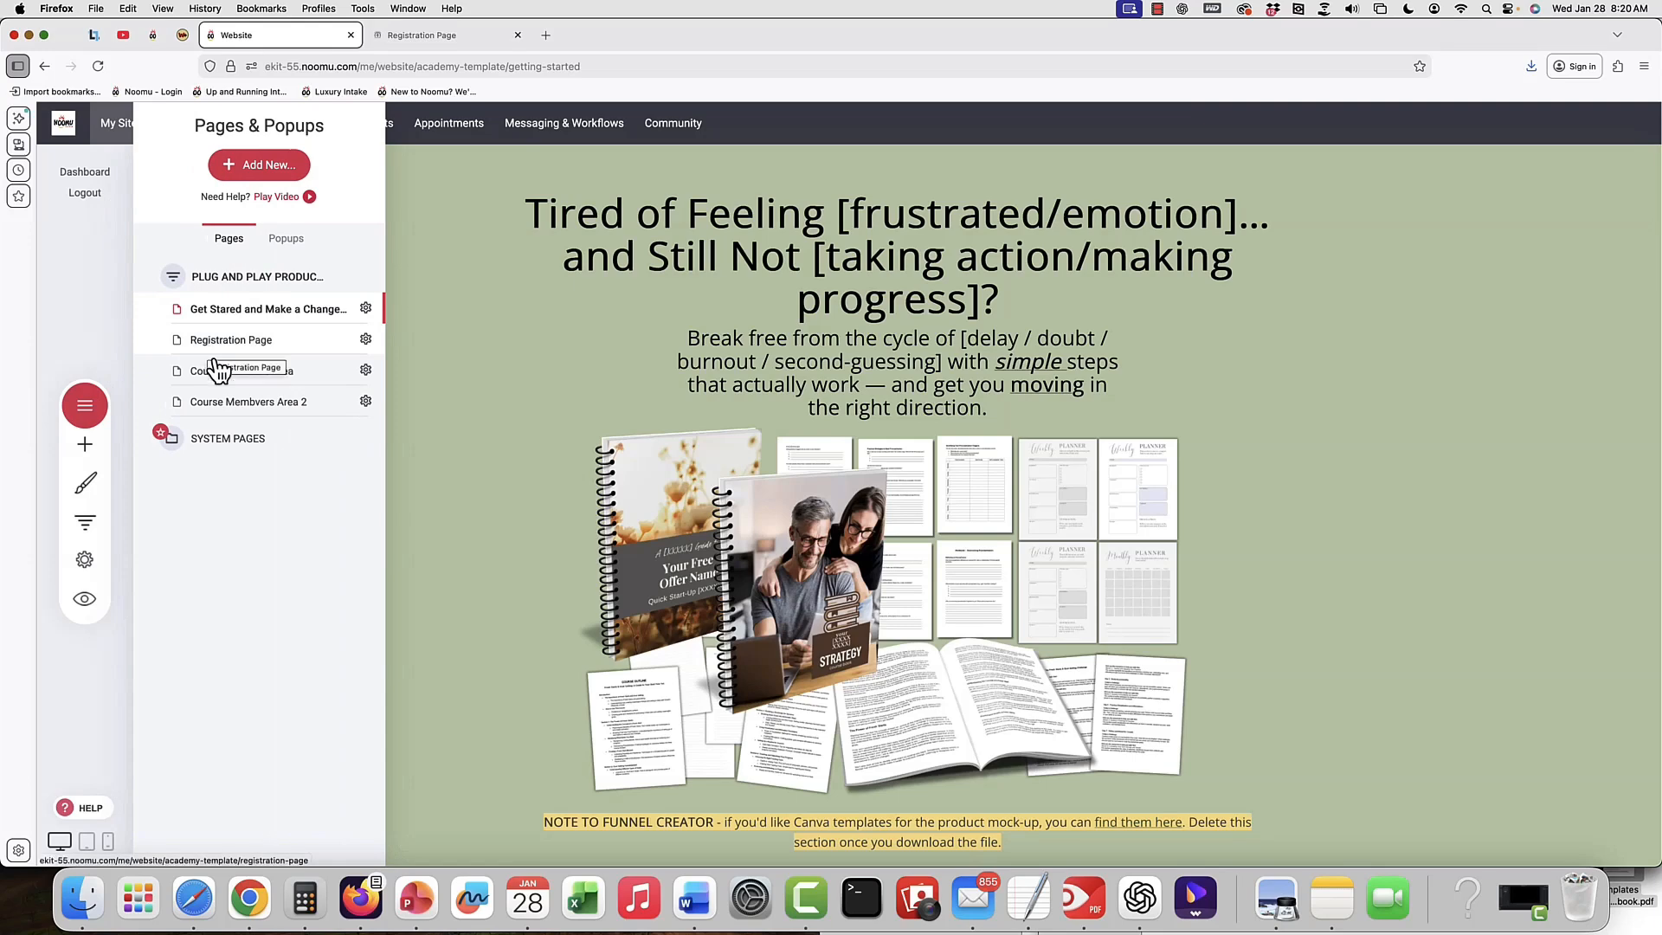
click(869, 362)
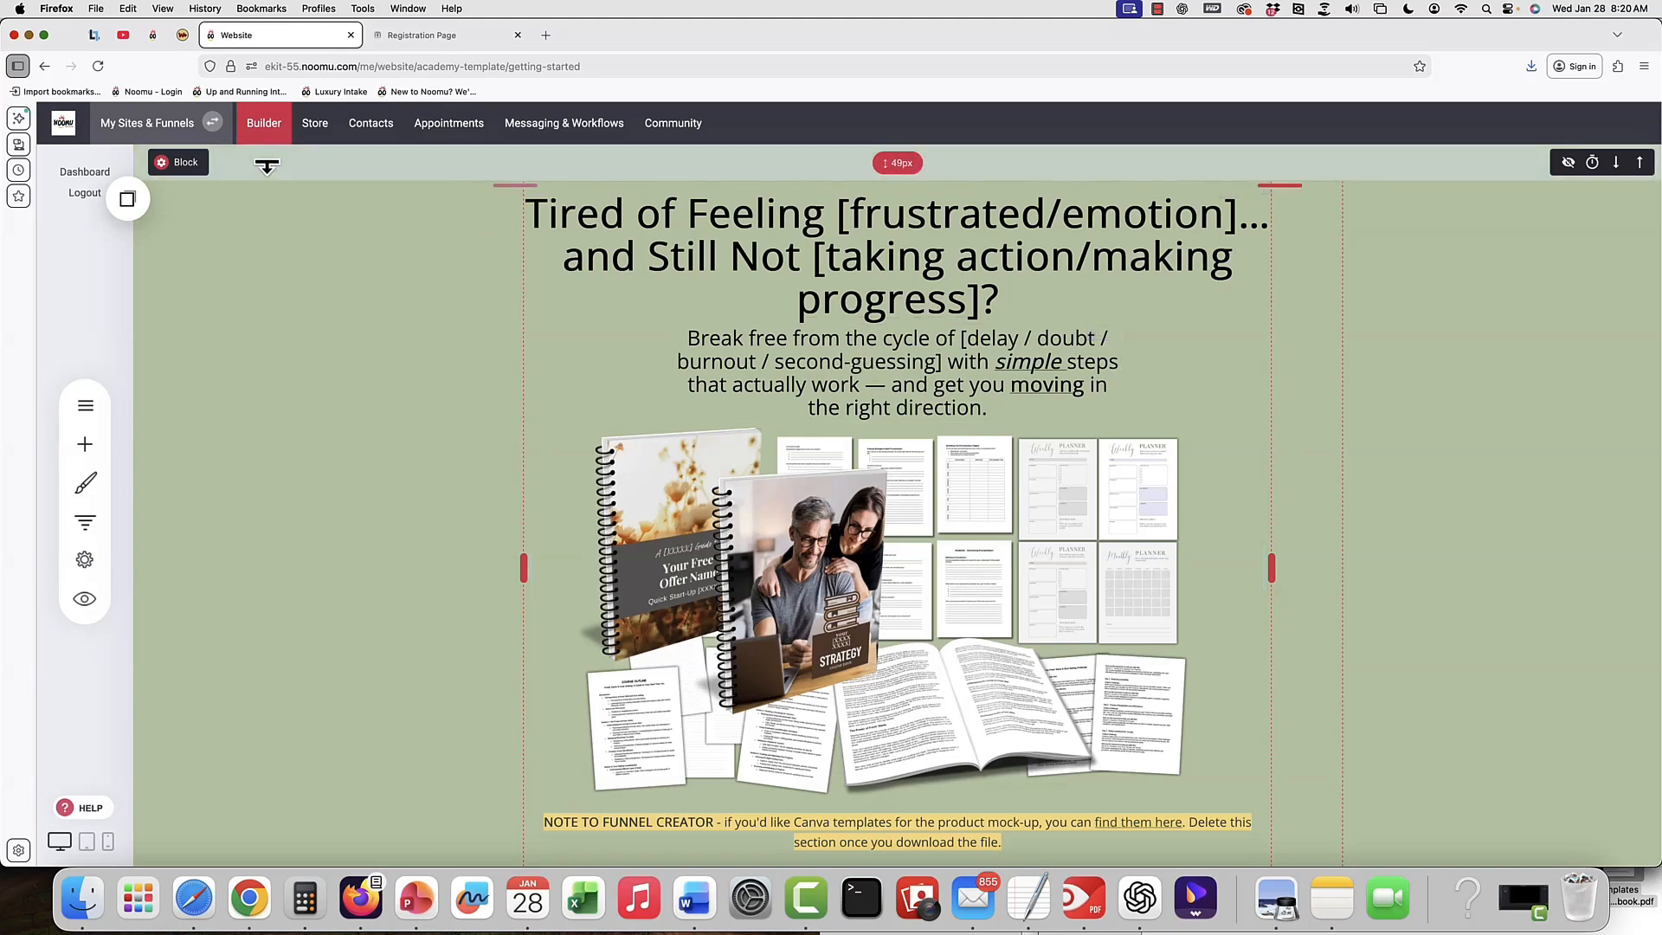
Move the Transformation Journey funnel into the Living Authentically website within this project and confirm the move.
click(146, 137)
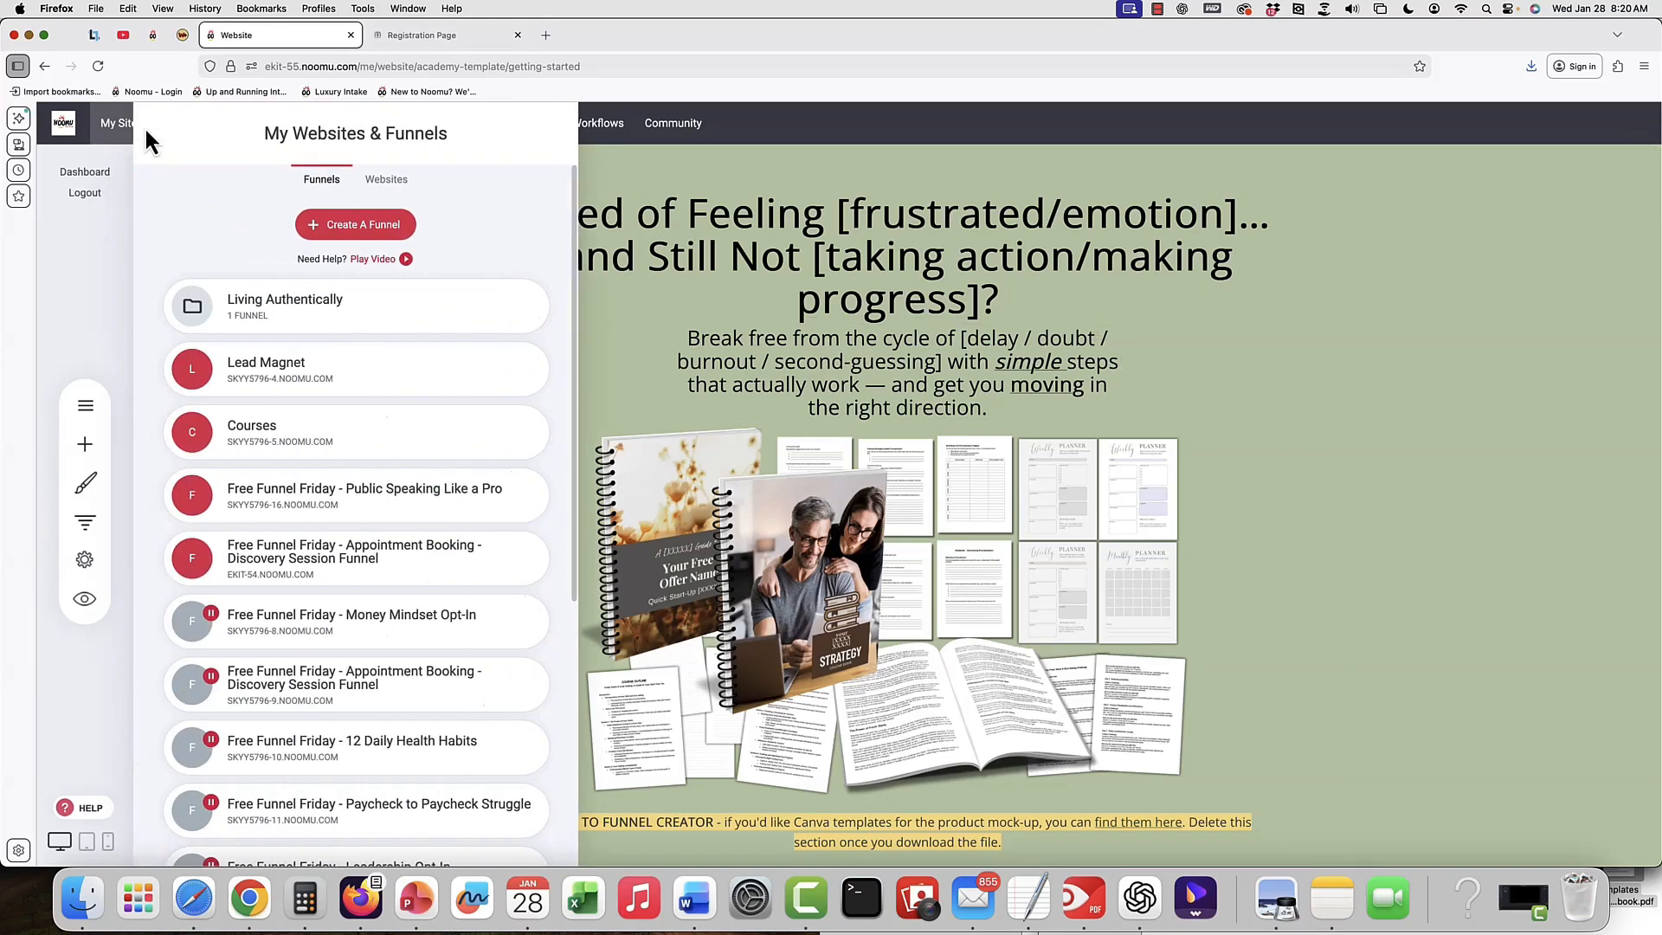
scroll(332, 485, down, 5)
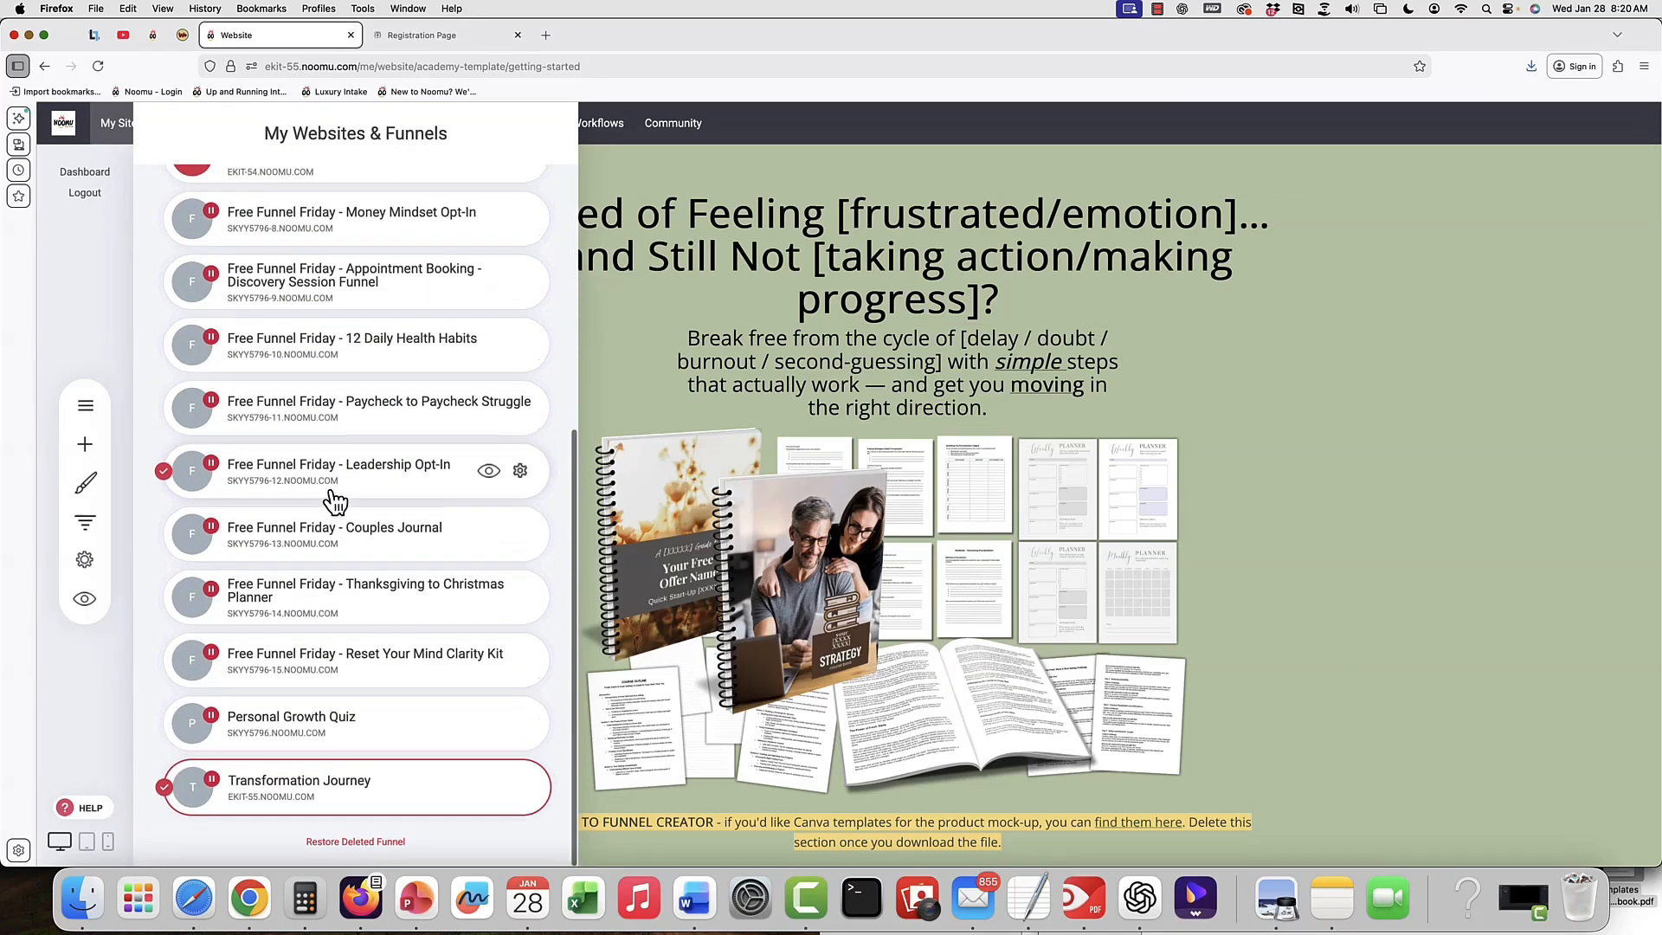
mouse_move(511, 798)
scroll(528, 782, up, 1)
scroll(528, 786, up, 1)
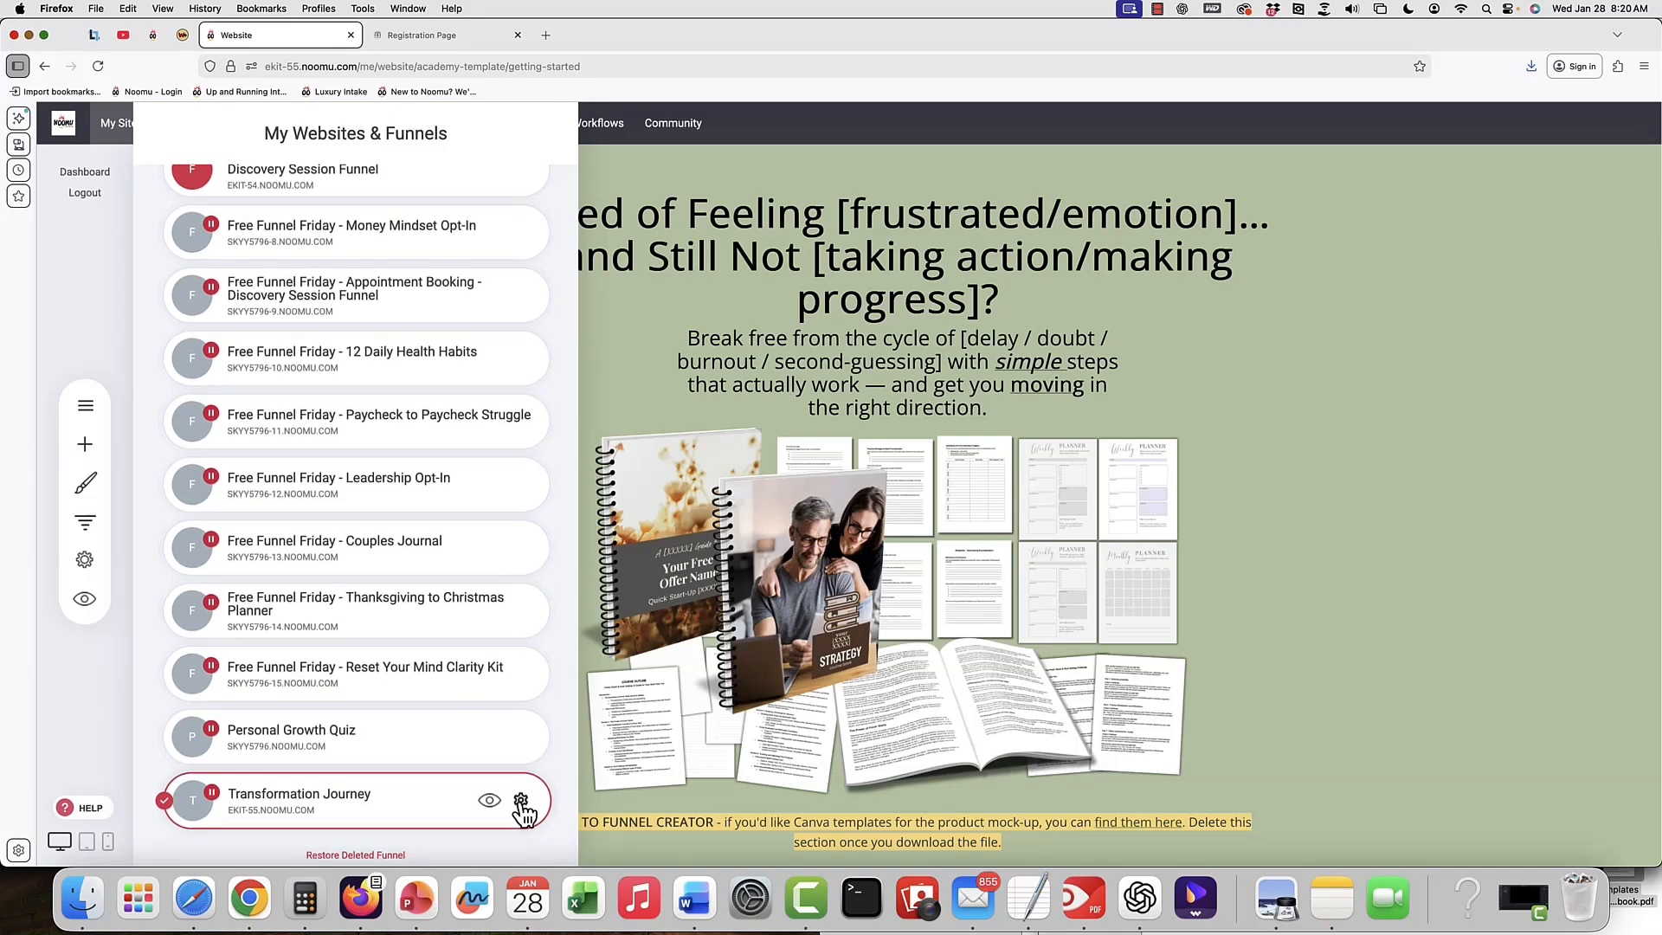
scroll(524, 813, down, 1)
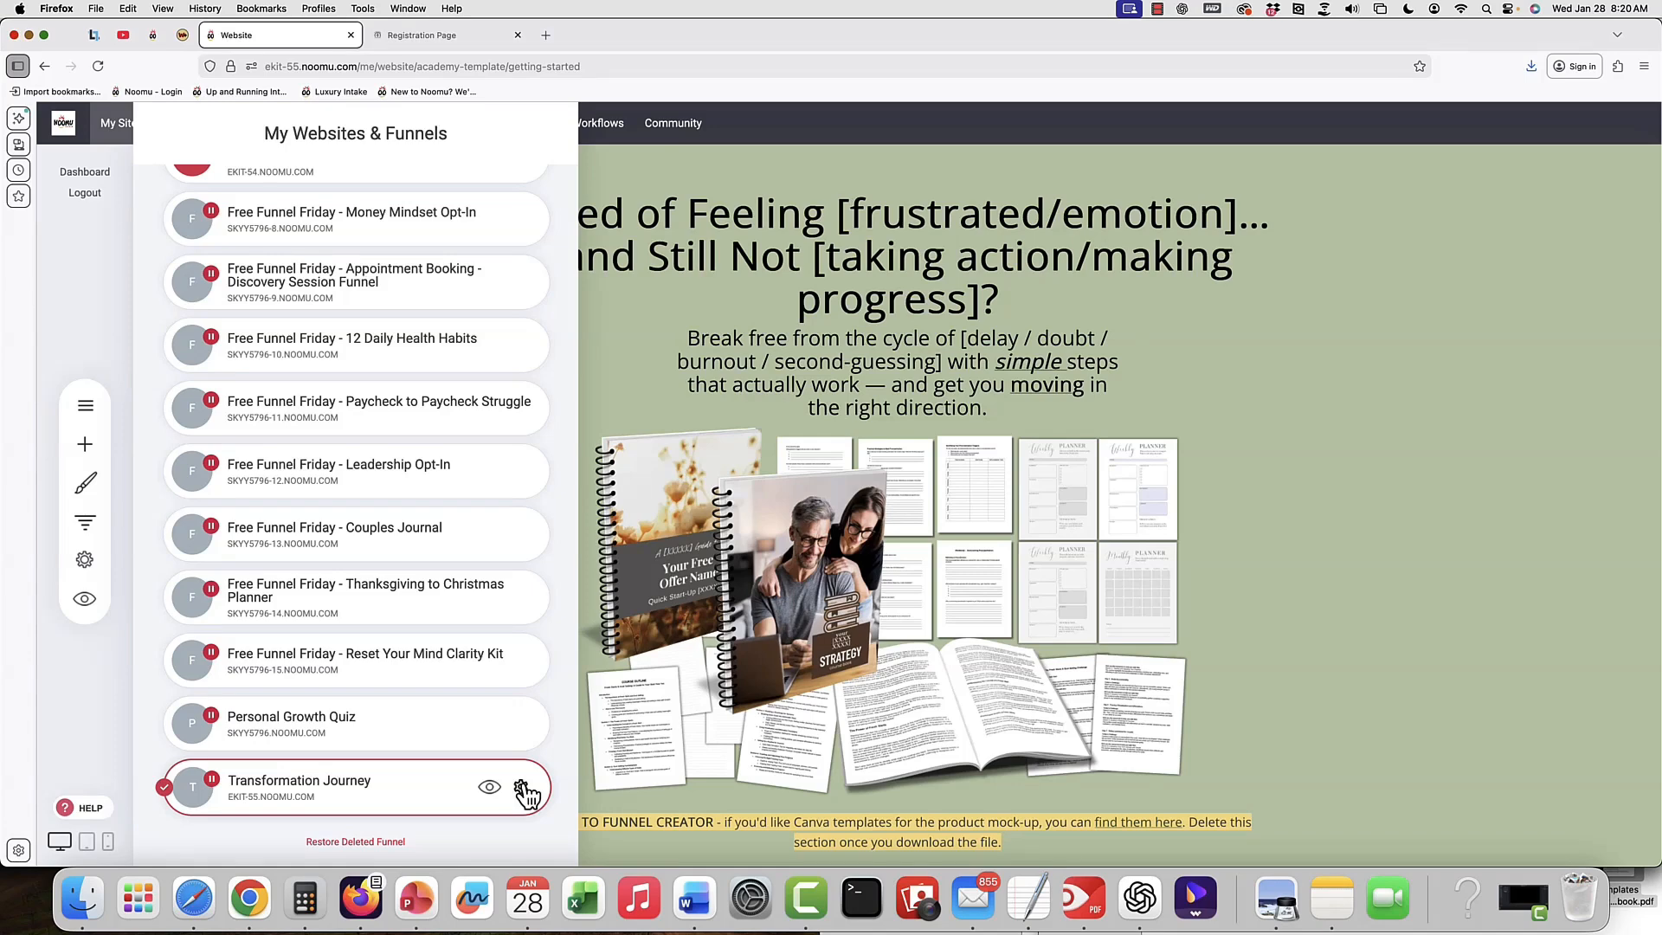
click(522, 790)
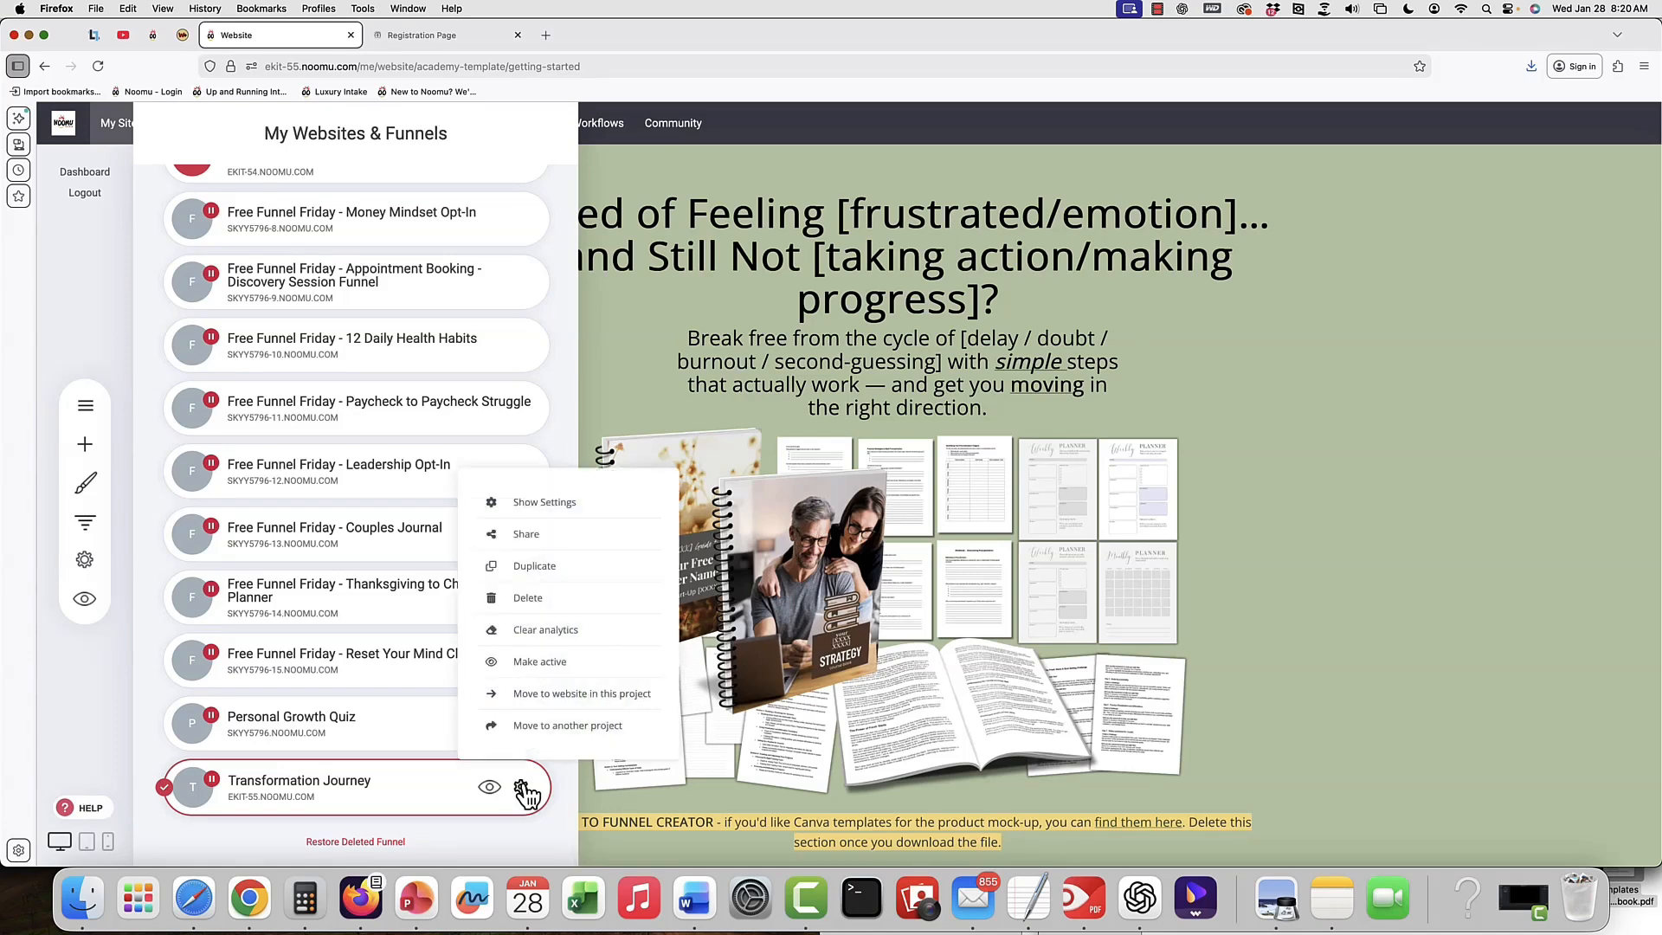
click(544, 695)
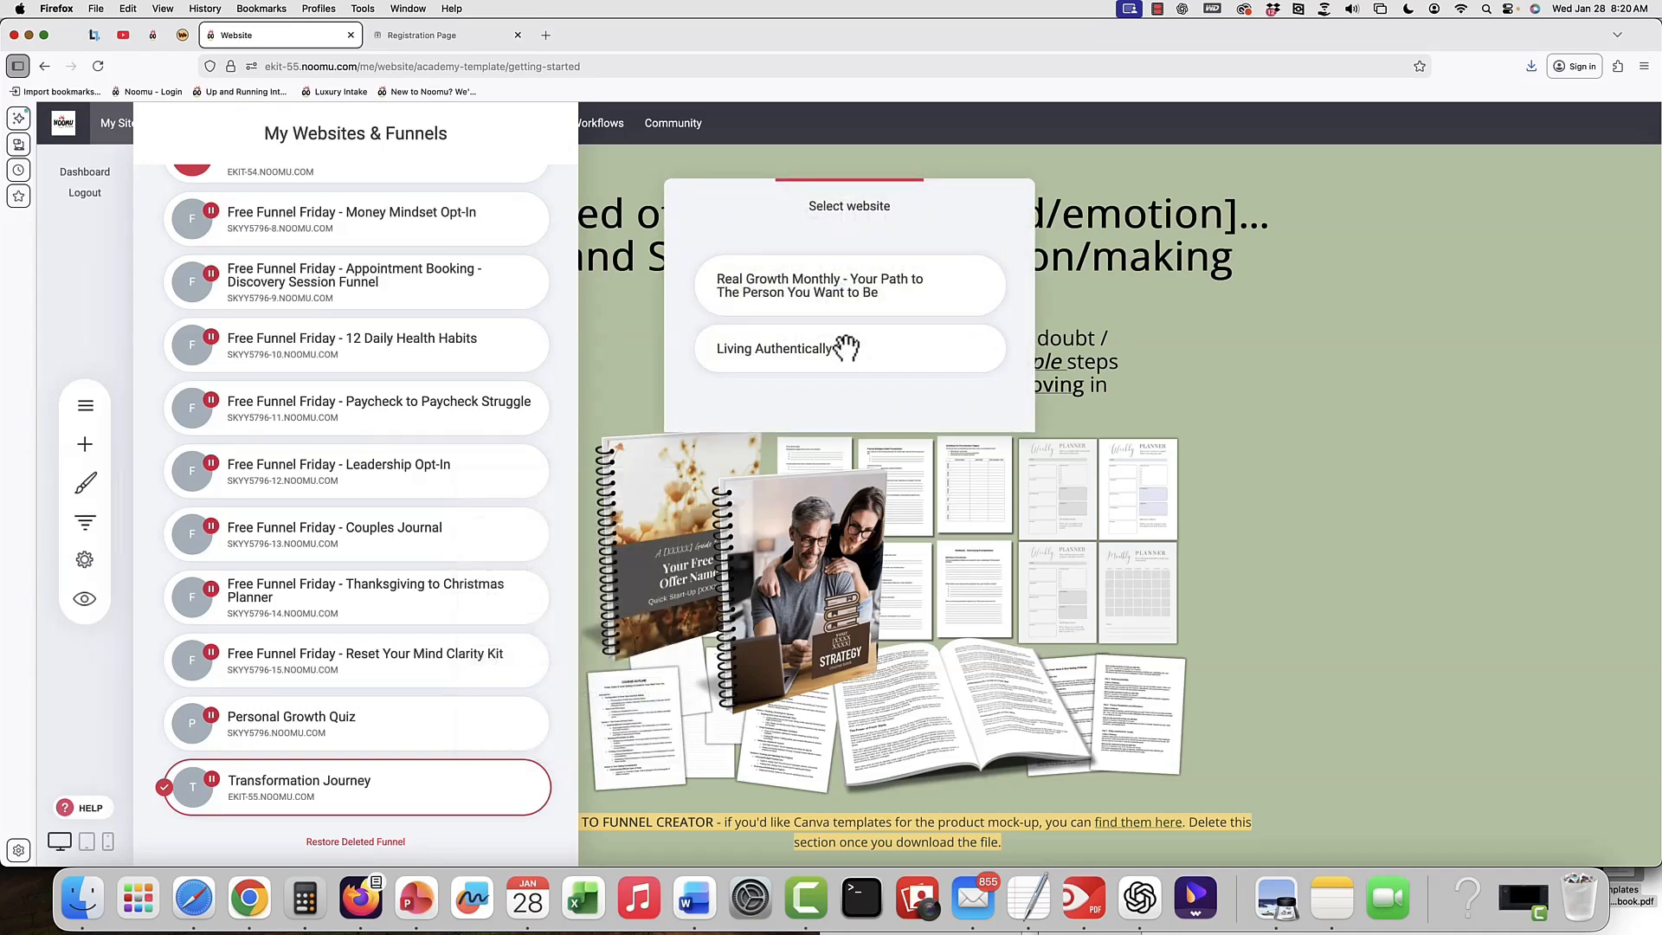
click(846, 346)
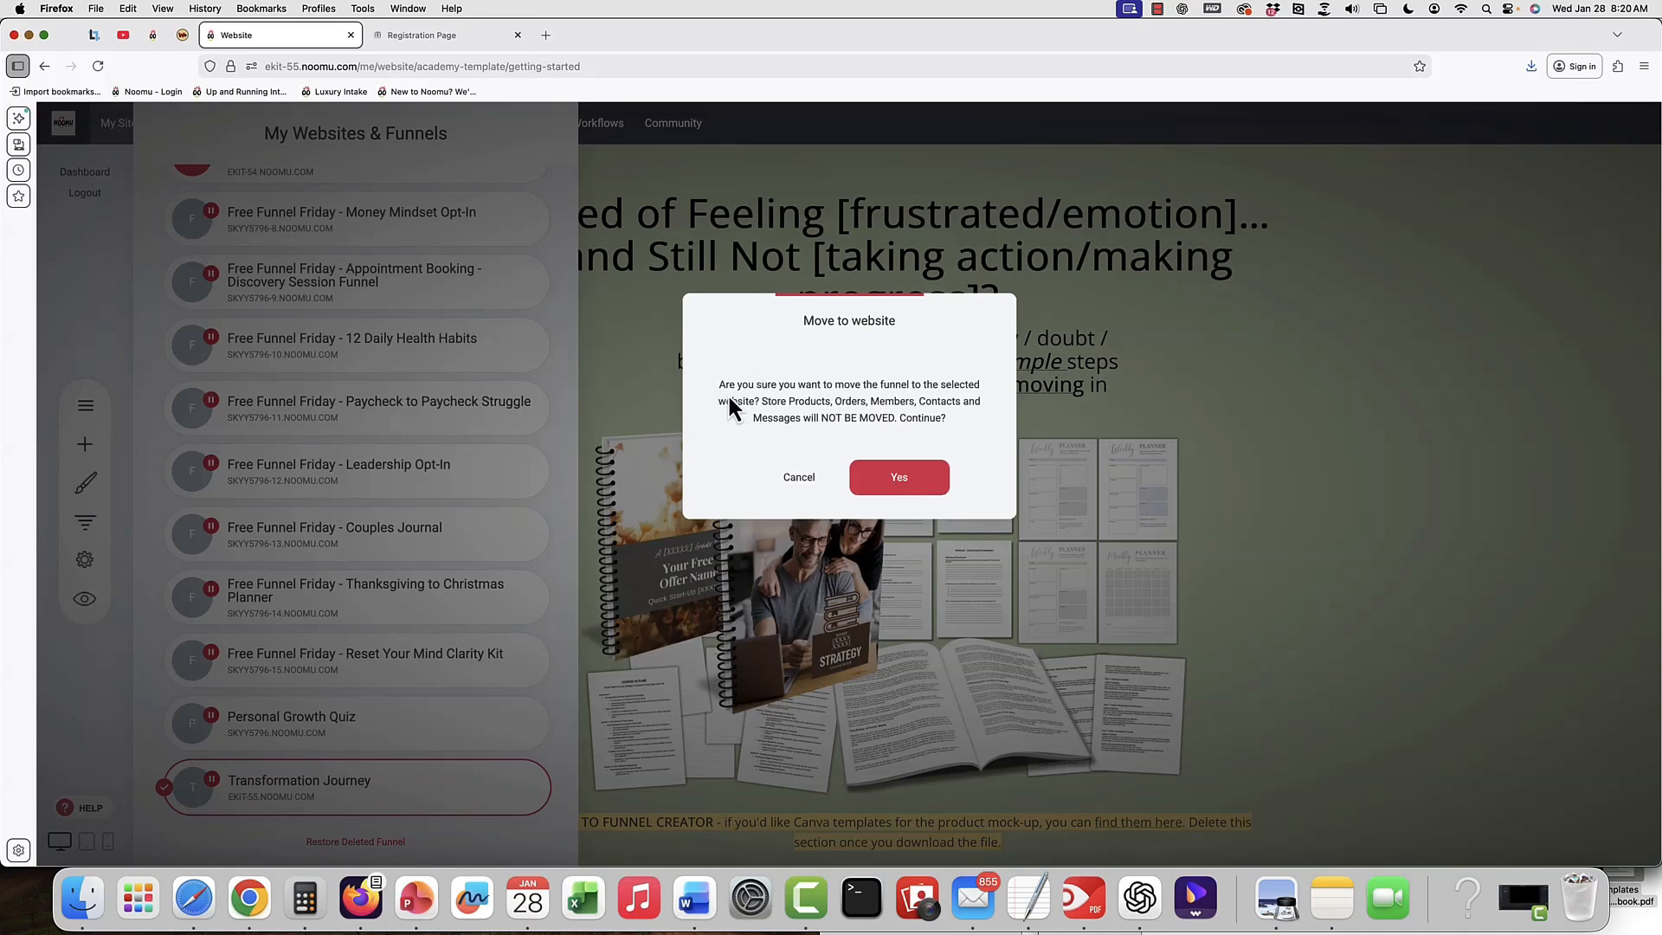
click(900, 480)
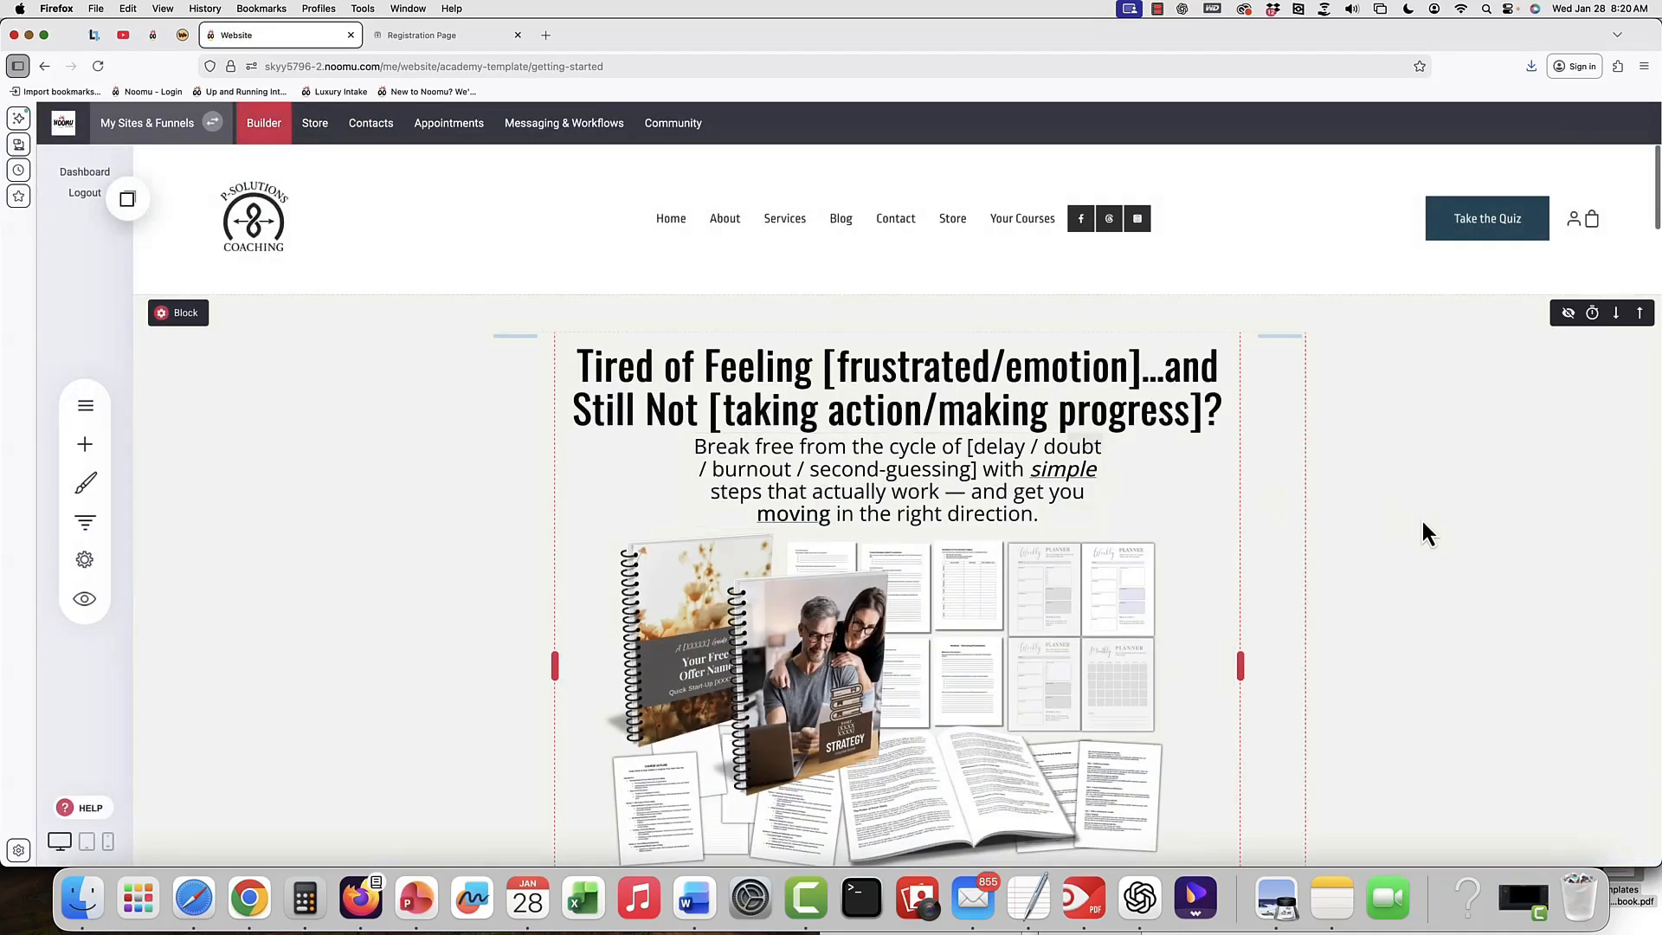
Review the funnel's sales page from header to footer, including its toolkit sections and the Join Us Now pricing box.
scroll(1423, 524, down, 3)
scroll(1422, 523, down, 15)
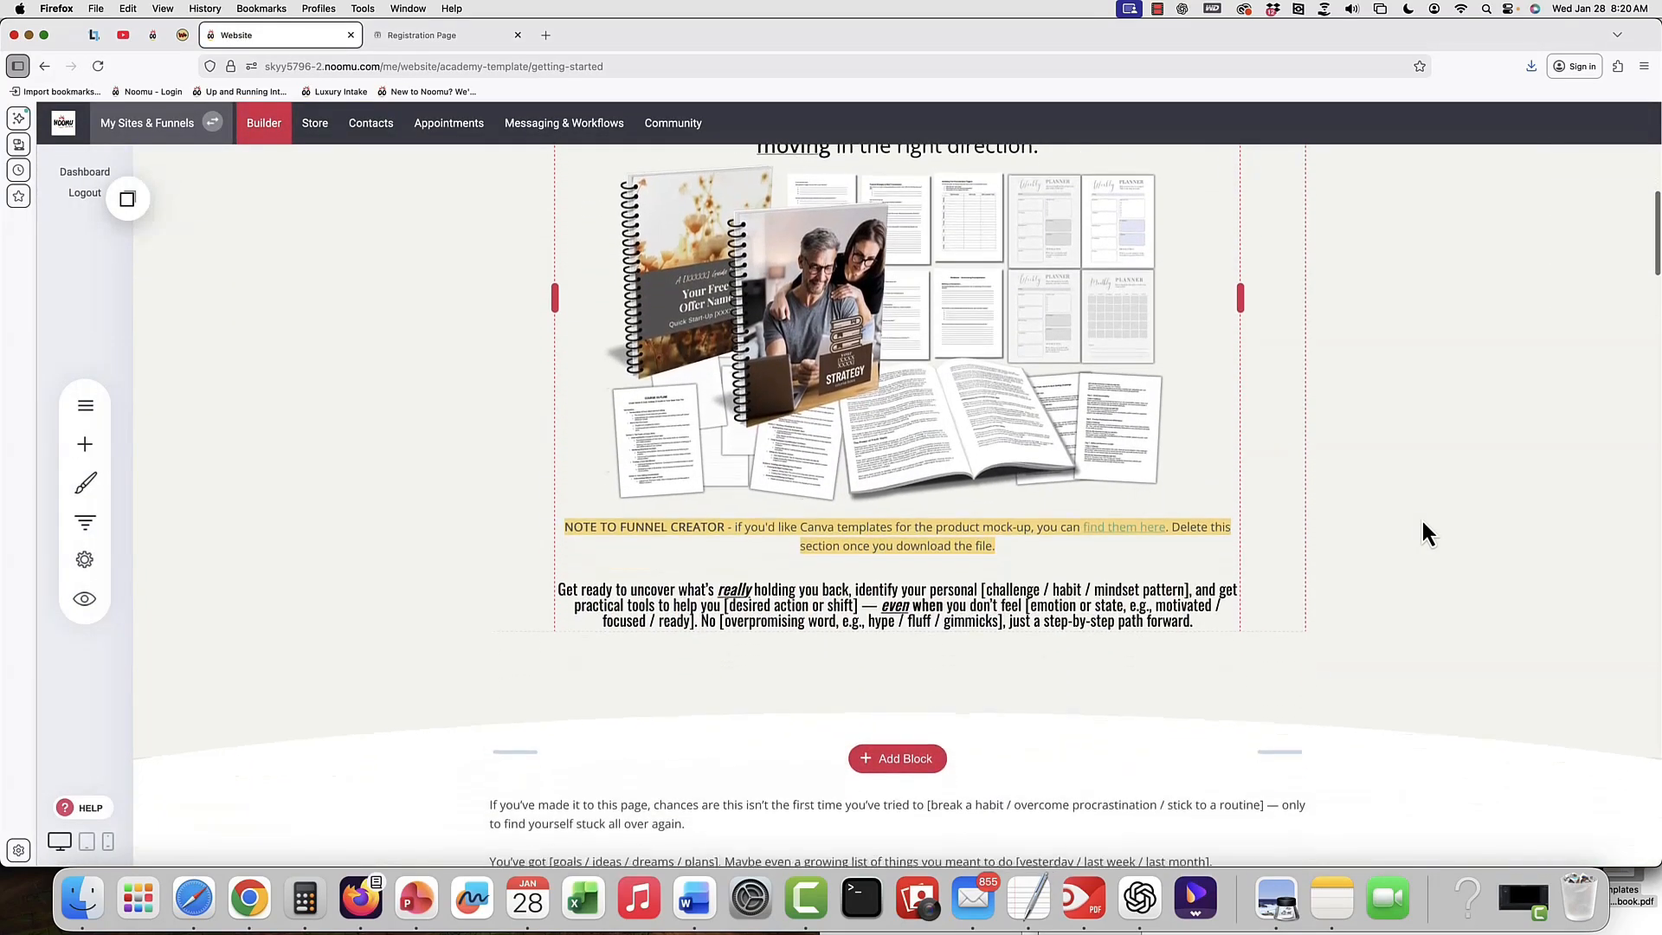
scroll(1428, 533, down, 20)
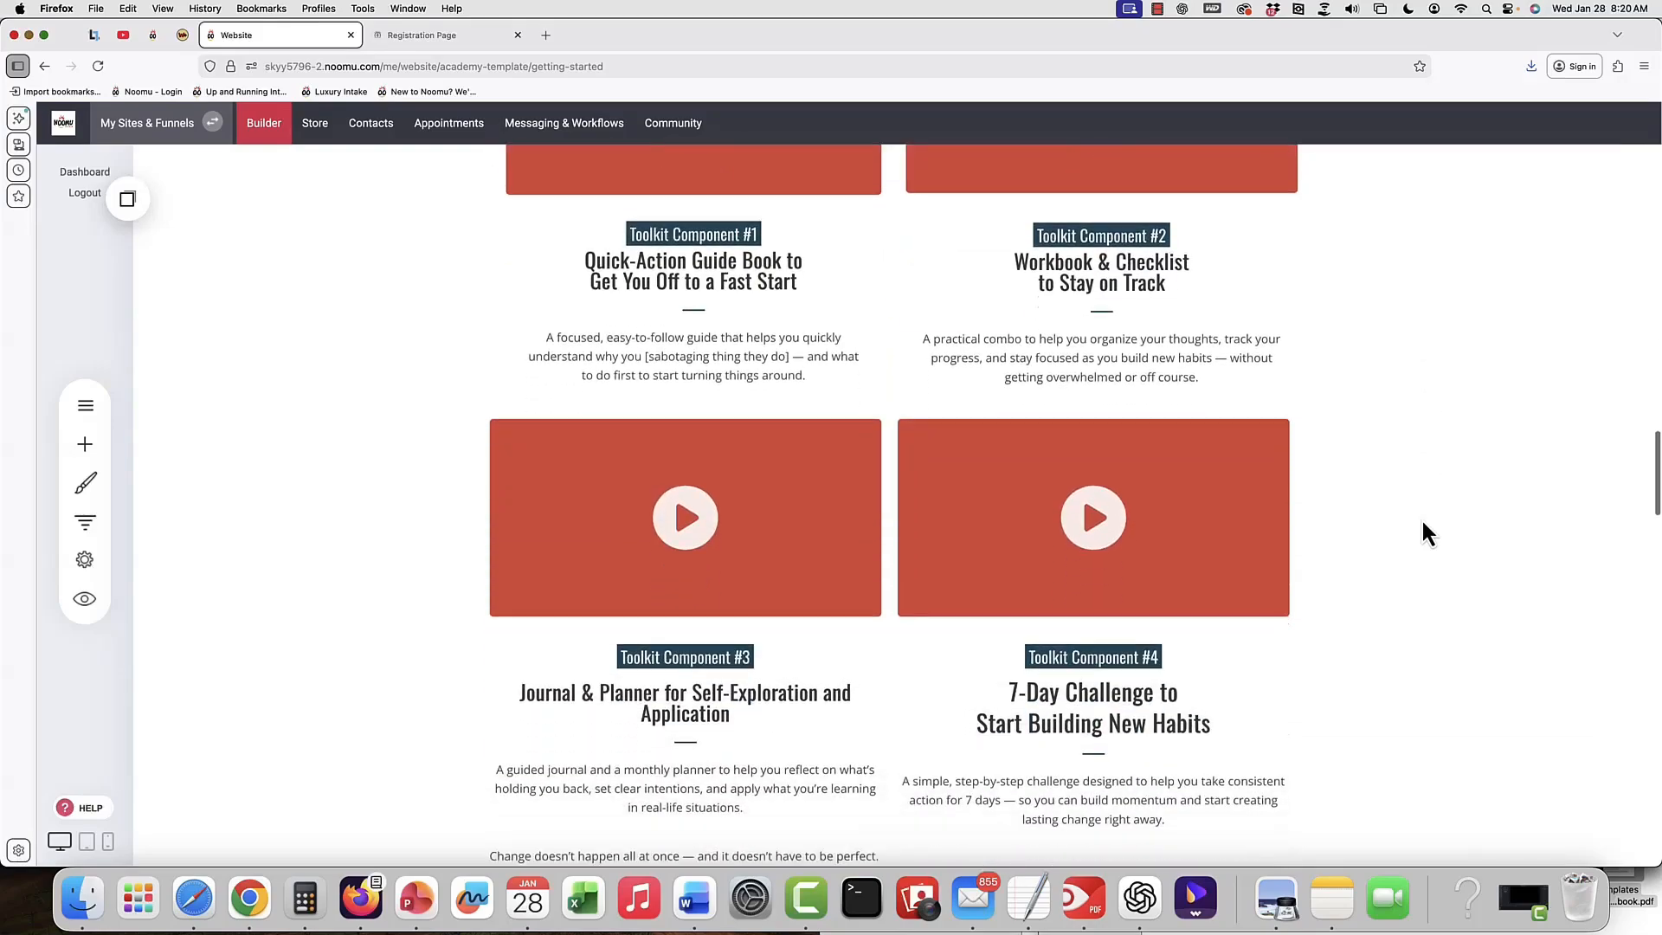
scroll(1422, 523, down, 3)
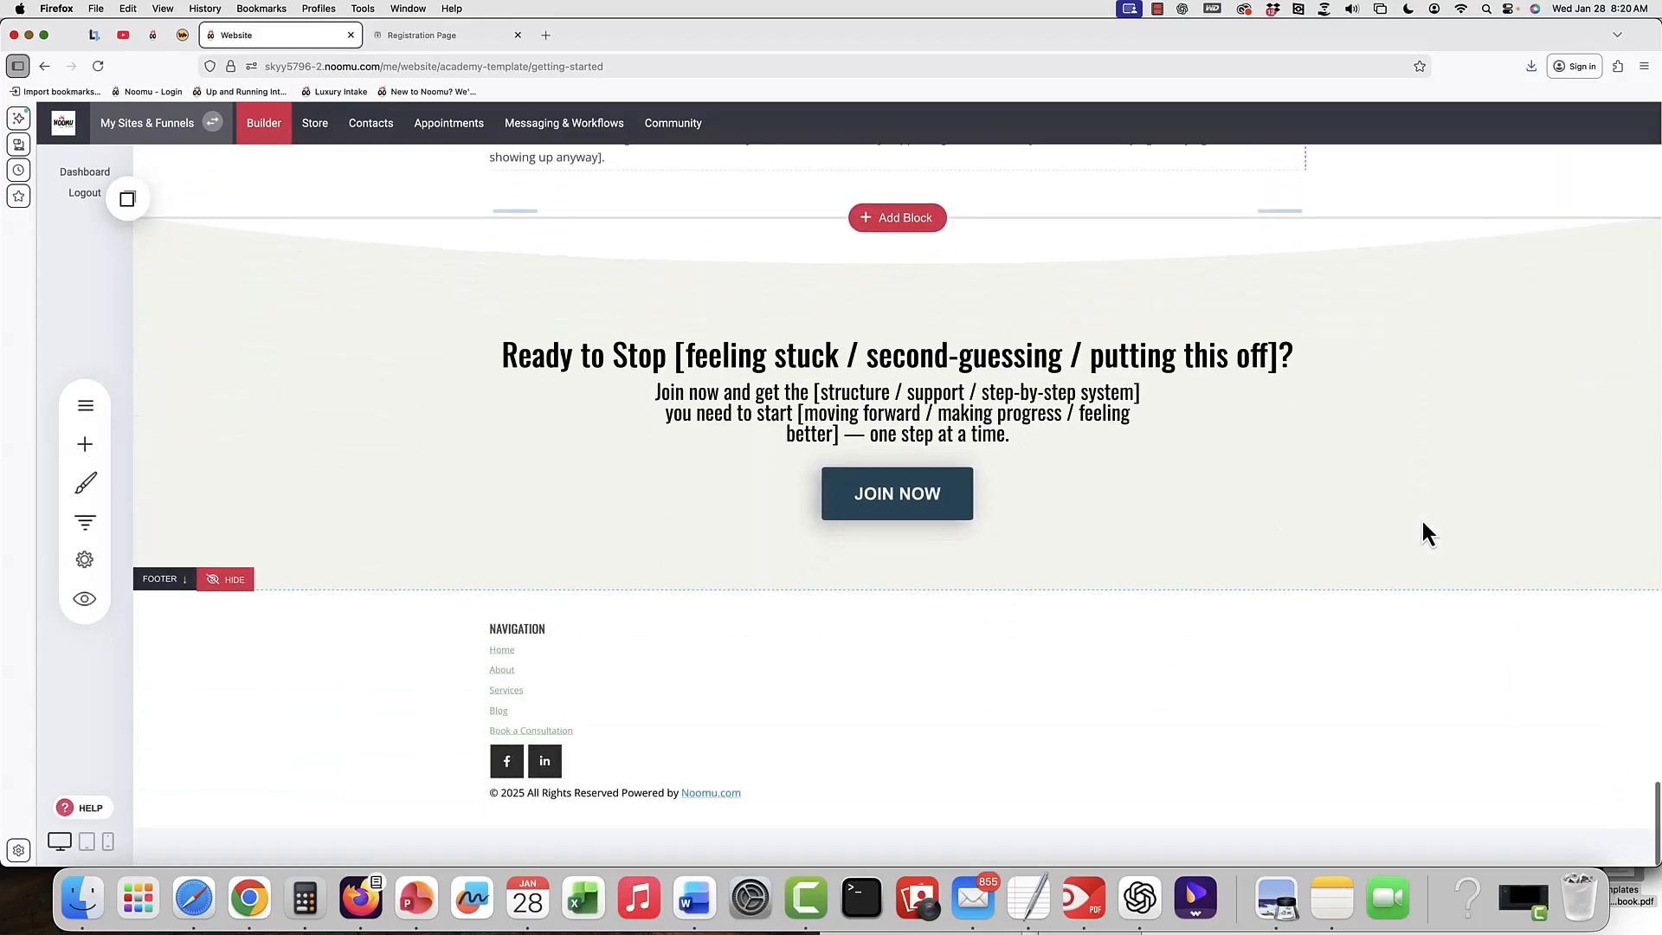
scroll(1422, 523, up, 20)
scroll(1425, 532, up, 4)
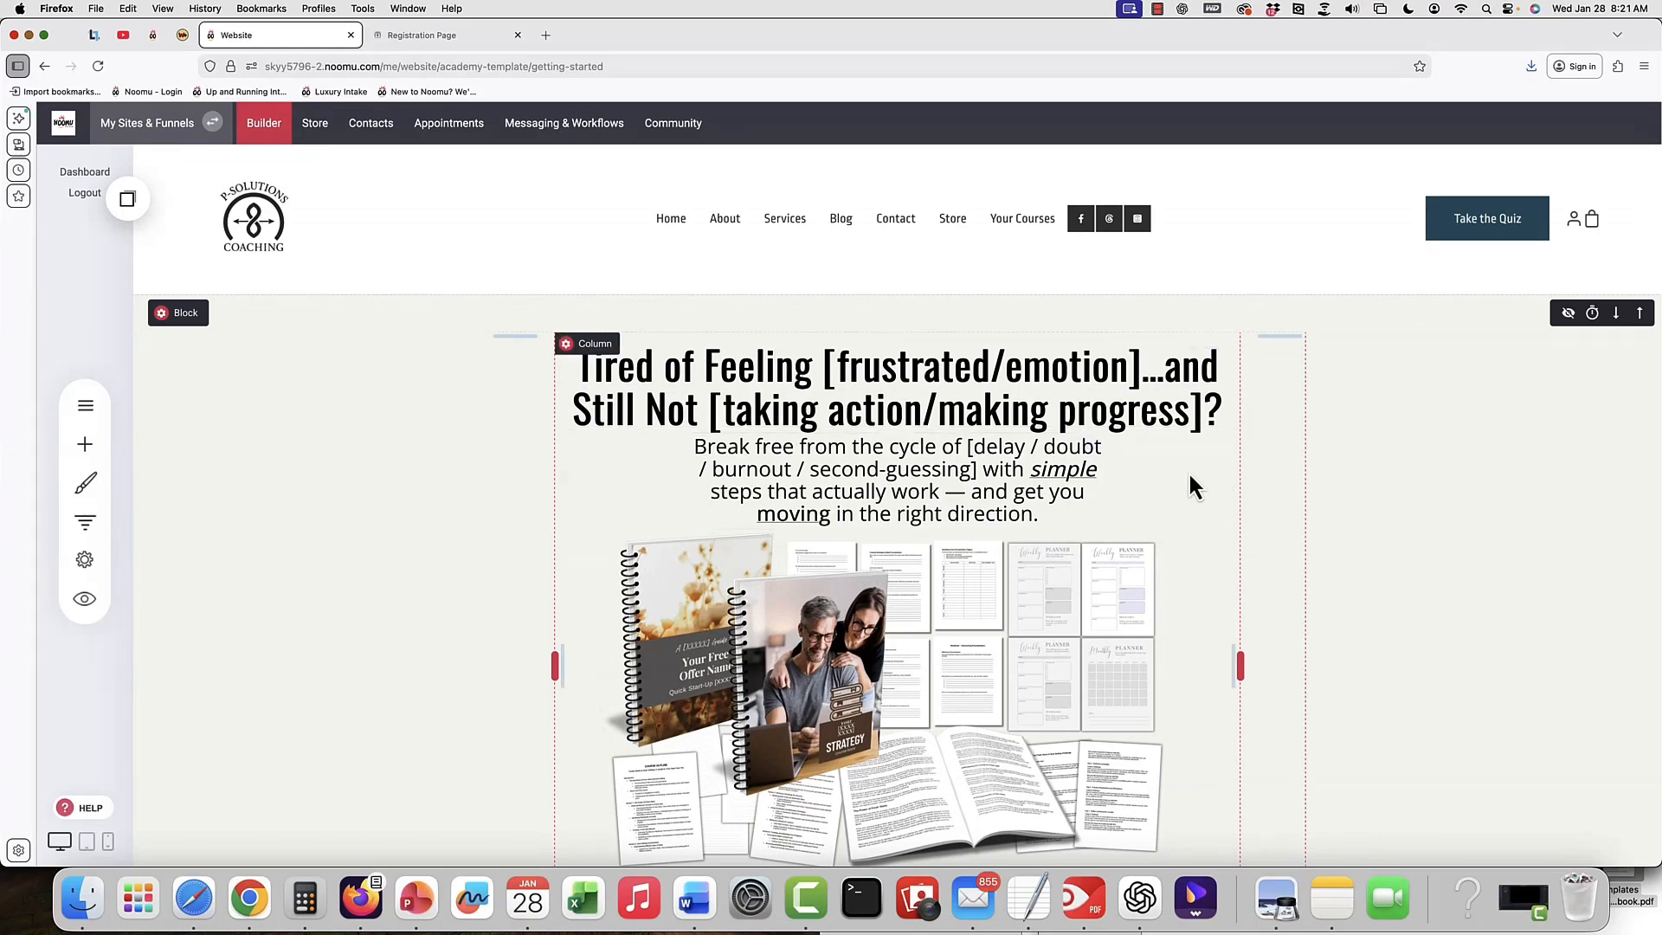
scroll(1190, 478, down, 8)
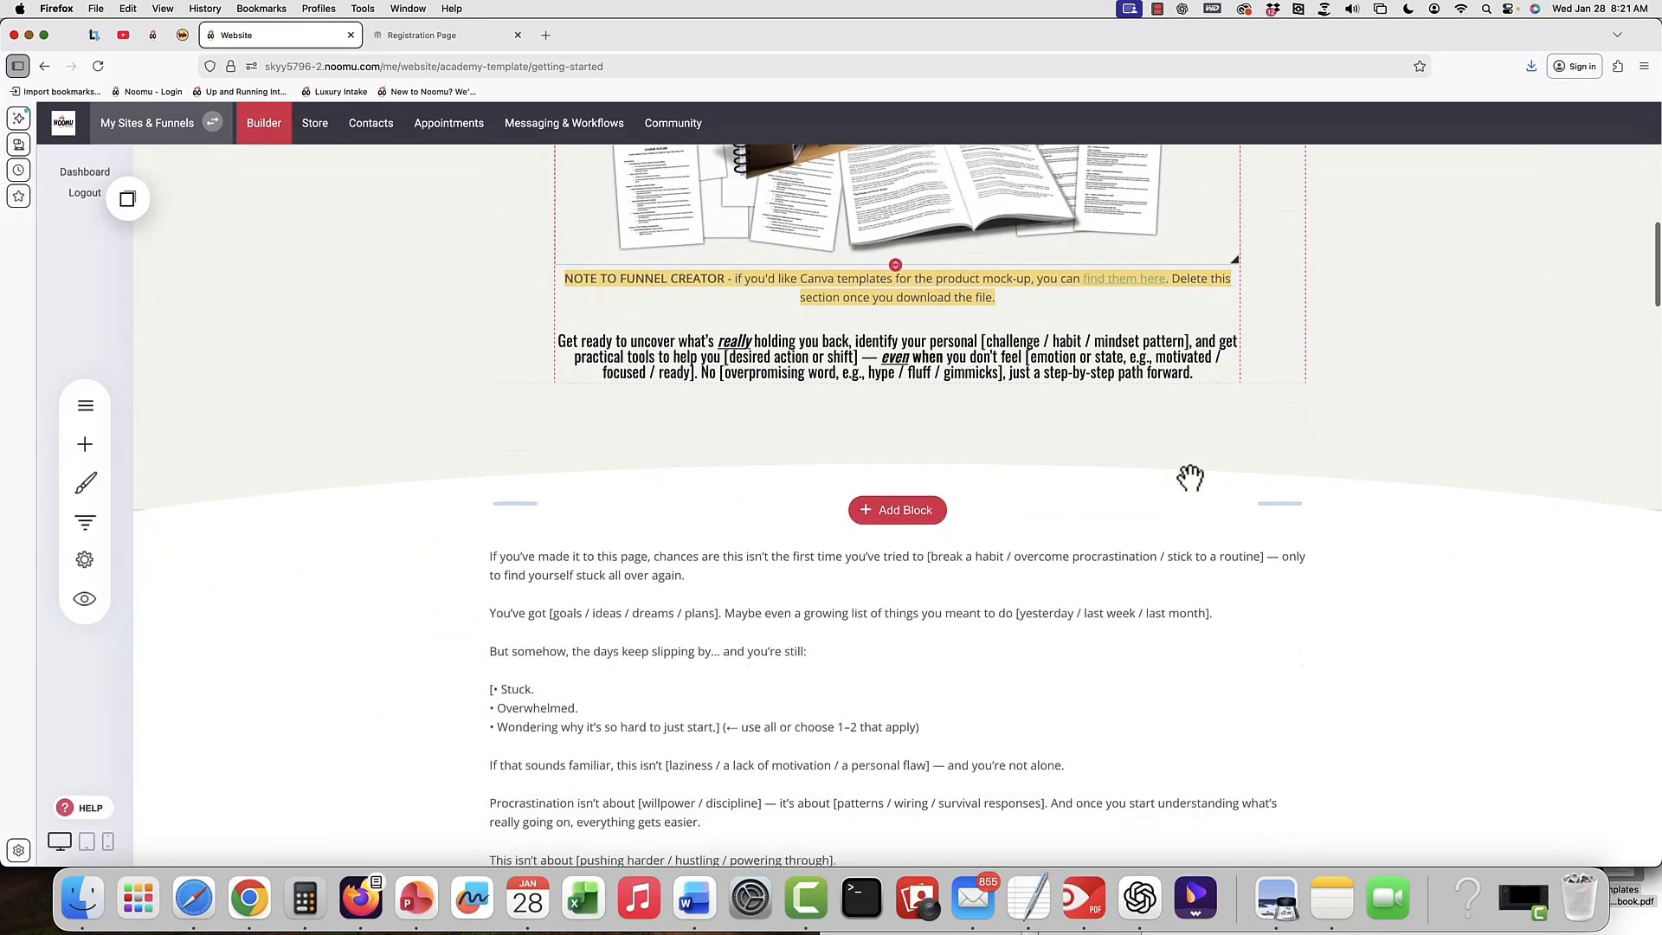
scroll(1190, 478, down, 1)
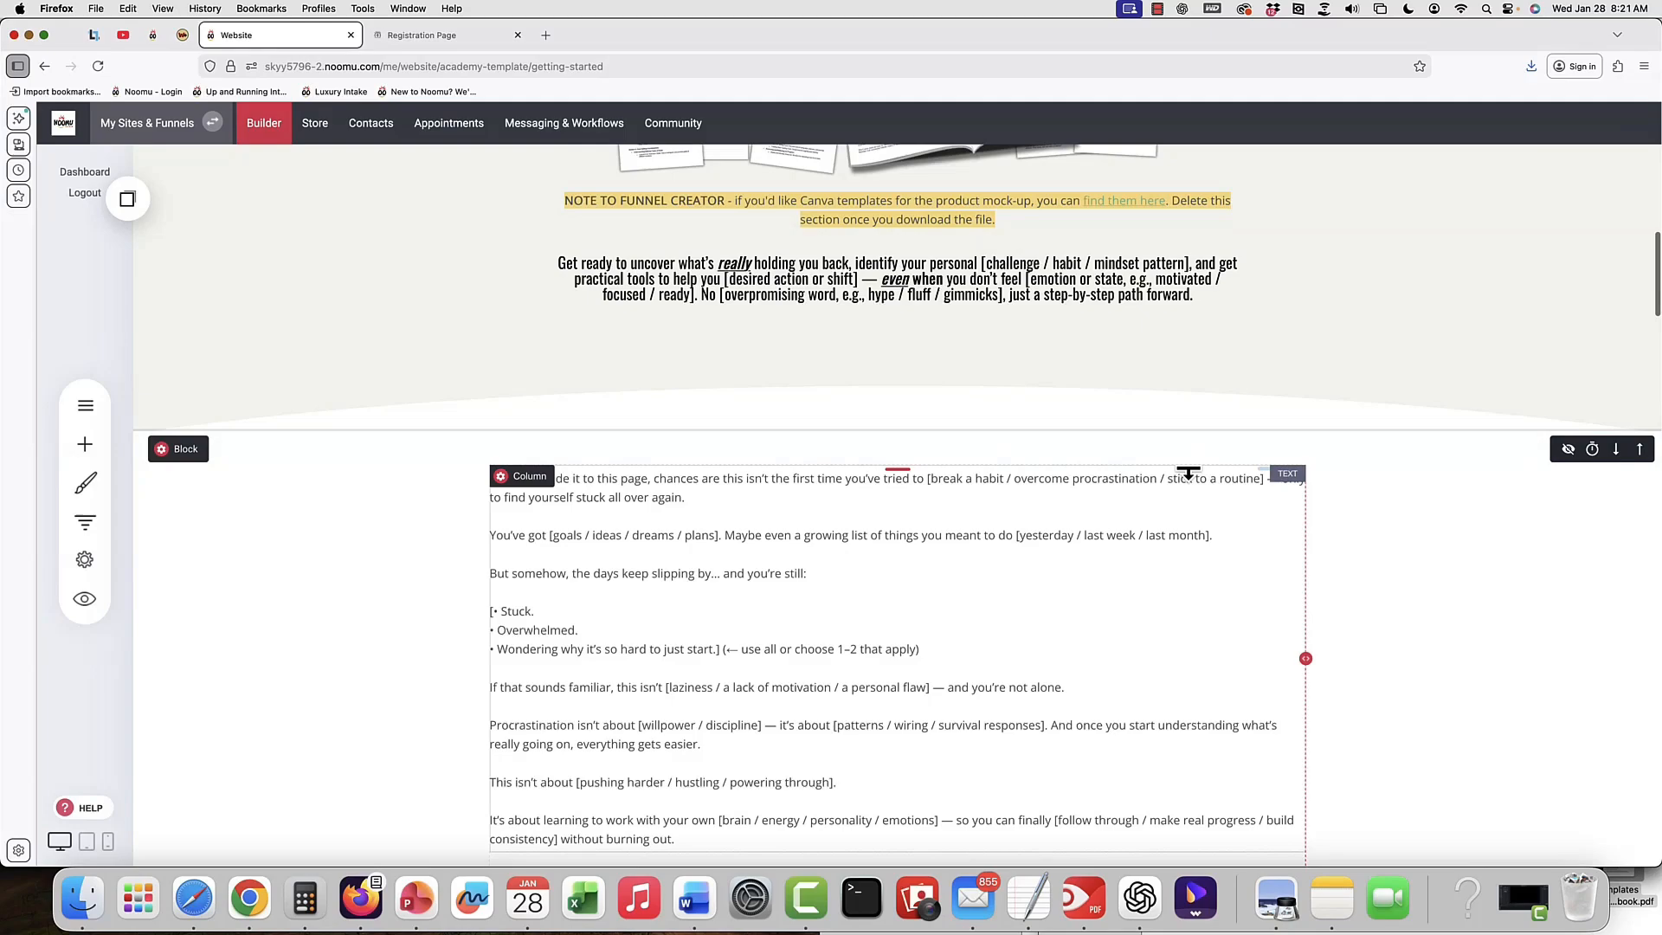
scroll(1189, 474, down, 15)
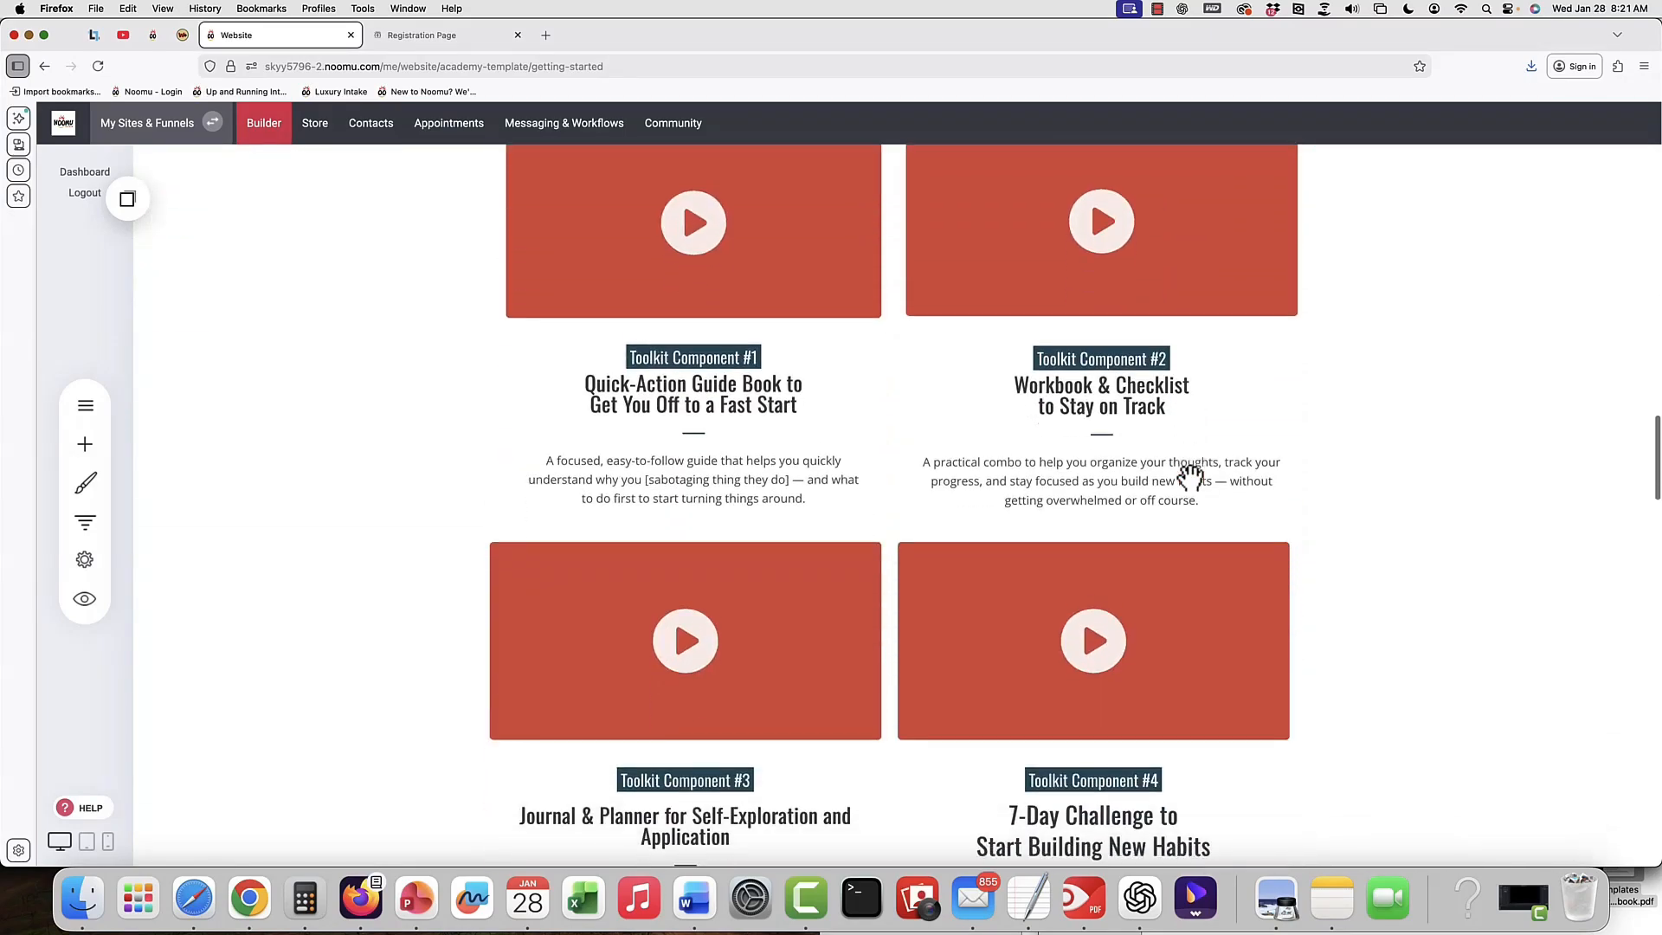
scroll(1188, 475, down, 20)
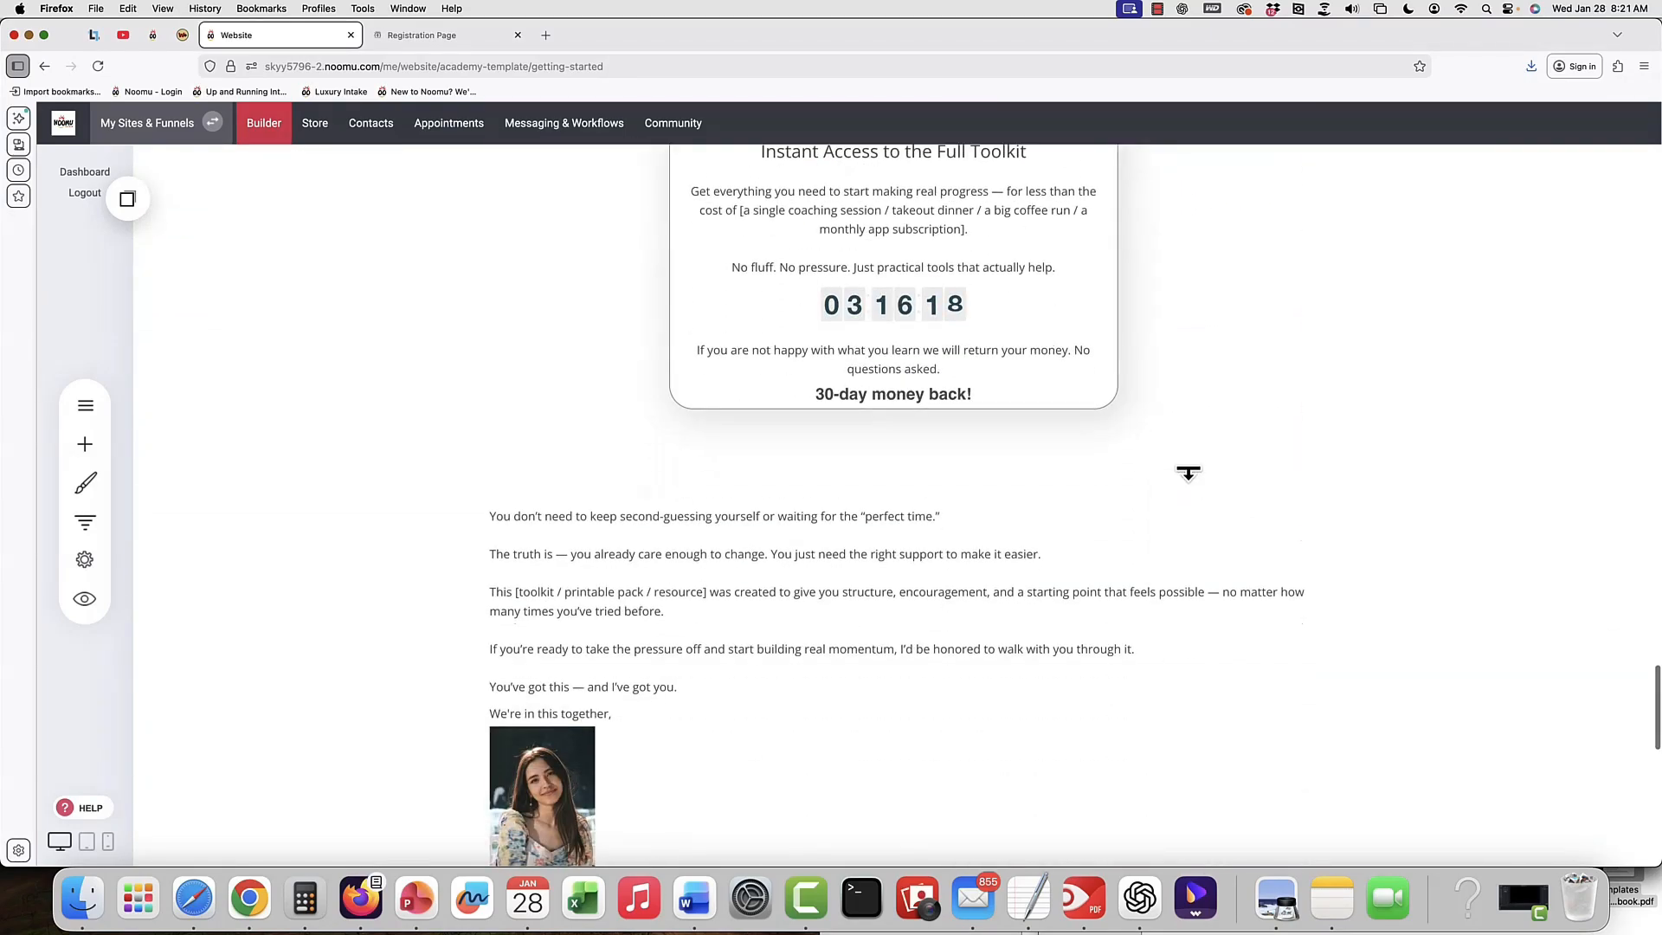
scroll(1188, 473, up, 8)
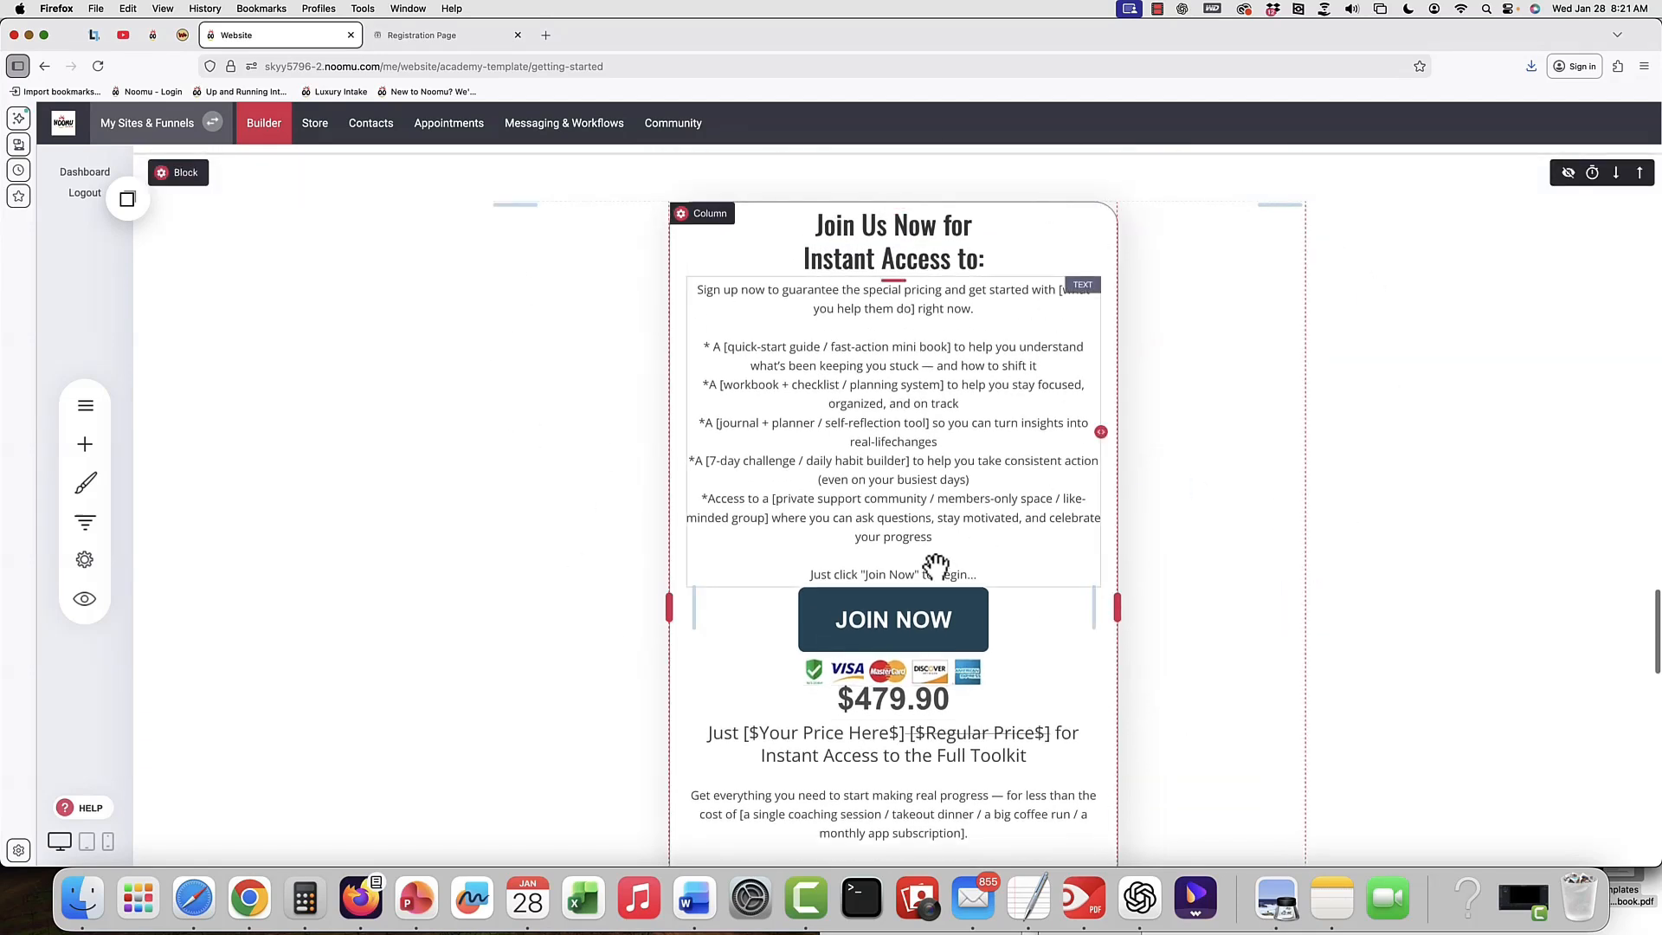
scroll(937, 566, down, 1)
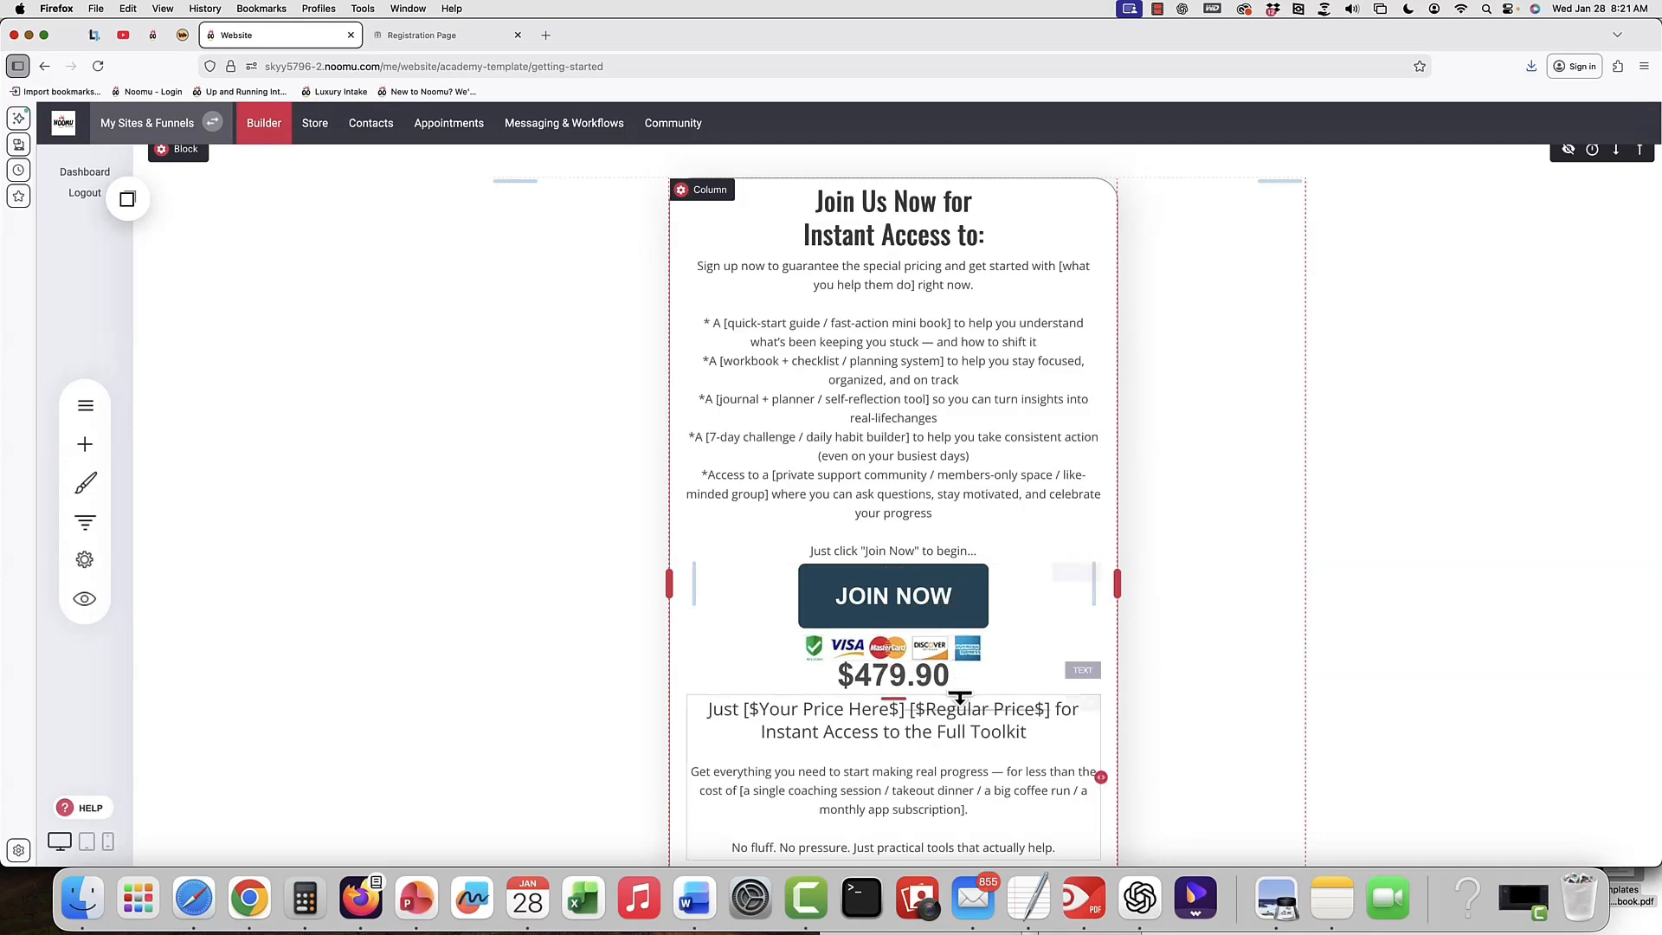
Change the text of the JOIN NOW button in the pricing box to CHOOSE YOUR OPTION.
click(932, 681)
double_click(932, 681)
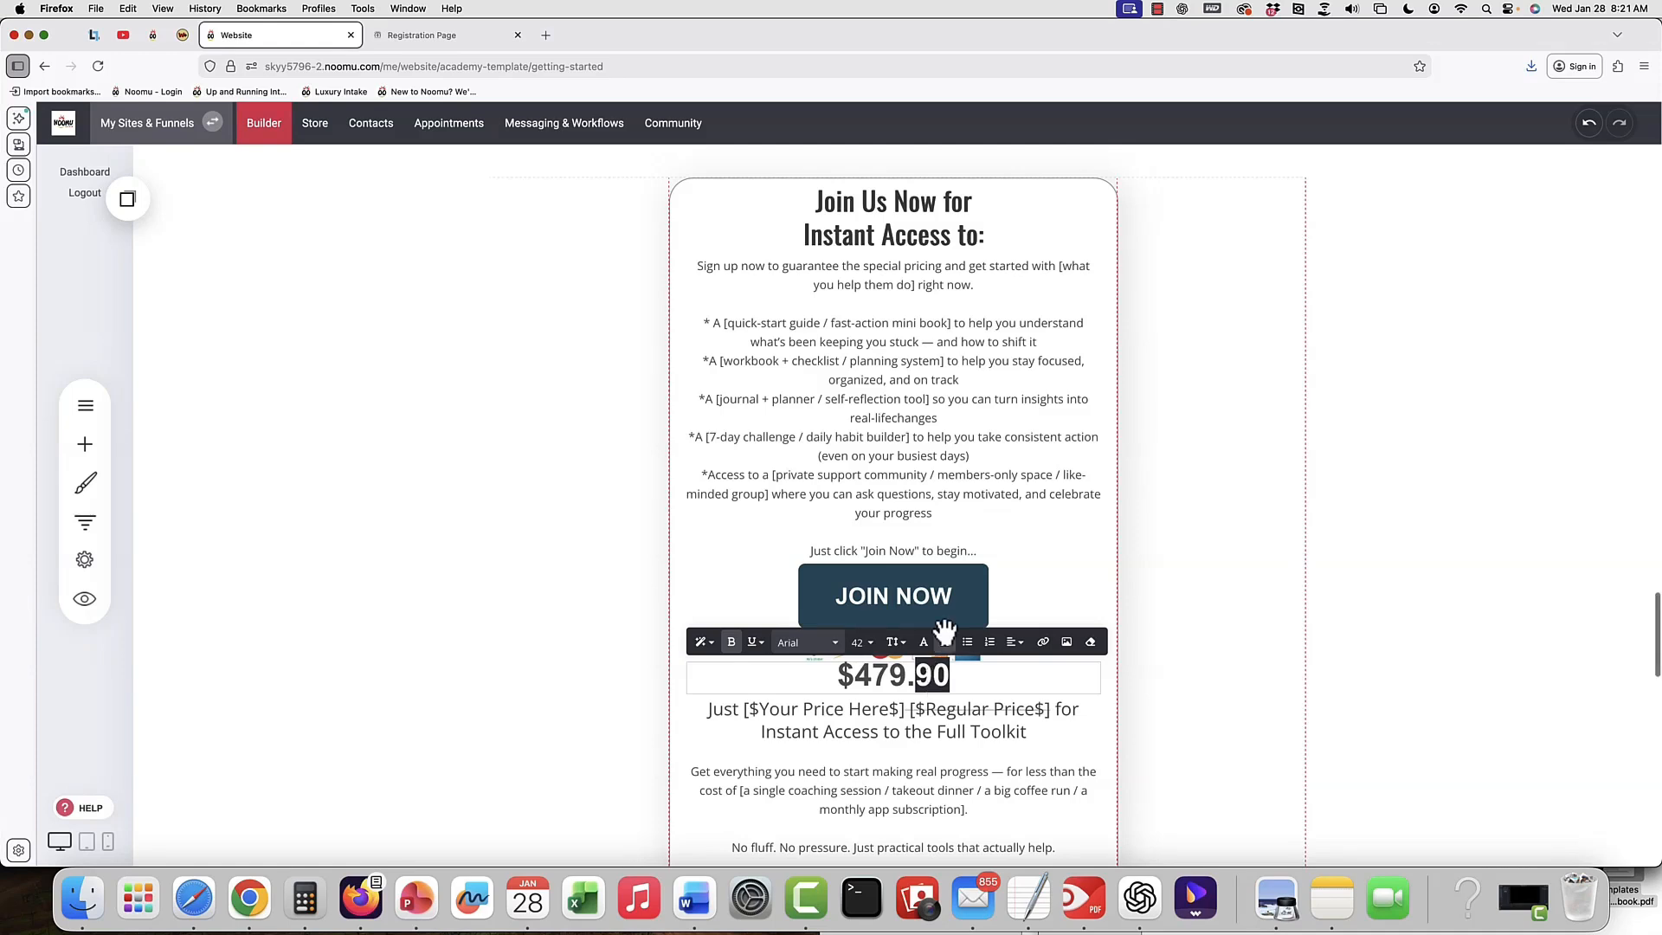
click(907, 604)
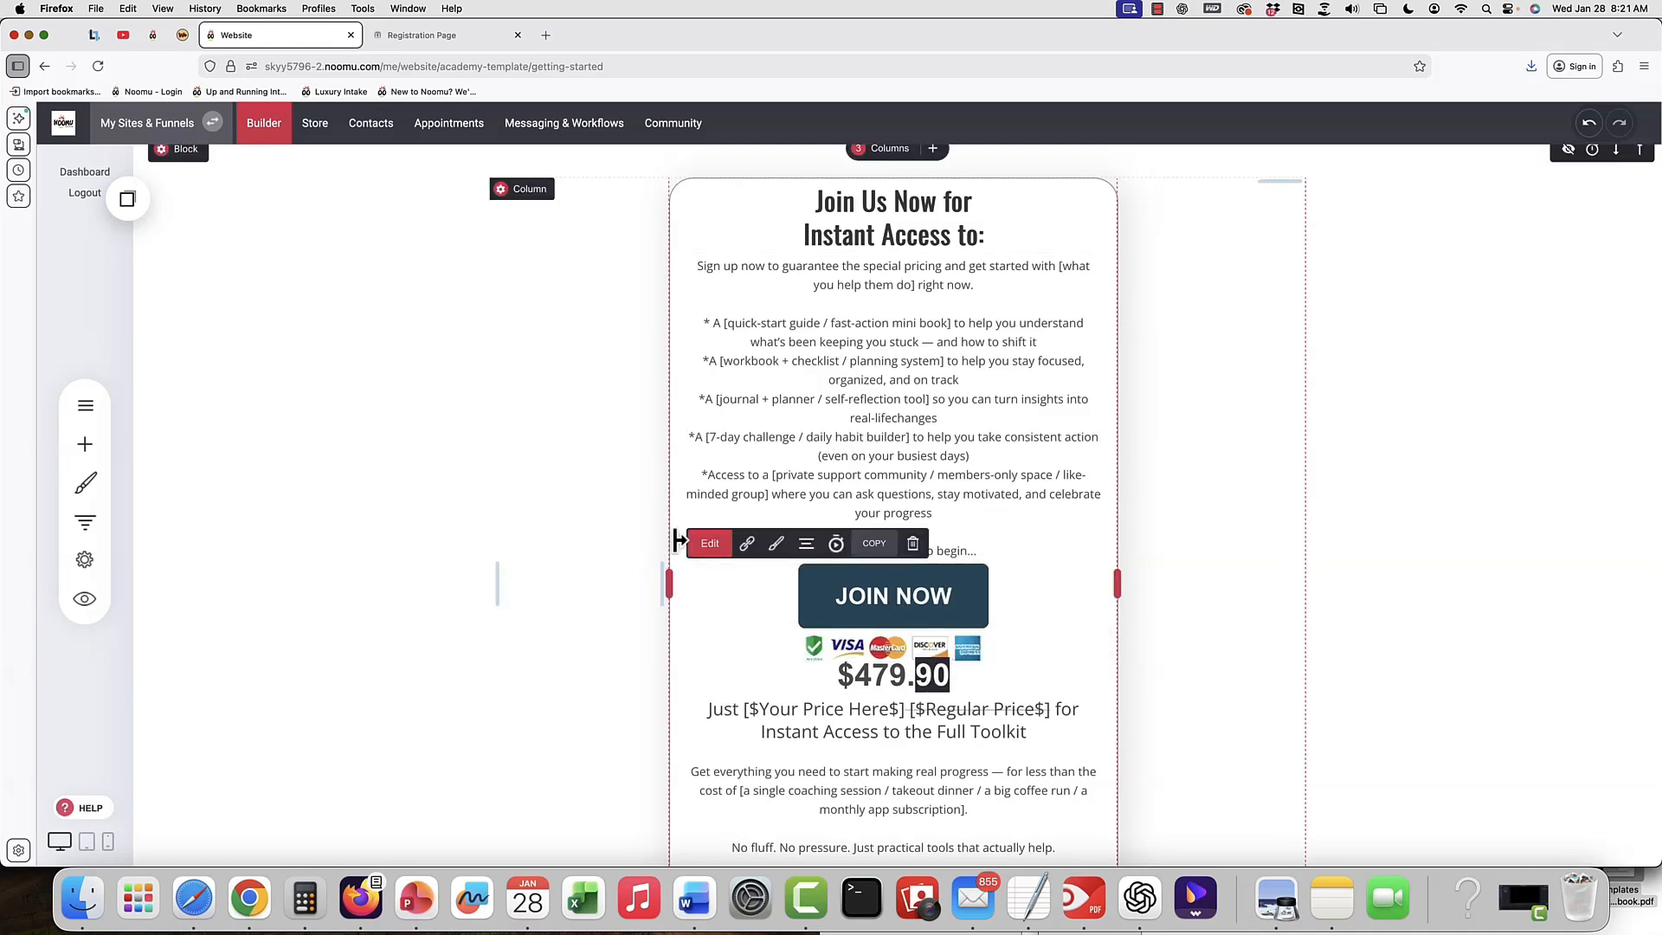
click(710, 543)
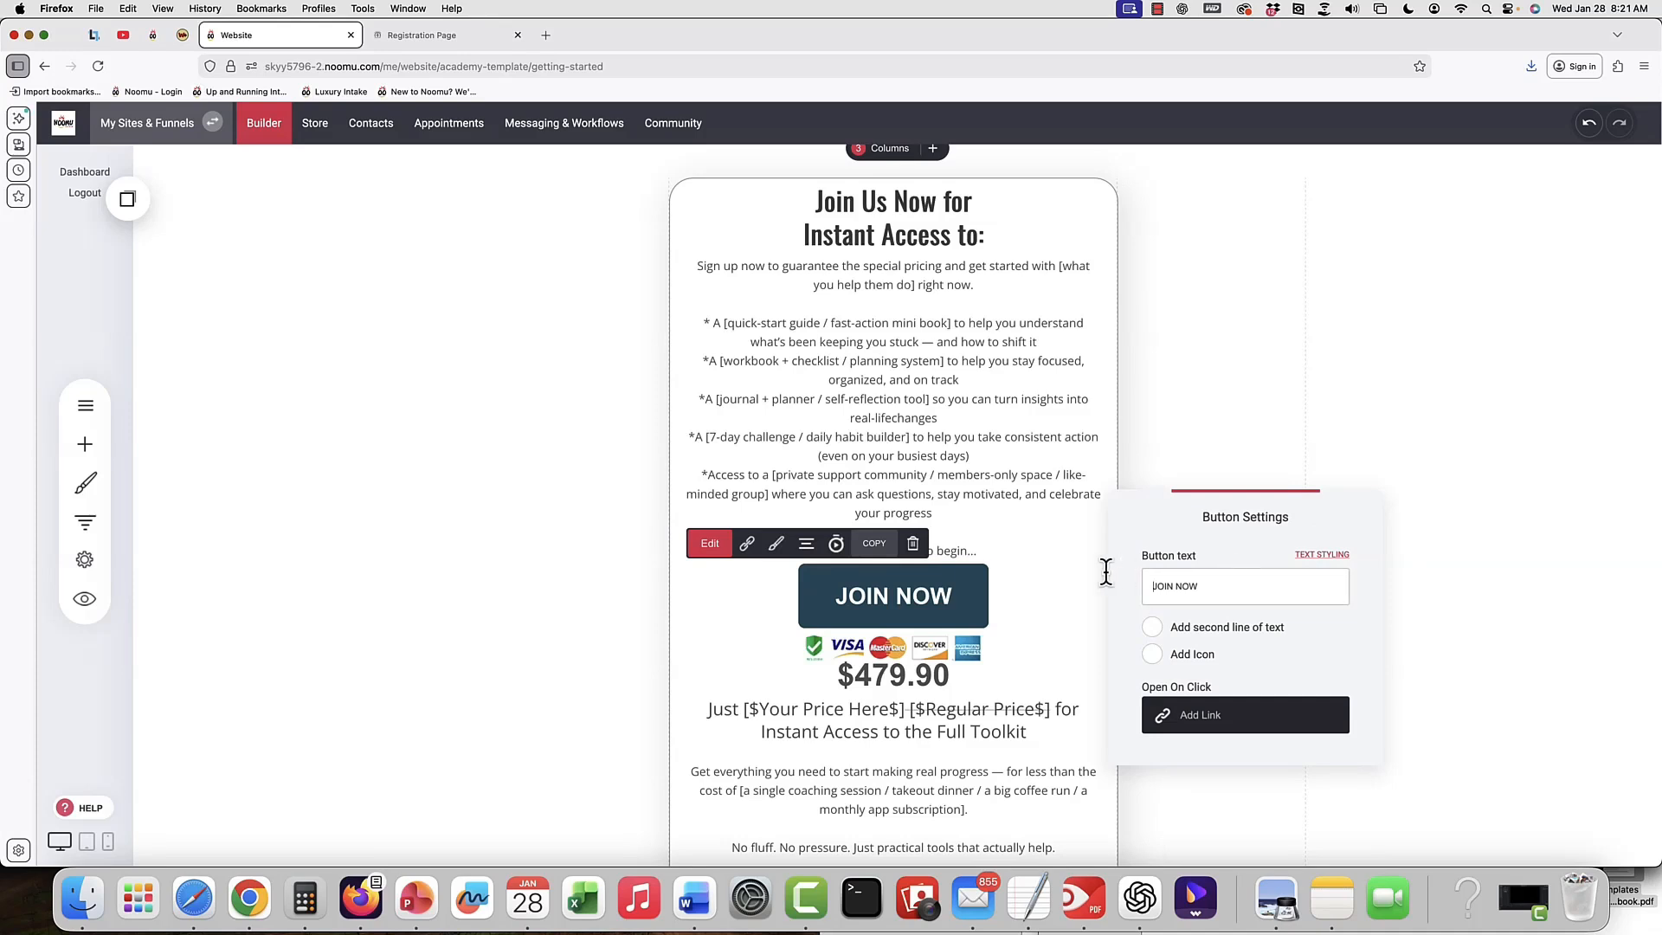
triple_click(1254, 590)
text(choose your opt)
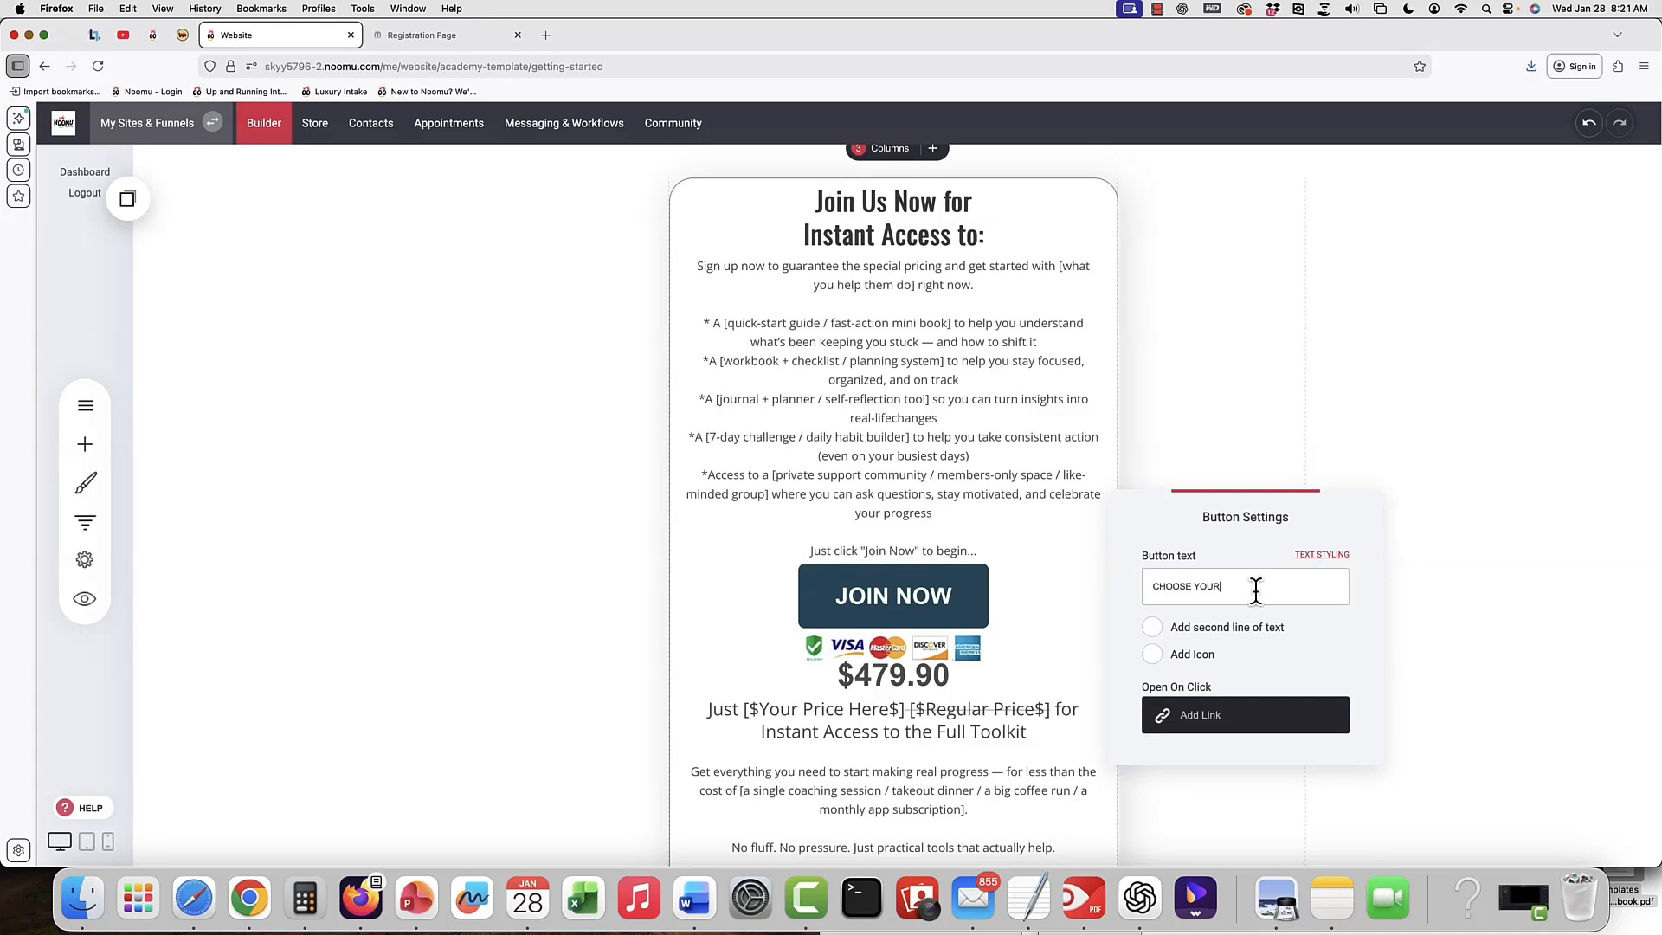
text(ion)
Link the CHOOSE YOUR OPTION button to the "Get Stared and Make a Change Today!" funnel step and save the page.
click(1233, 726)
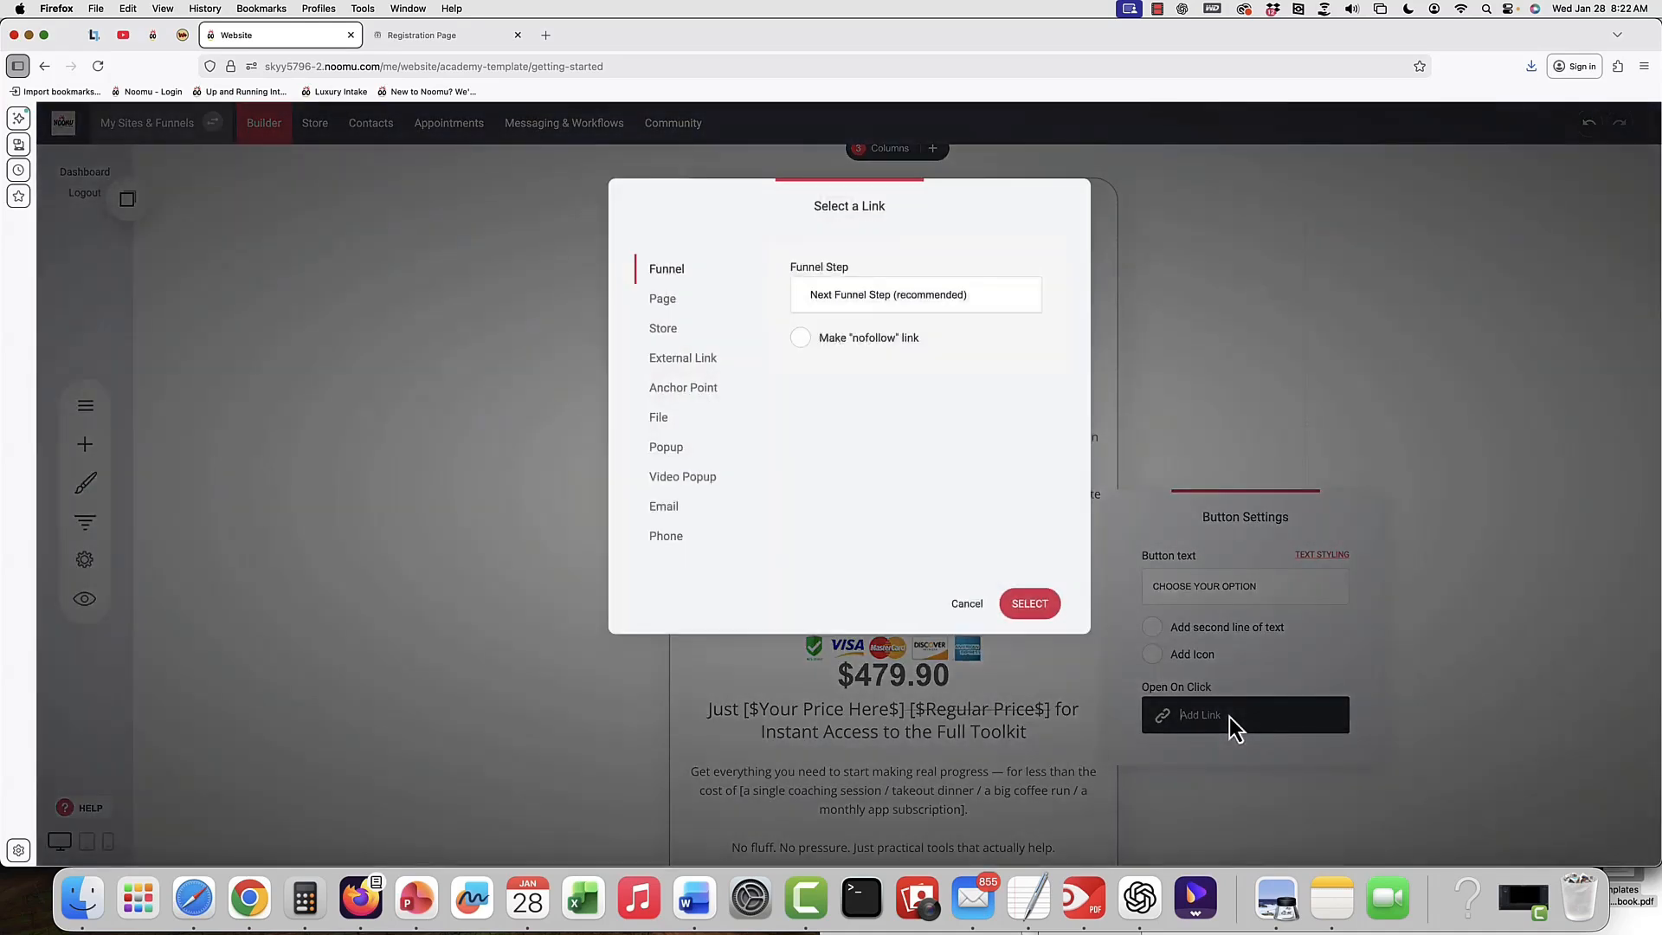
click(950, 299)
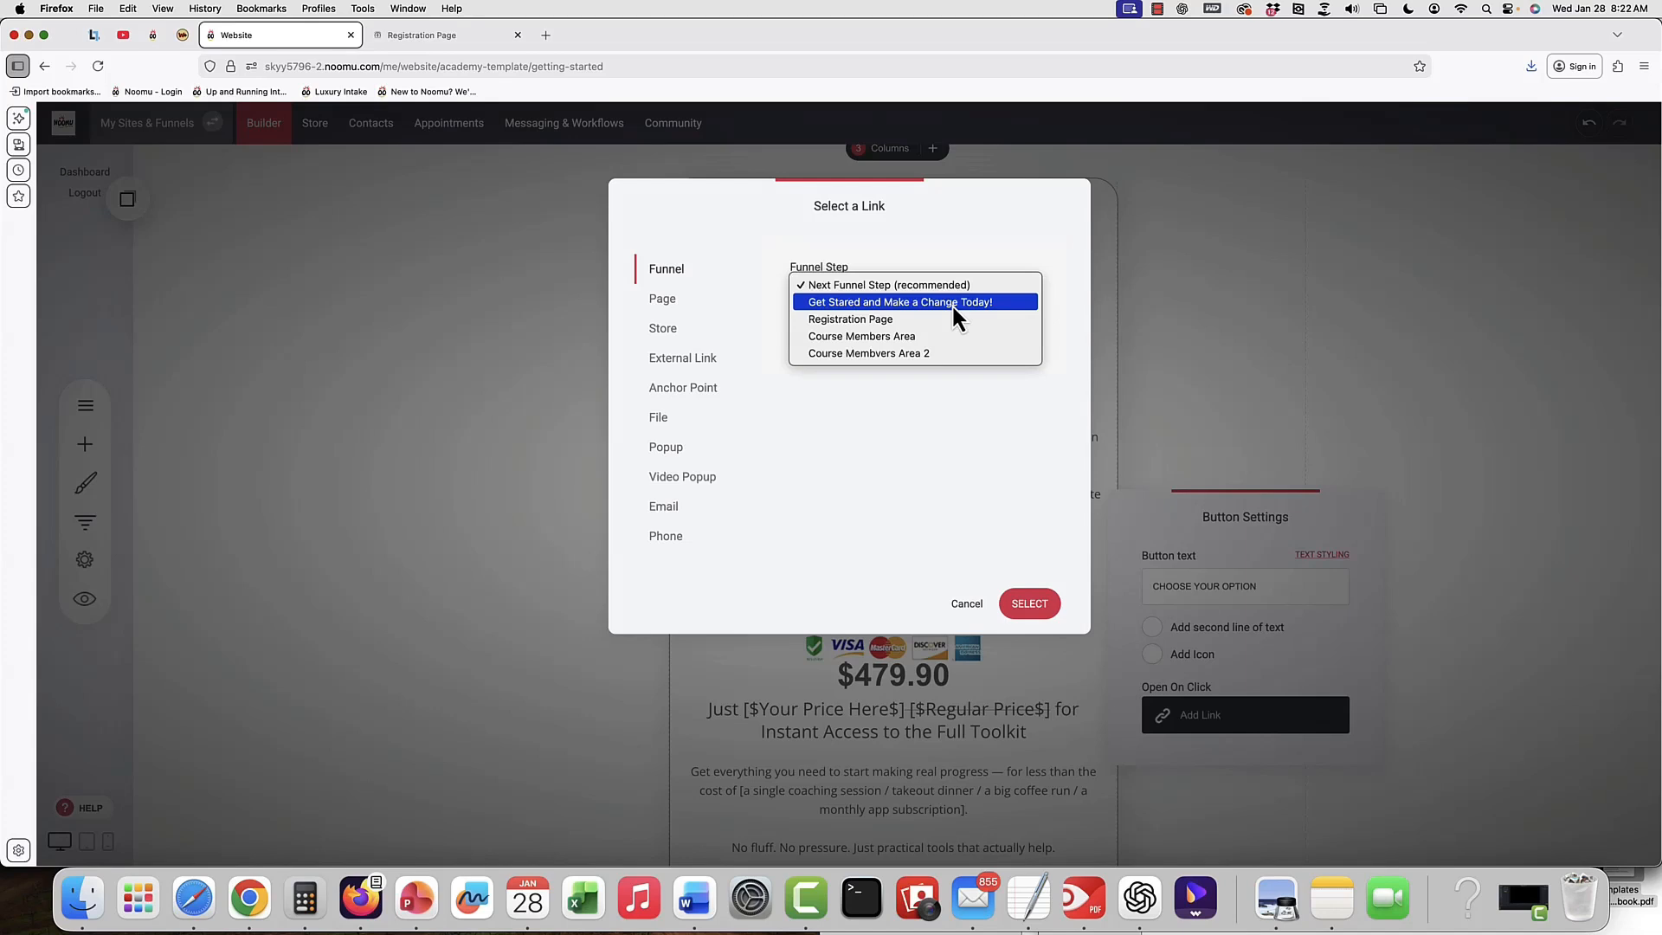
click(952, 303)
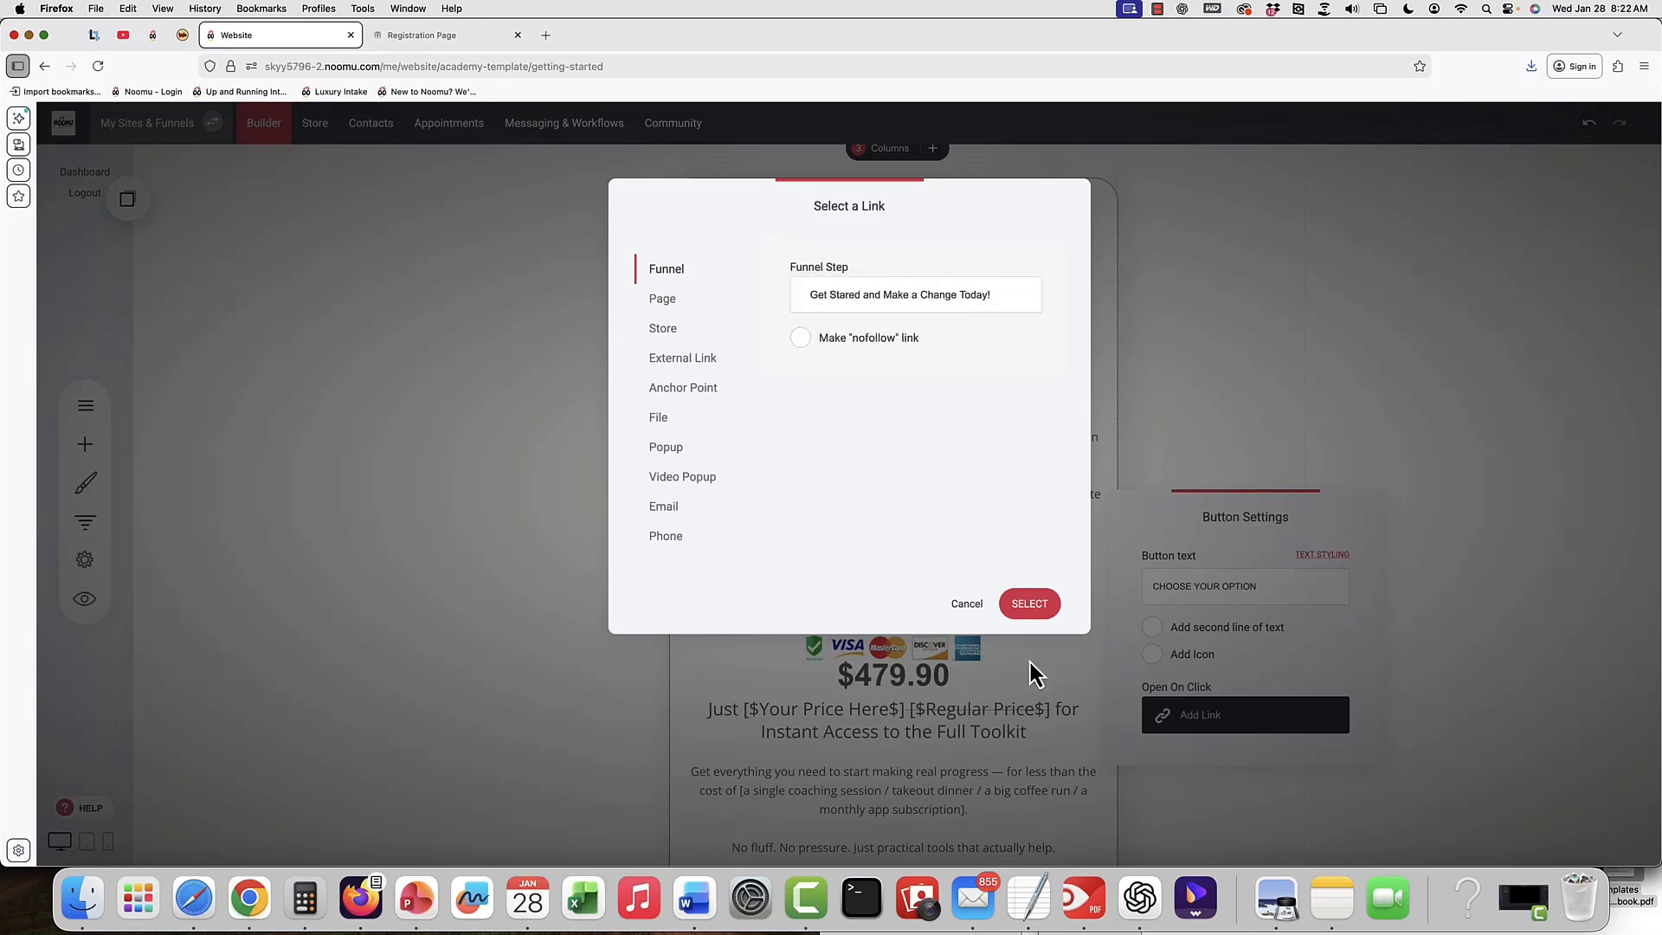
click(1025, 606)
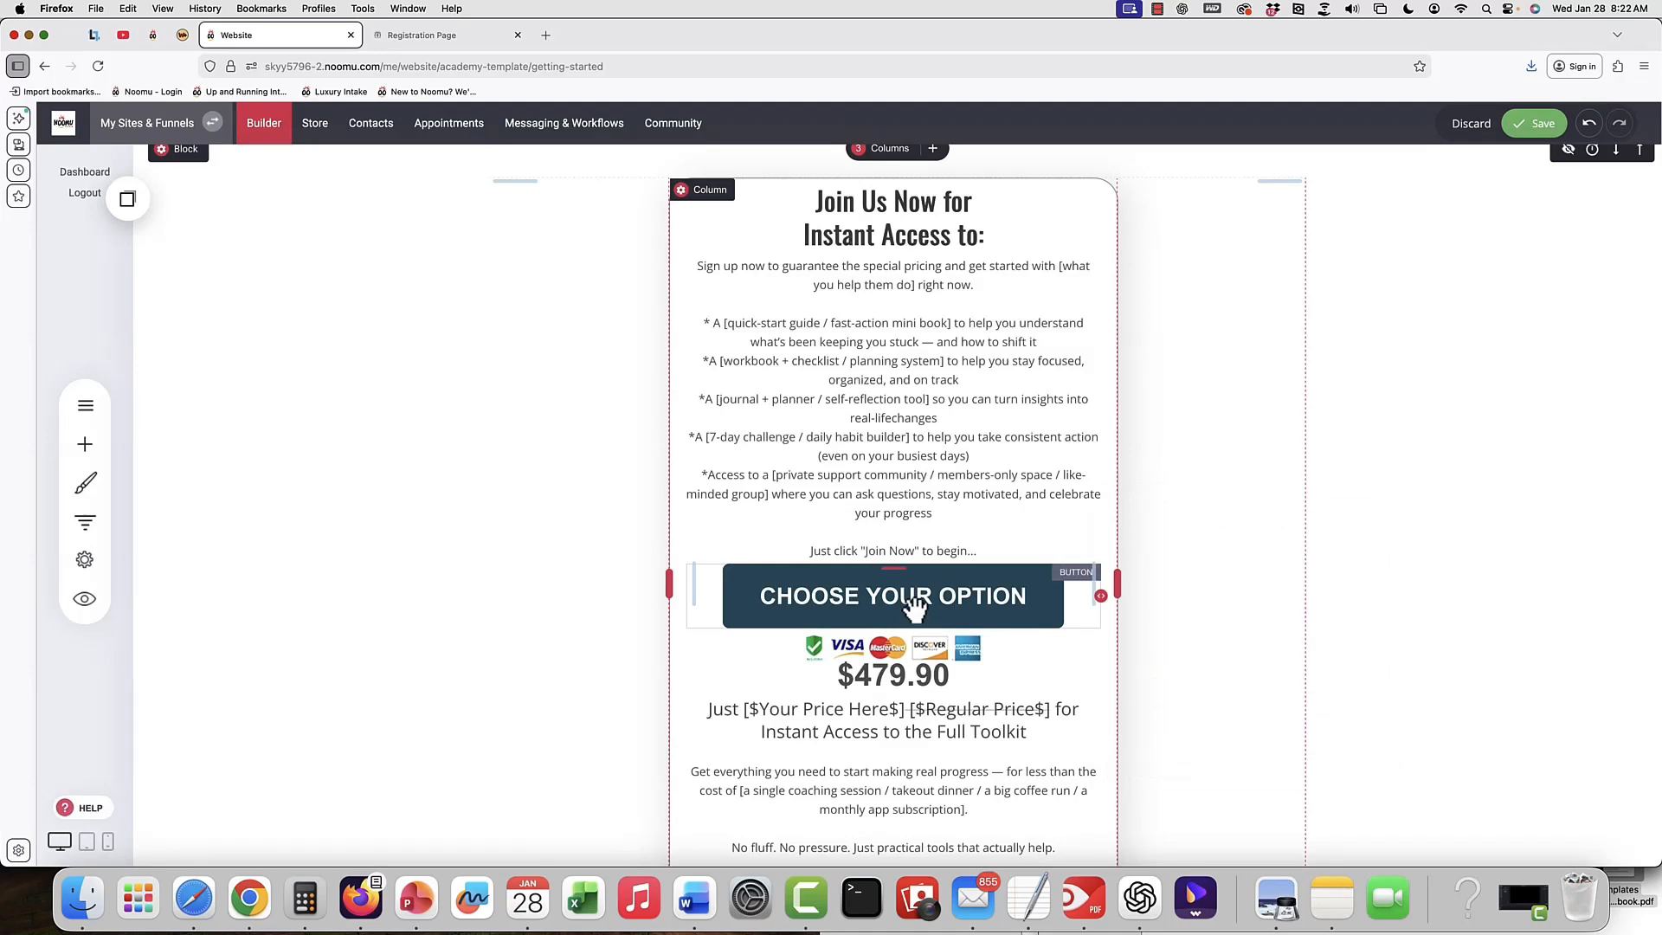
click(1538, 130)
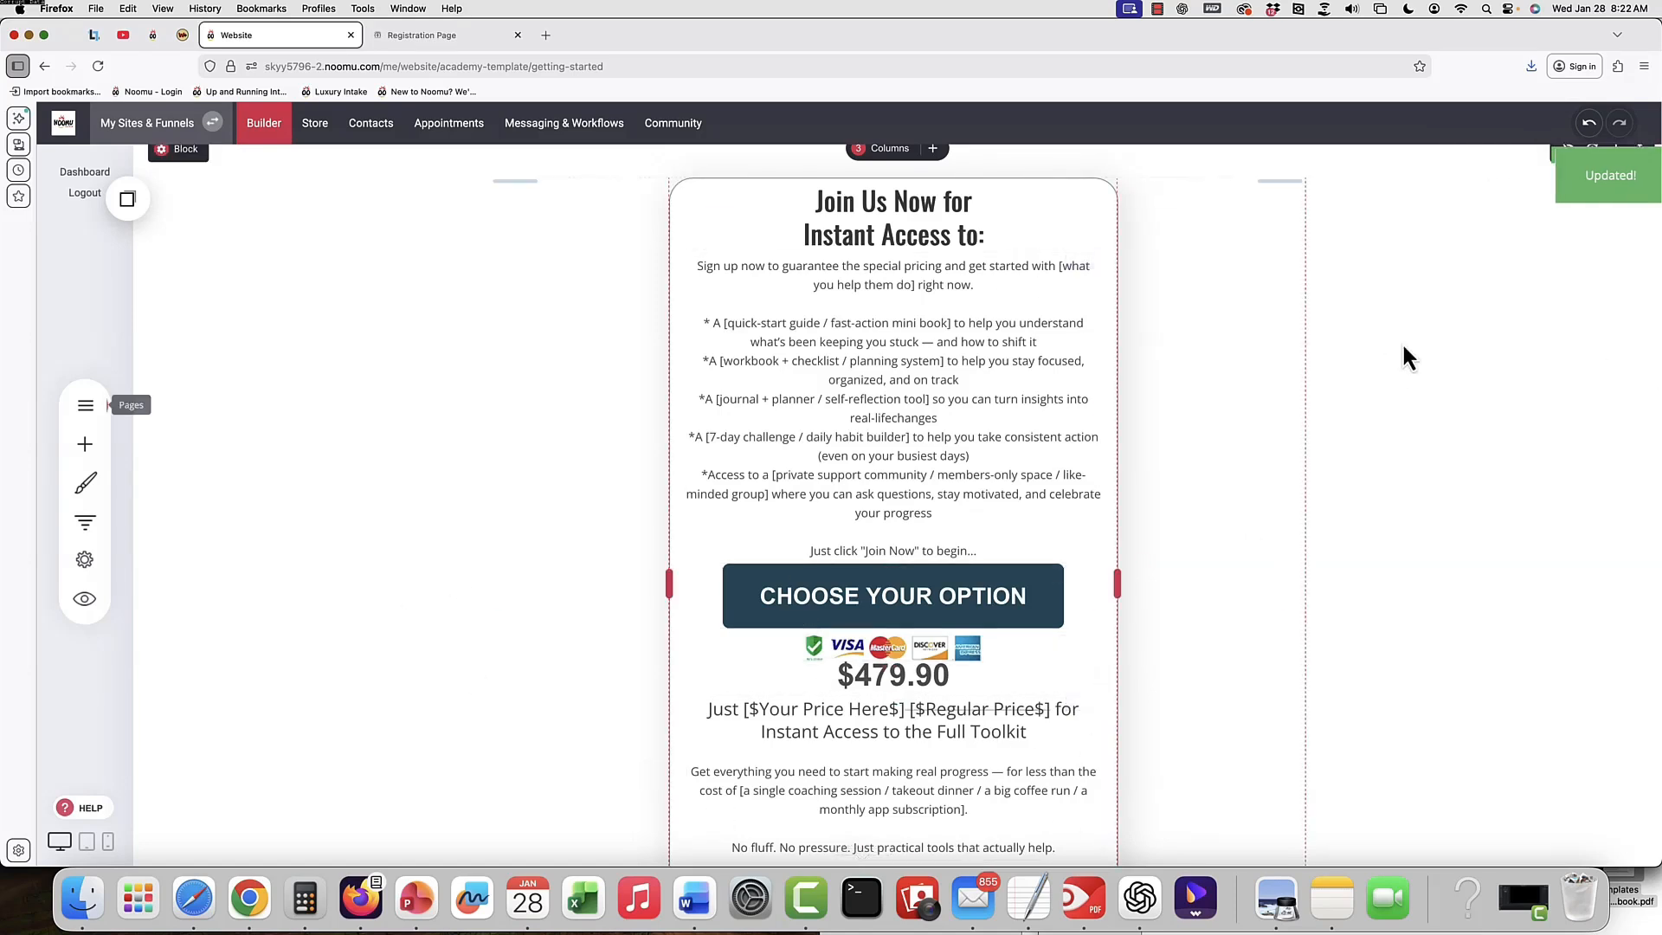
Open the Registration Page of the Transformation Journey funnel for editing.
click(95, 413)
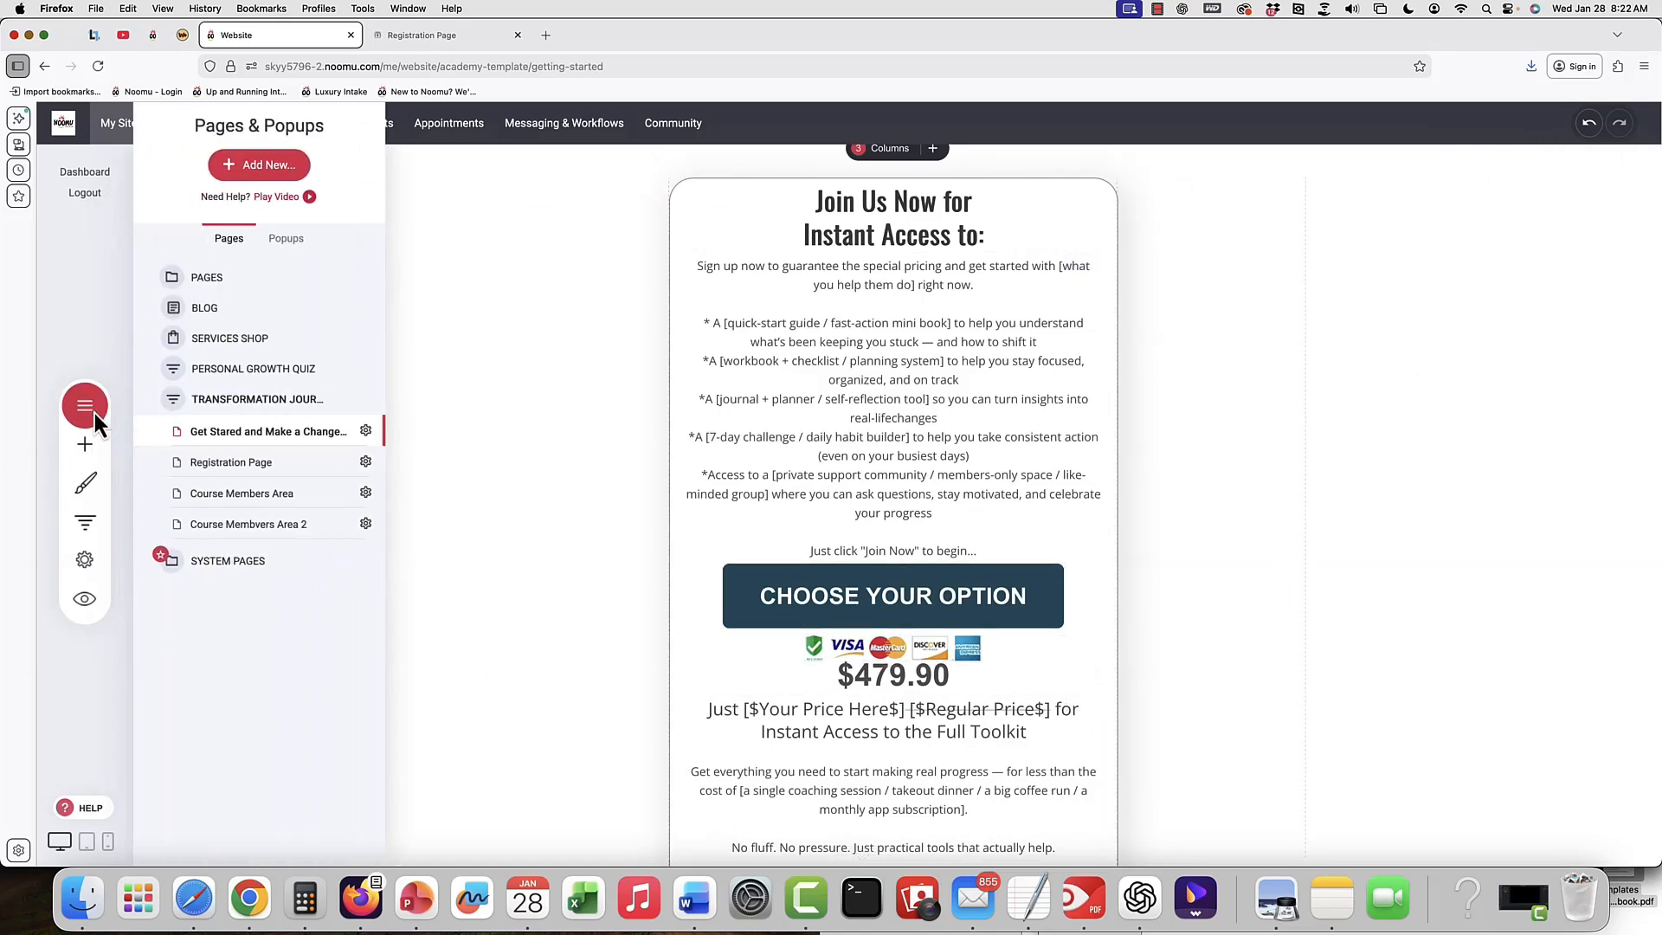
click(269, 464)
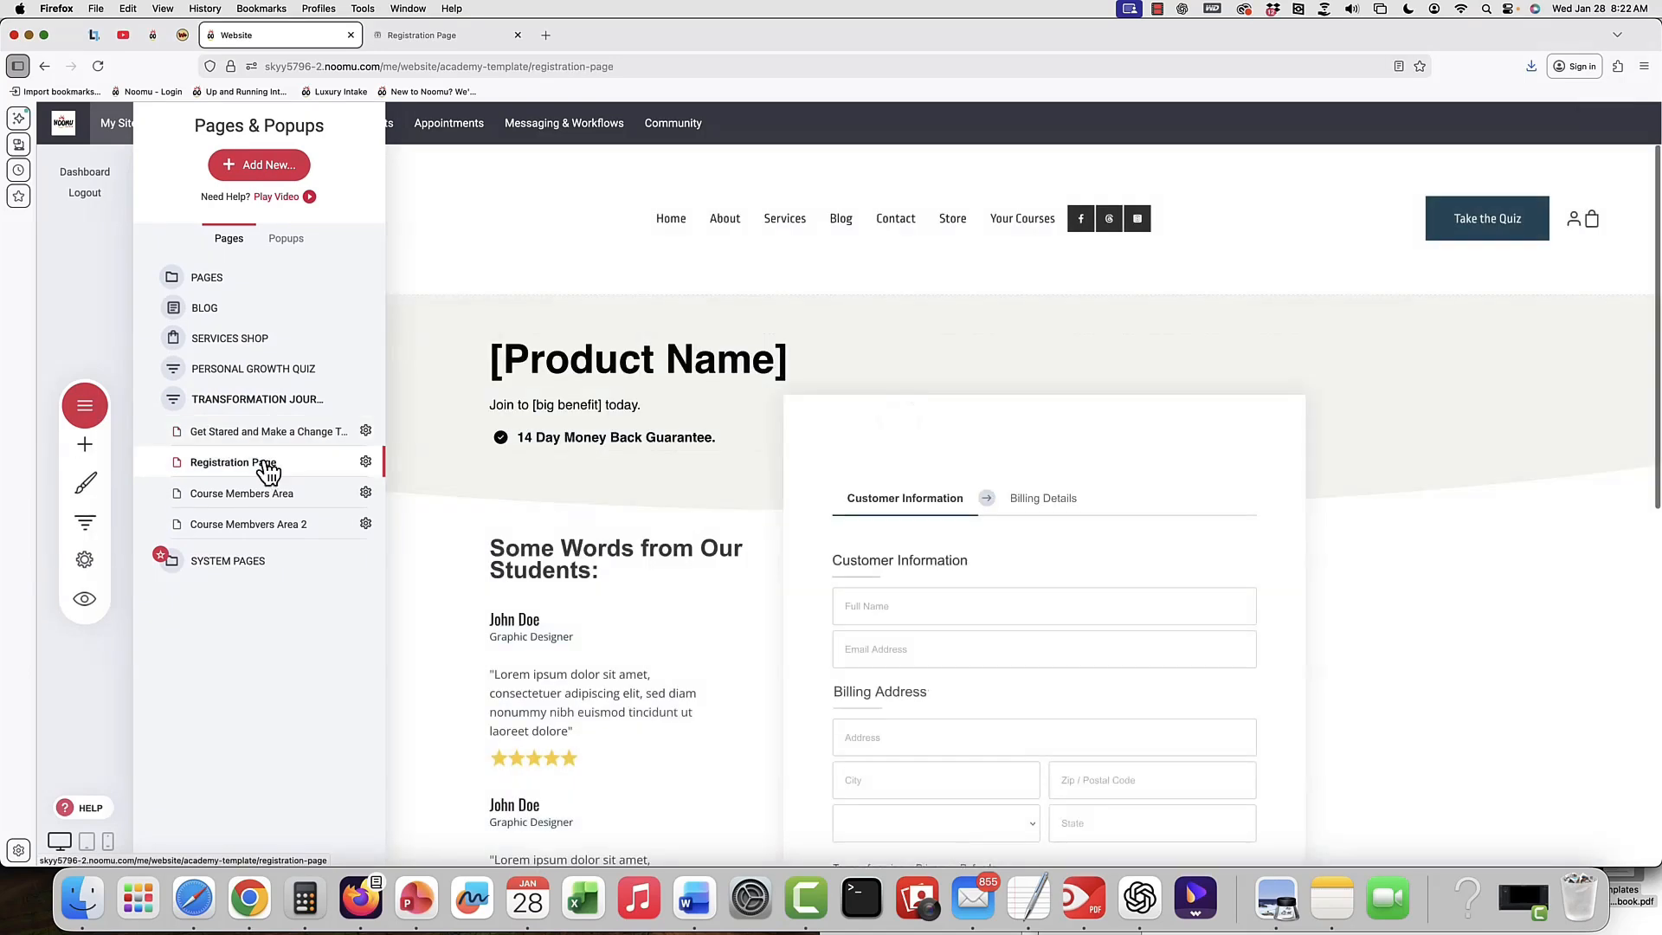
Check the page info and SEO info of the "Get Stared and Make a Change Today!" page, leaving without saving.
click(365, 430)
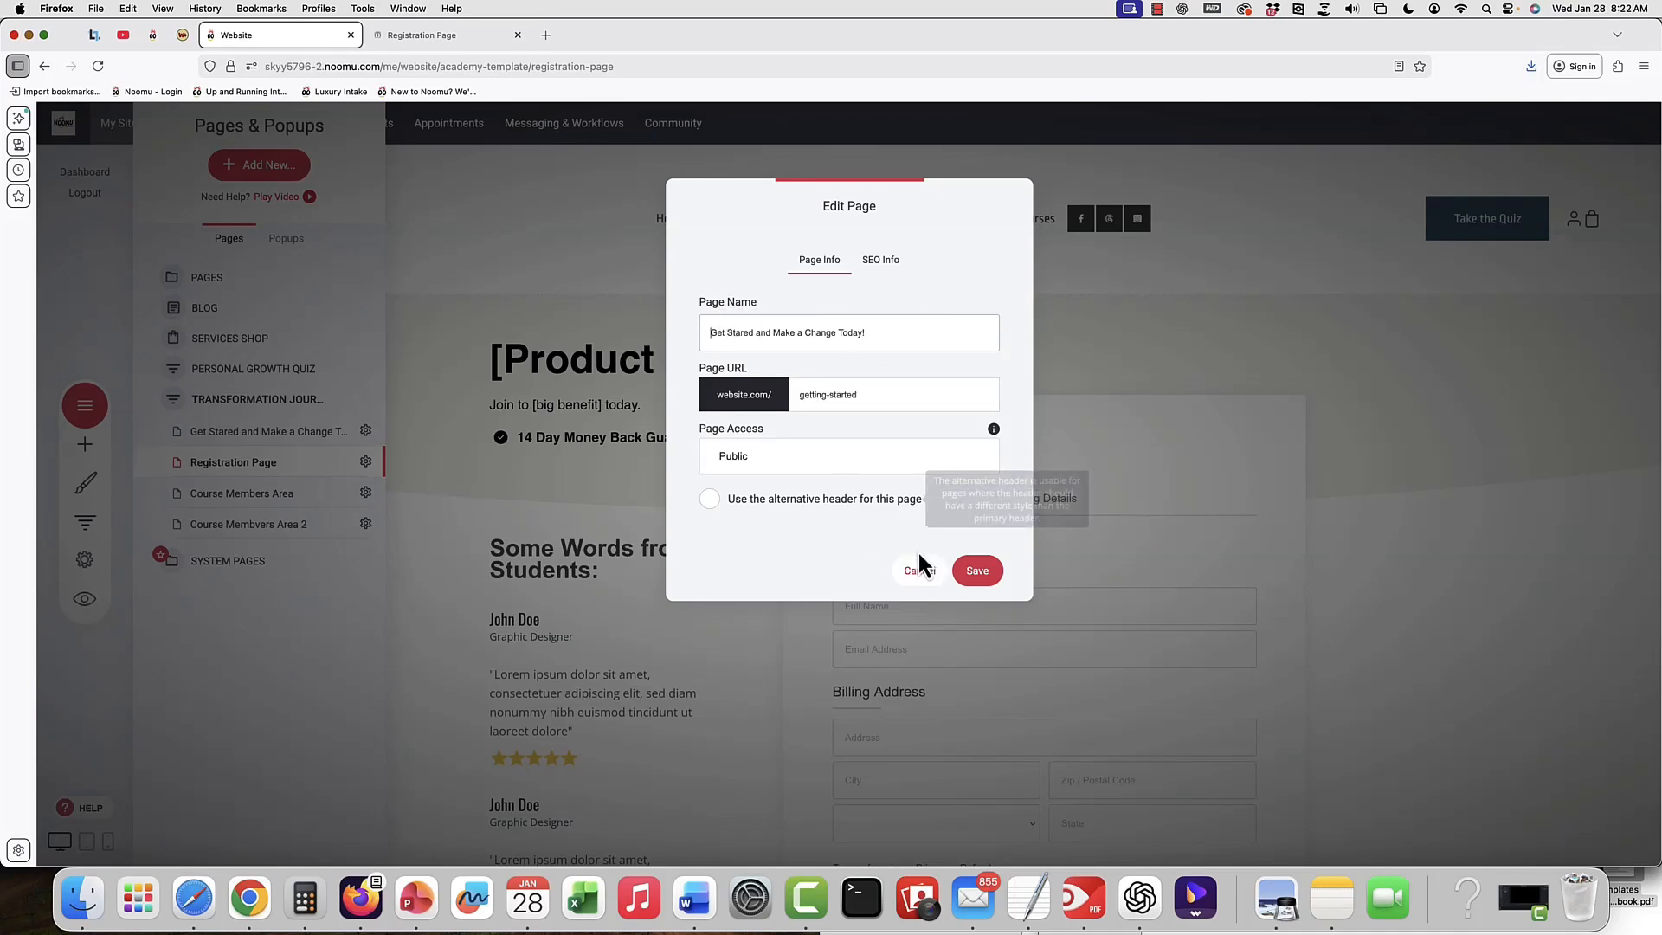
click(883, 263)
click(818, 262)
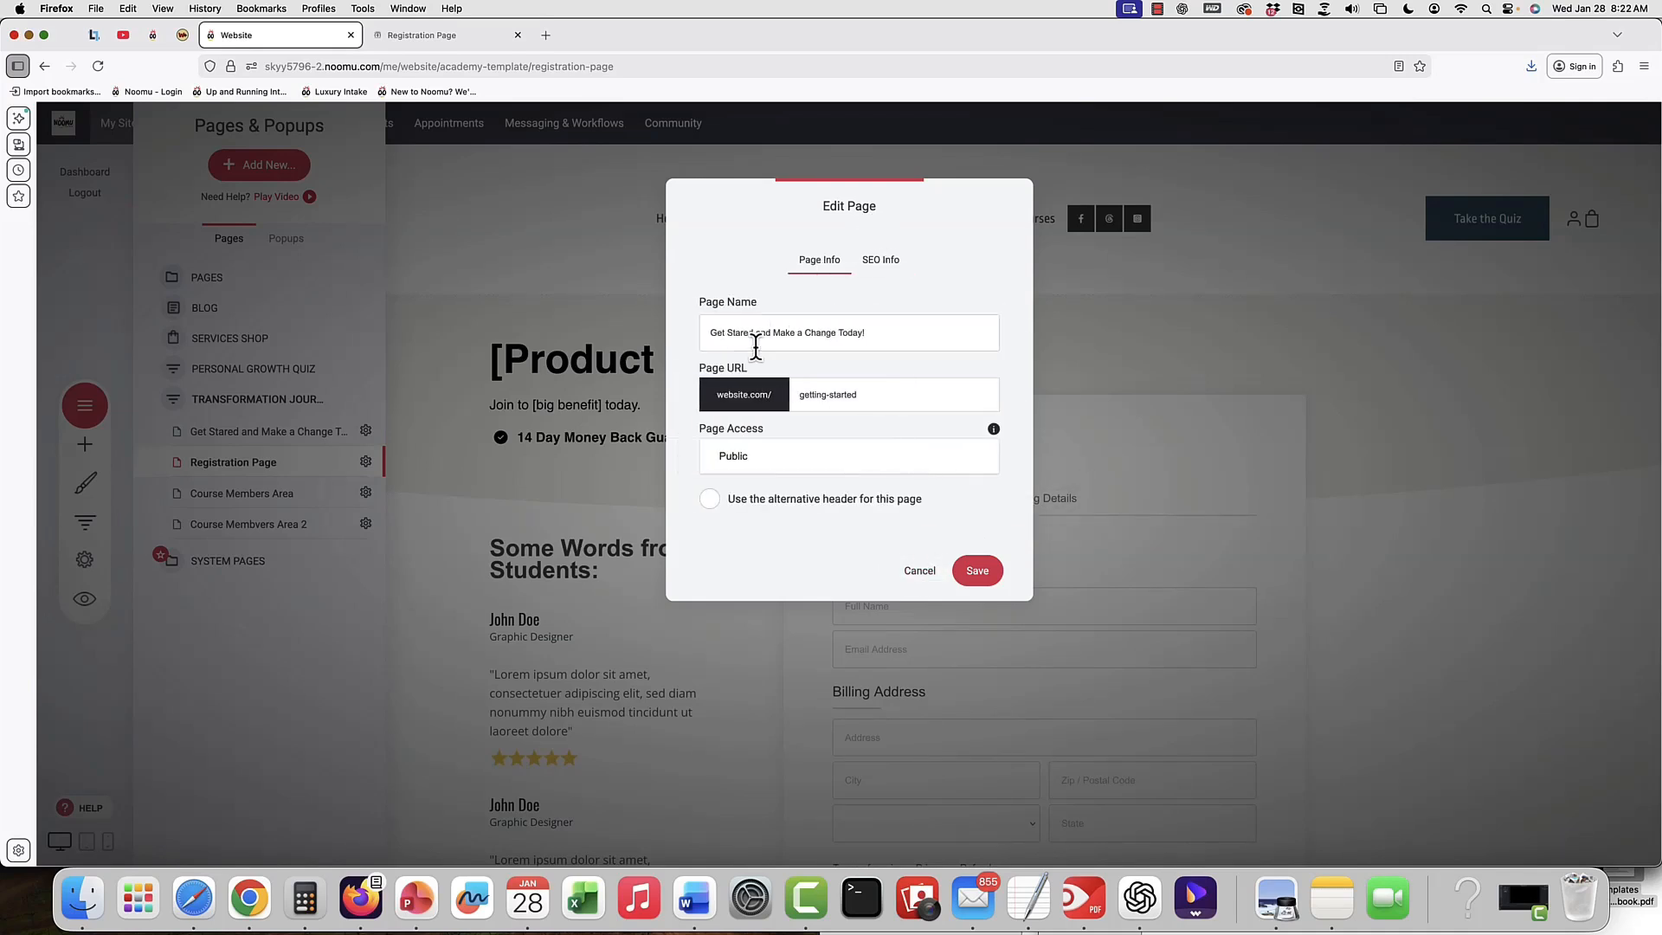
click(883, 262)
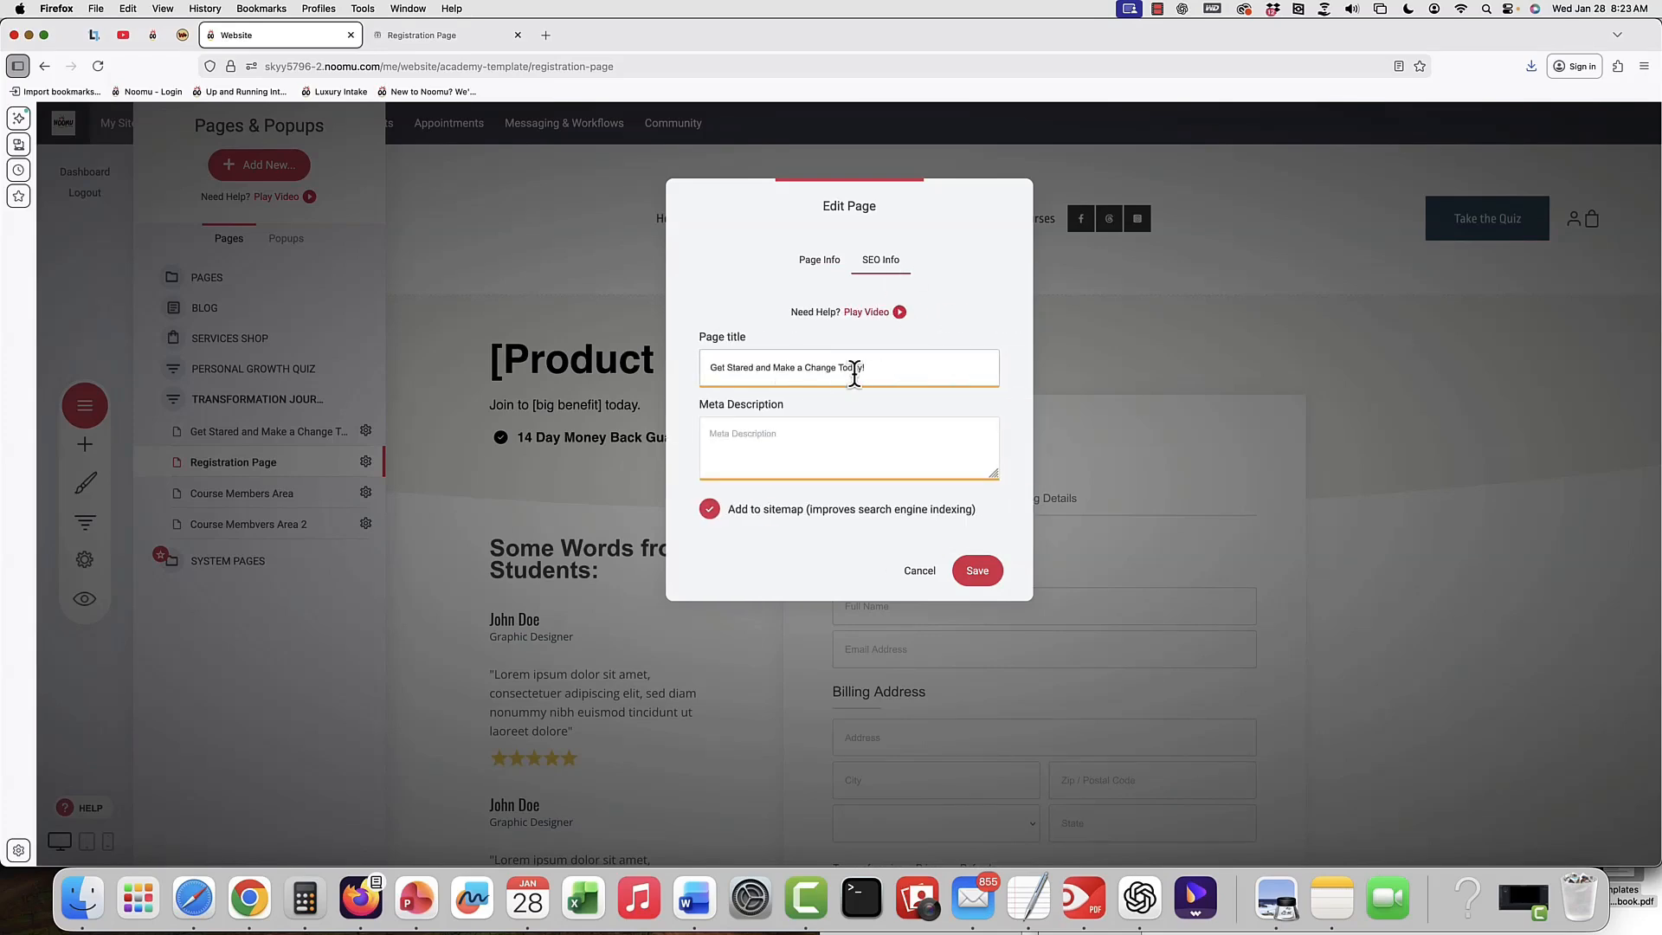
click(917, 572)
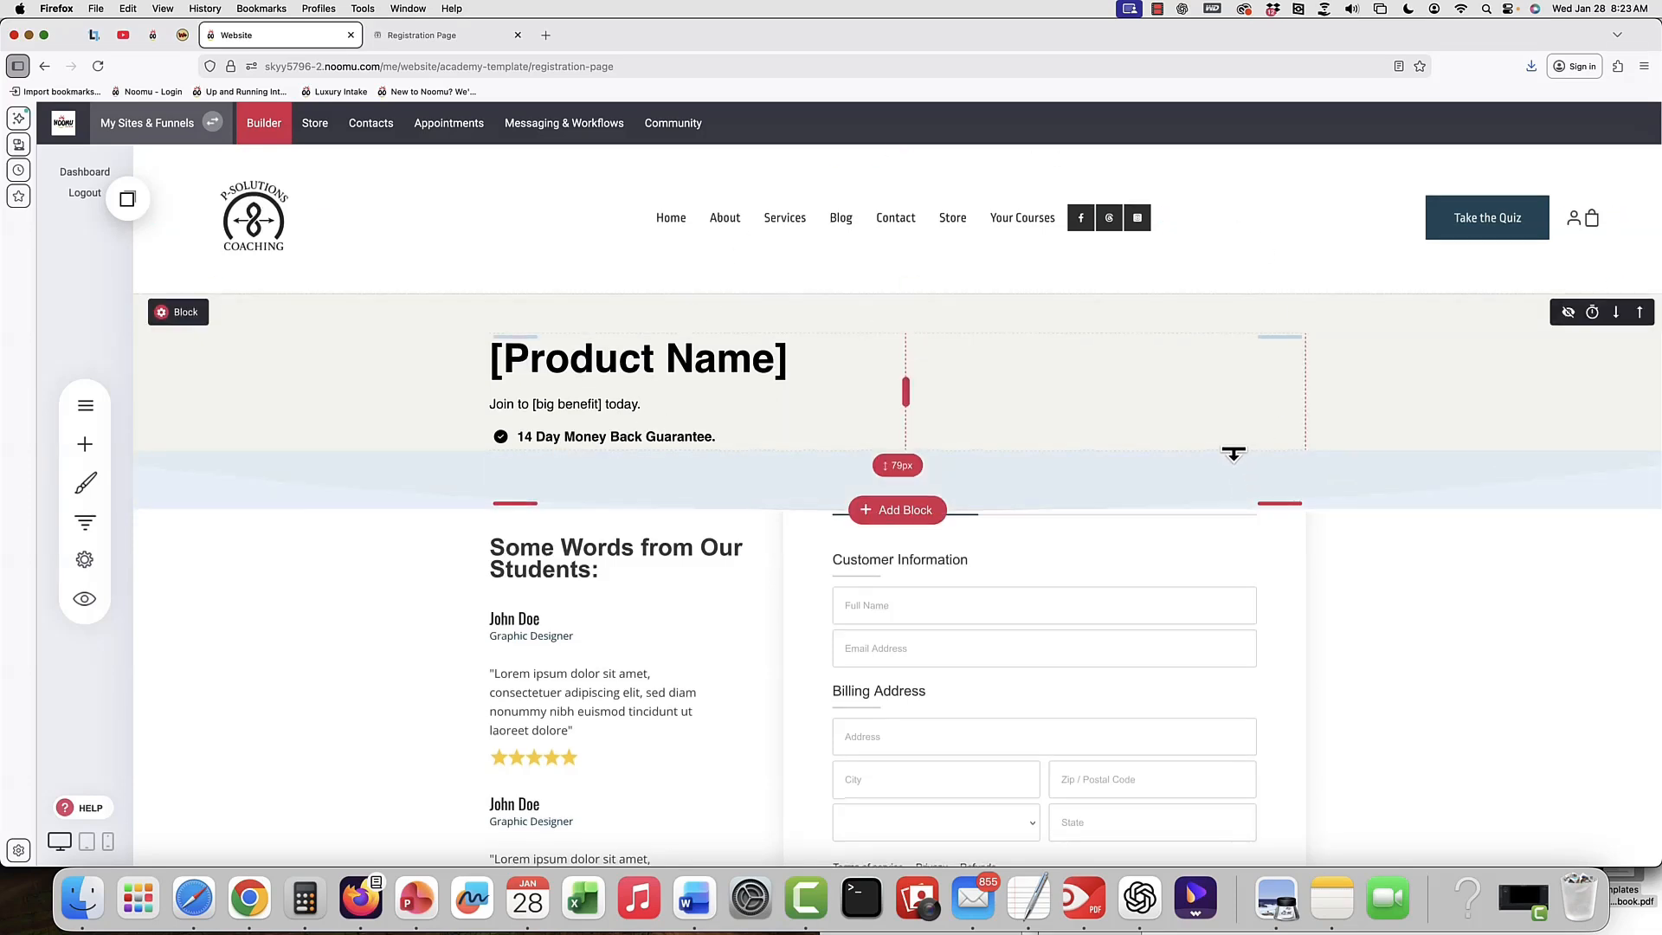
Add the Transformation Journey product and its Payment Plan version as the main products of the checkout form.
scroll(1234, 454, down, 5)
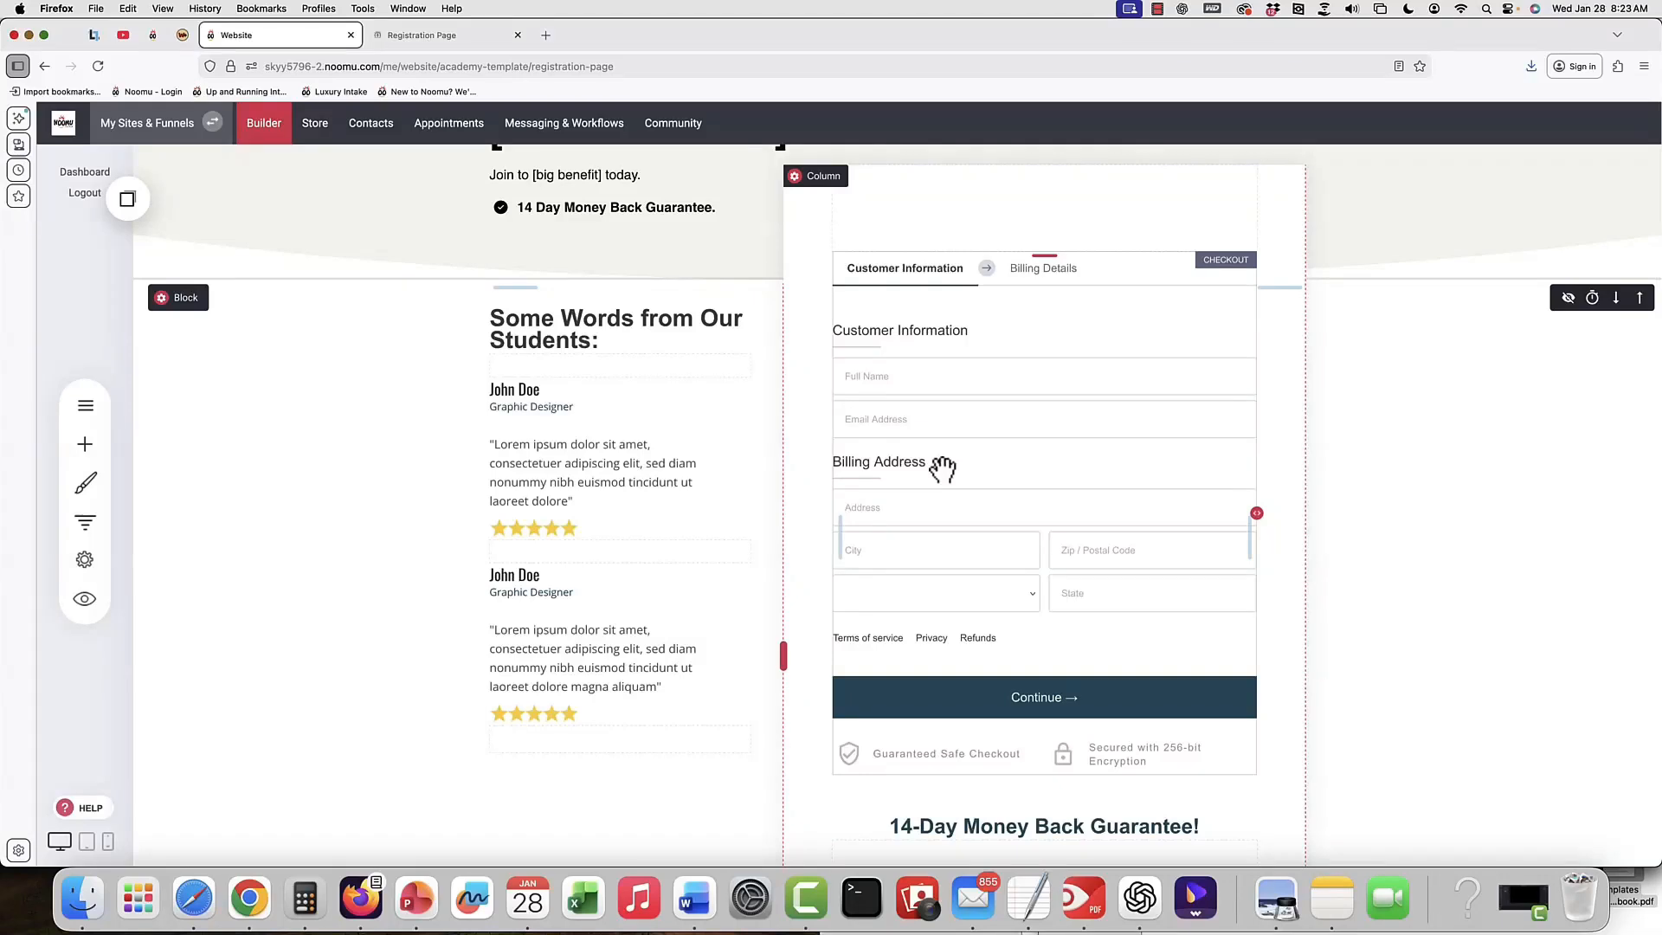
scroll(942, 468, down, 1)
click(942, 468)
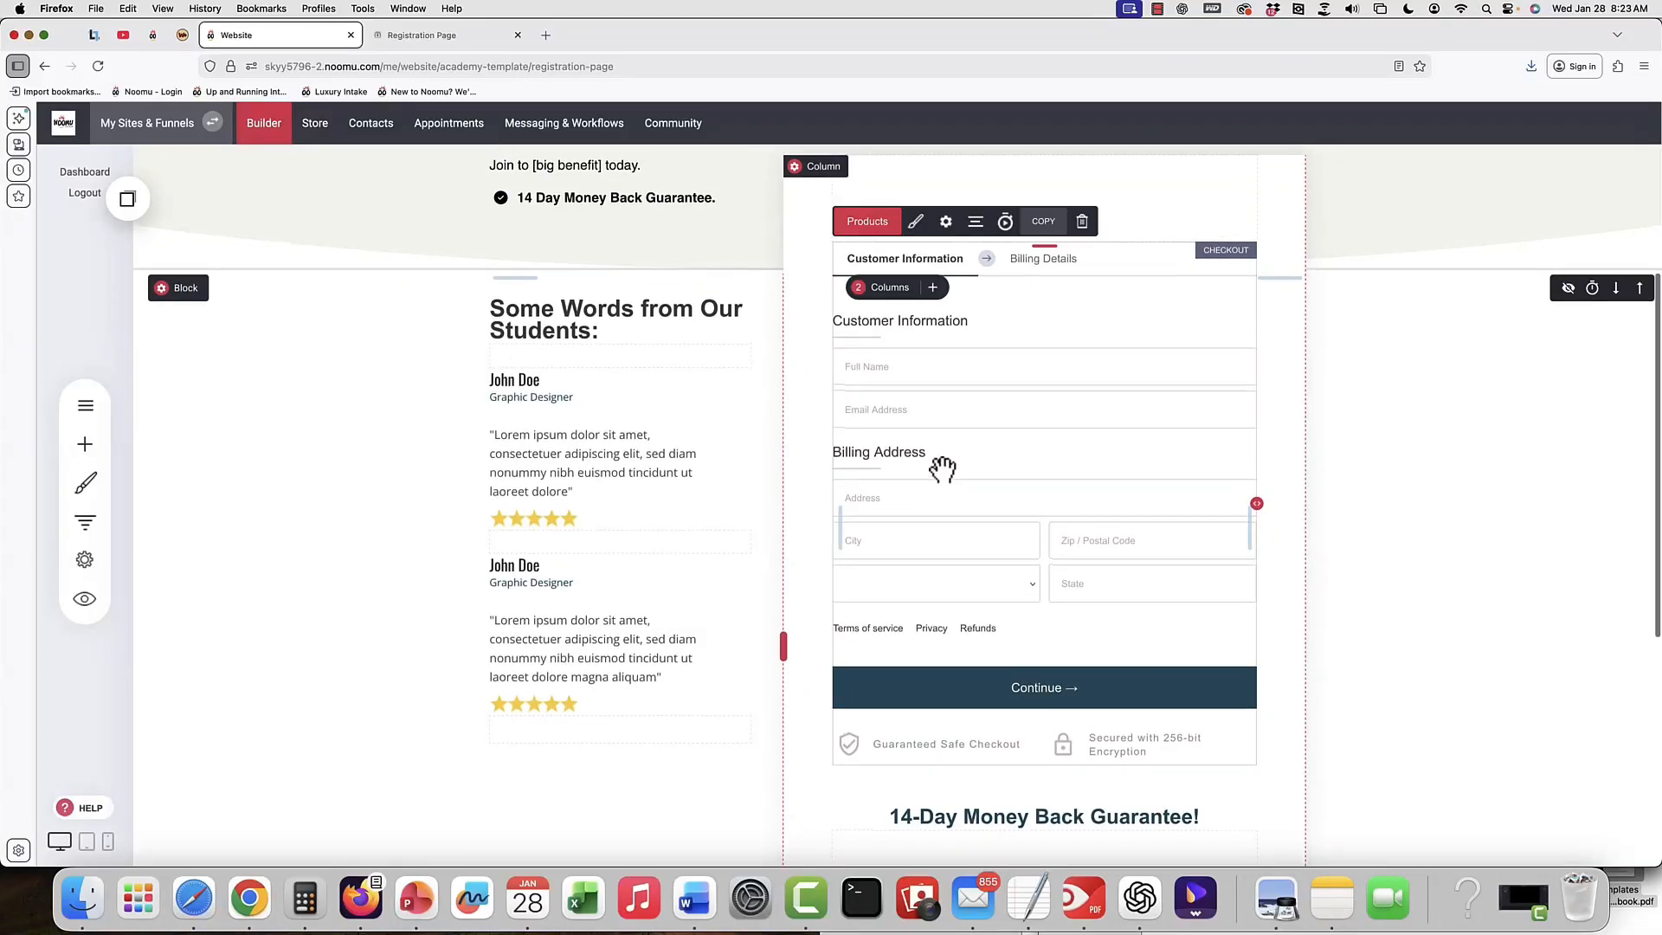
click(865, 222)
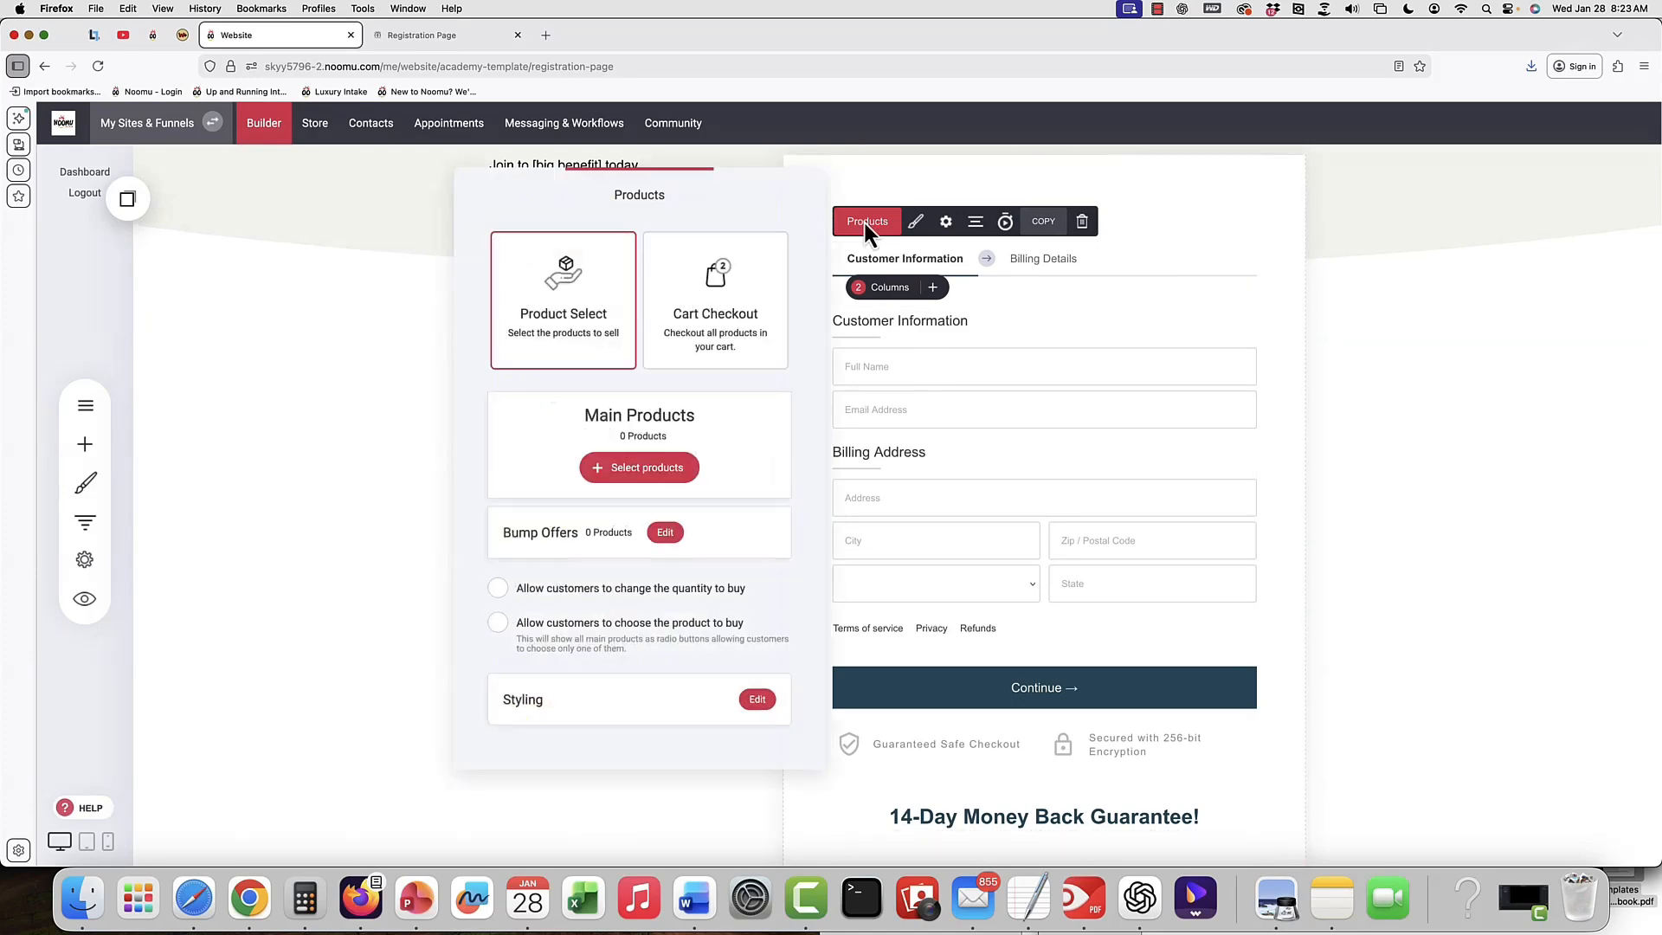
click(663, 467)
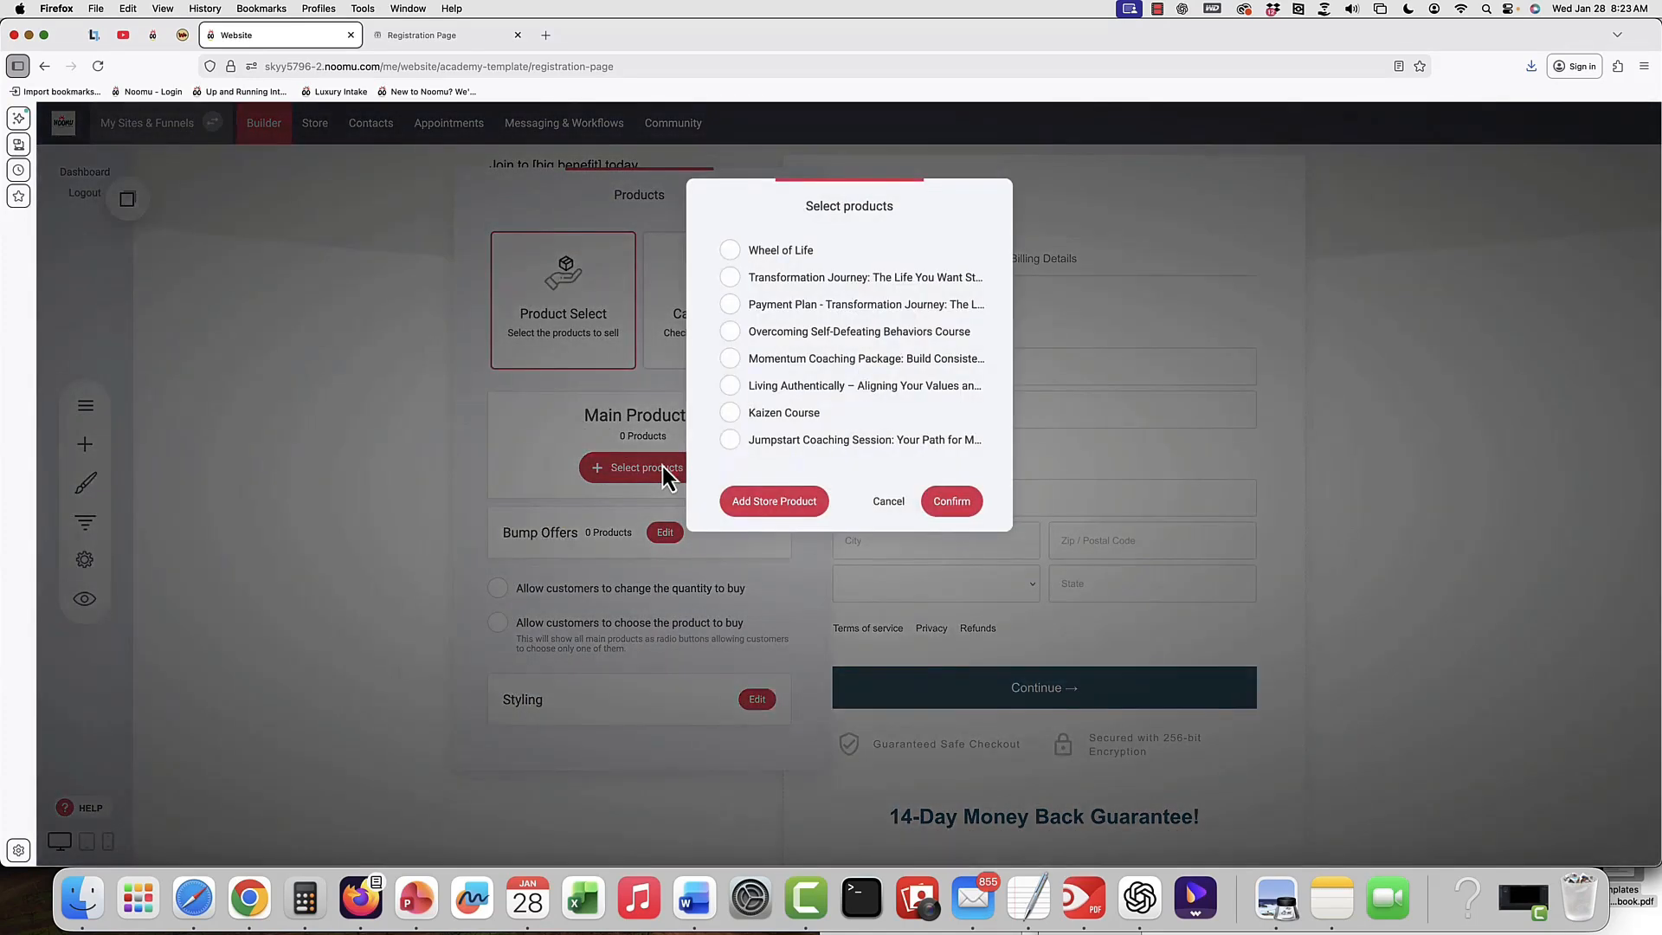
click(729, 277)
click(735, 304)
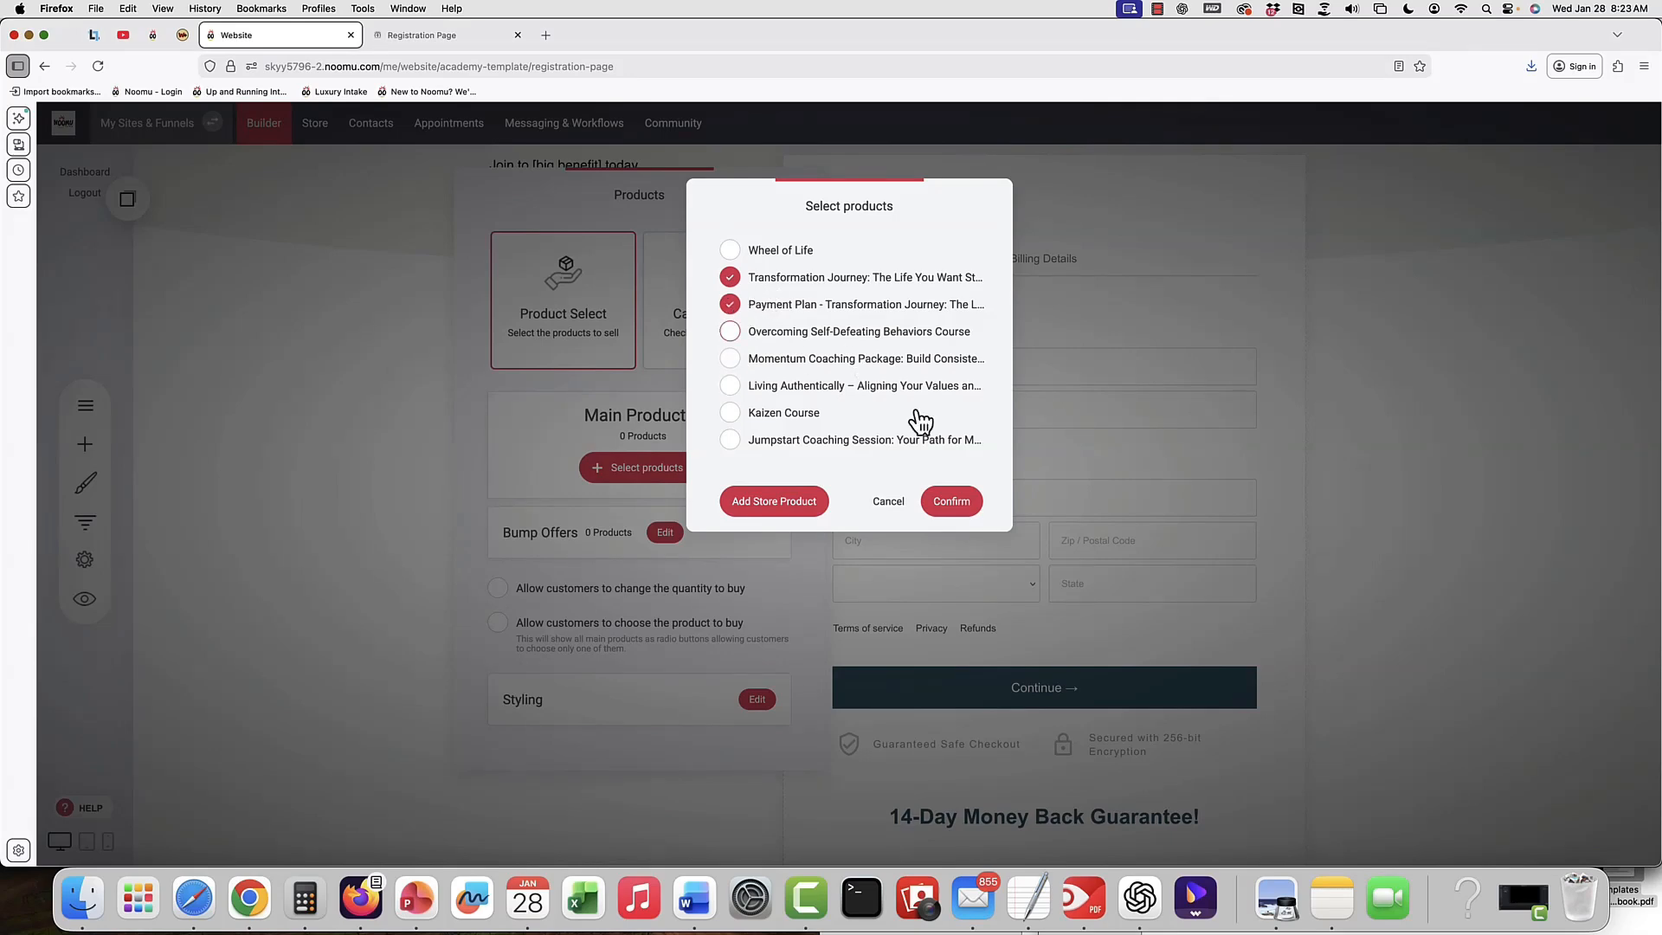
click(950, 502)
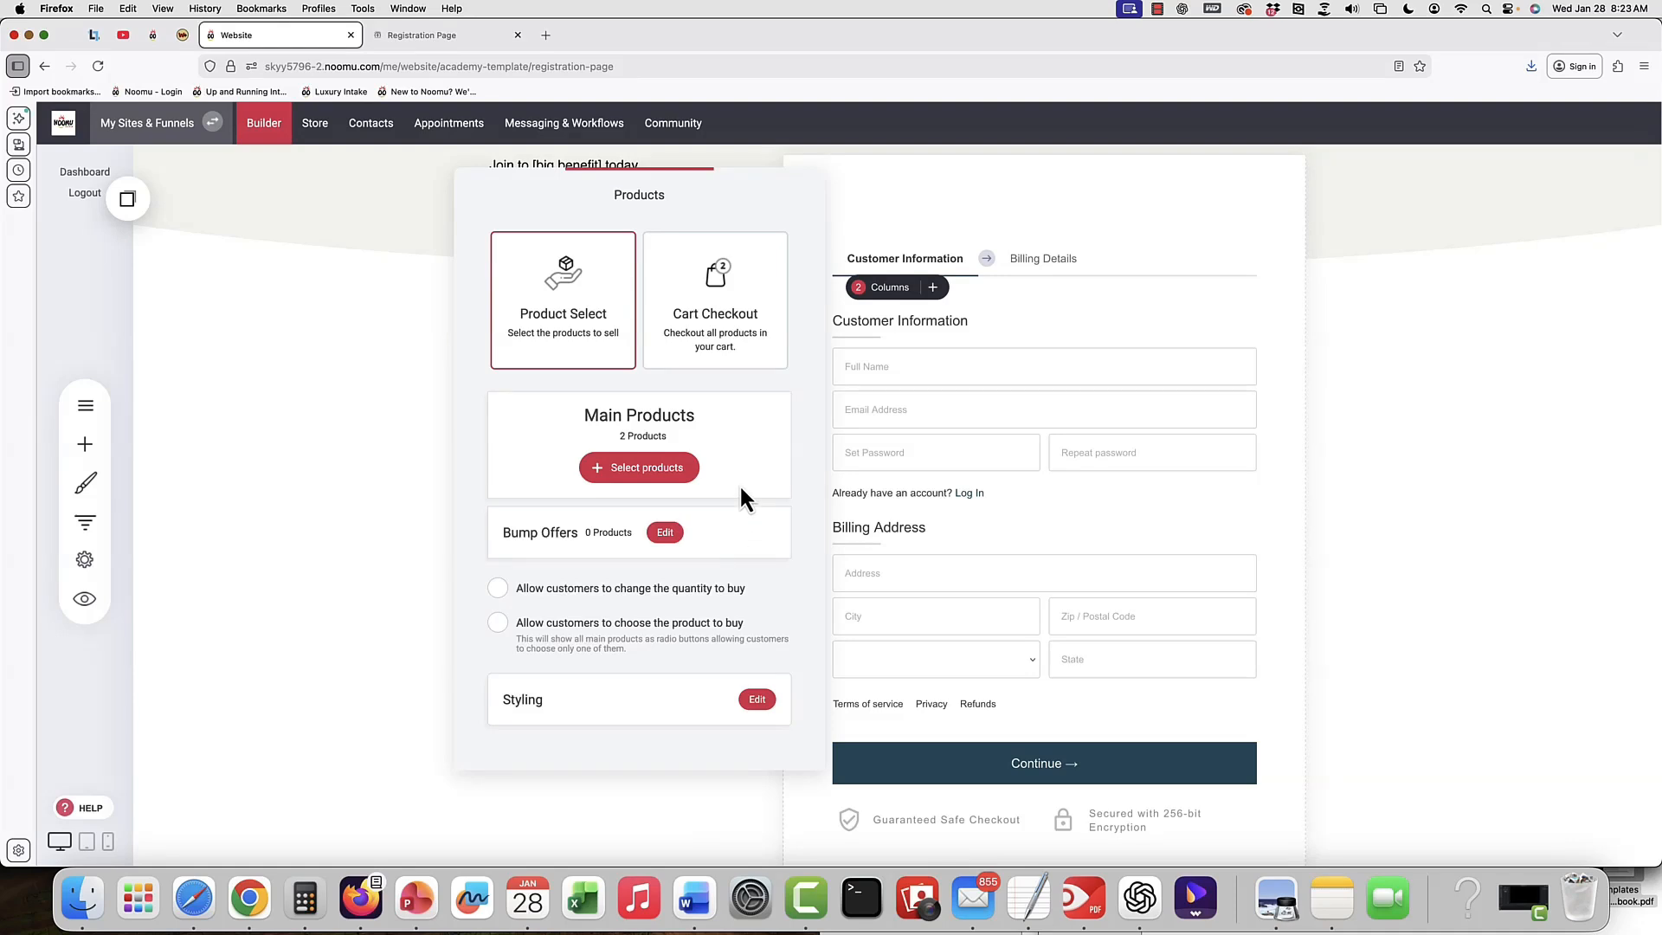
Allow customers to choose which product to buy in the checkout form.
click(499, 623)
click(500, 626)
scroll(700, 685, down, 1)
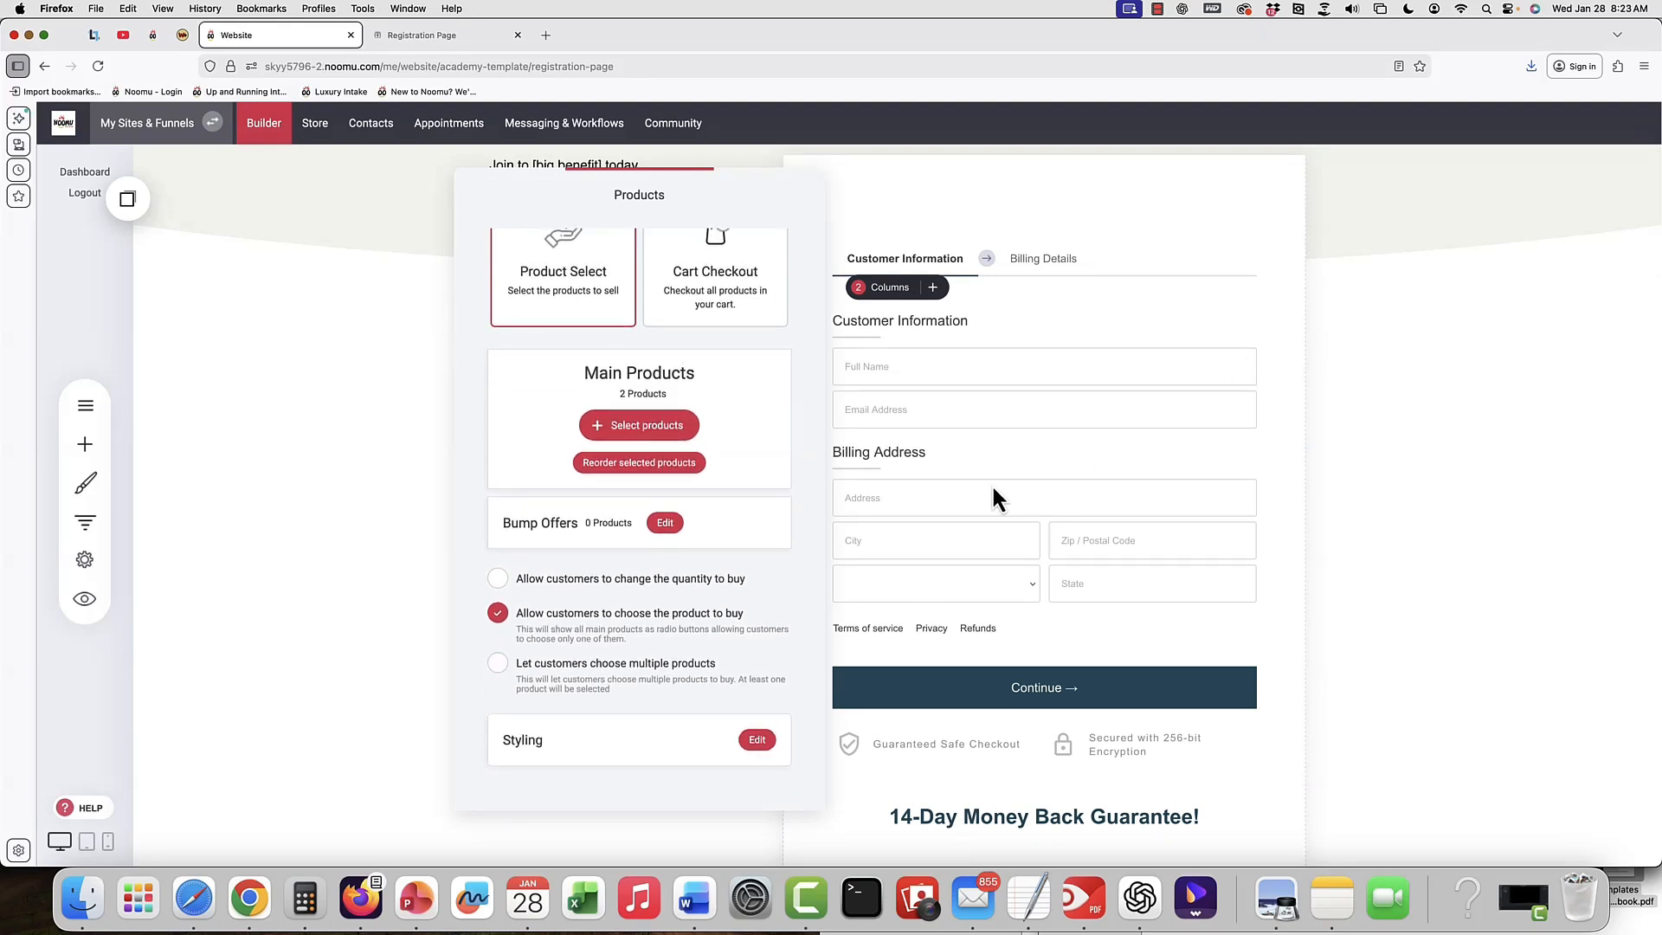
click(1082, 449)
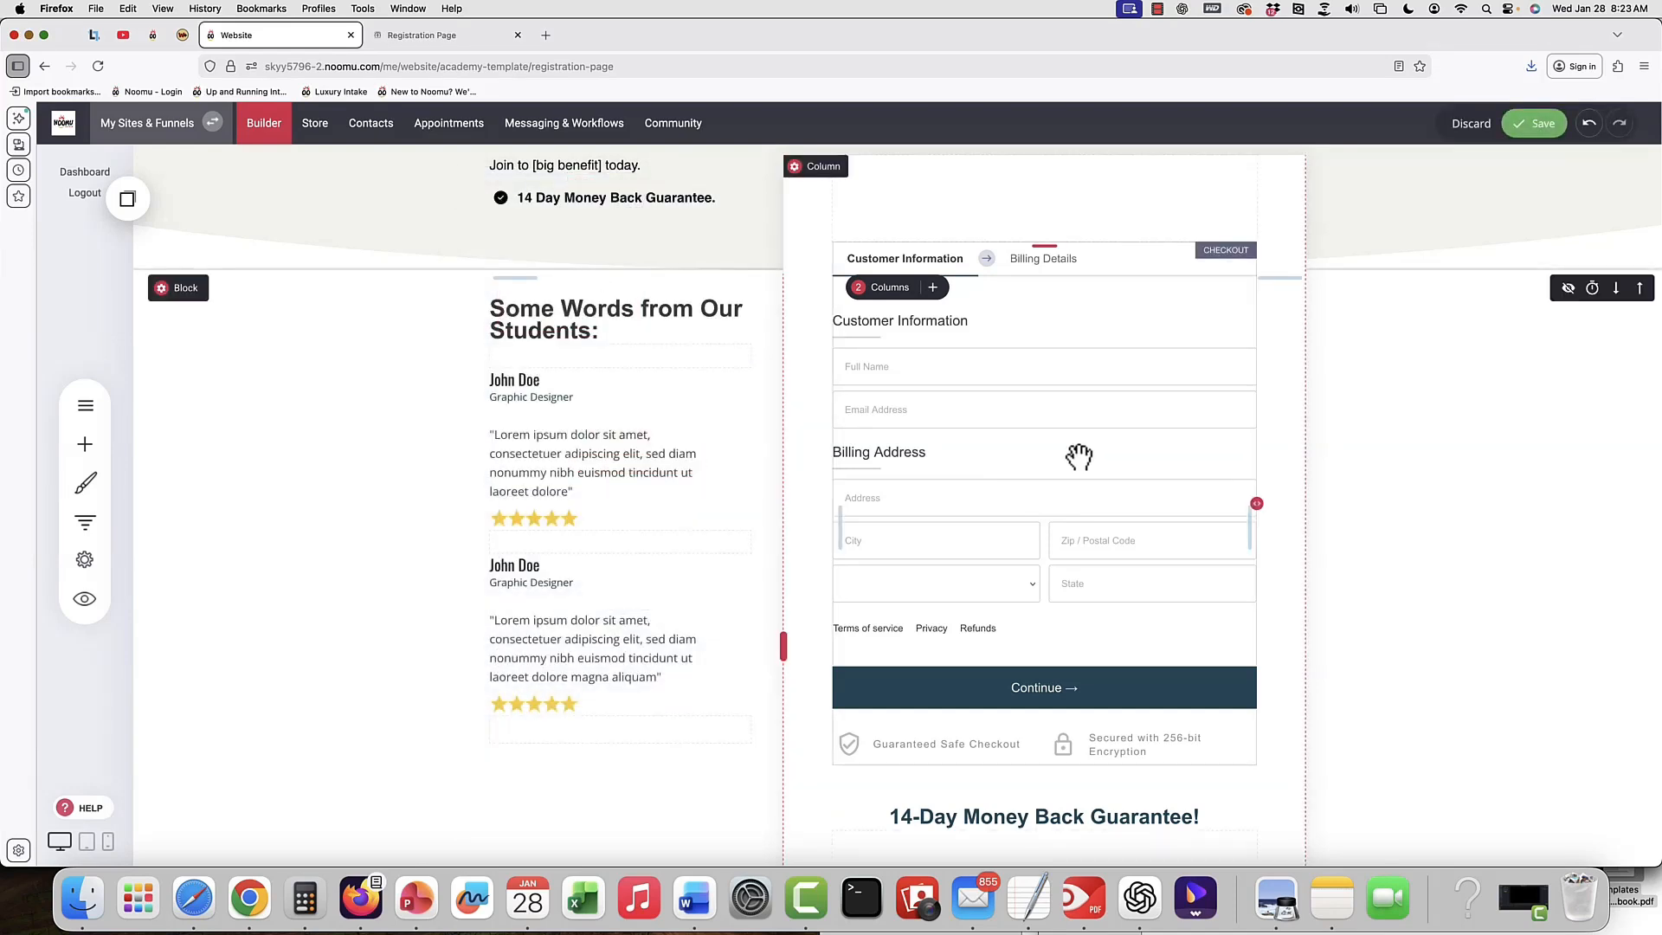
Set the checkout step process to 1-Step Checkout and save the page.
click(986, 454)
scroll(986, 454, up, 1)
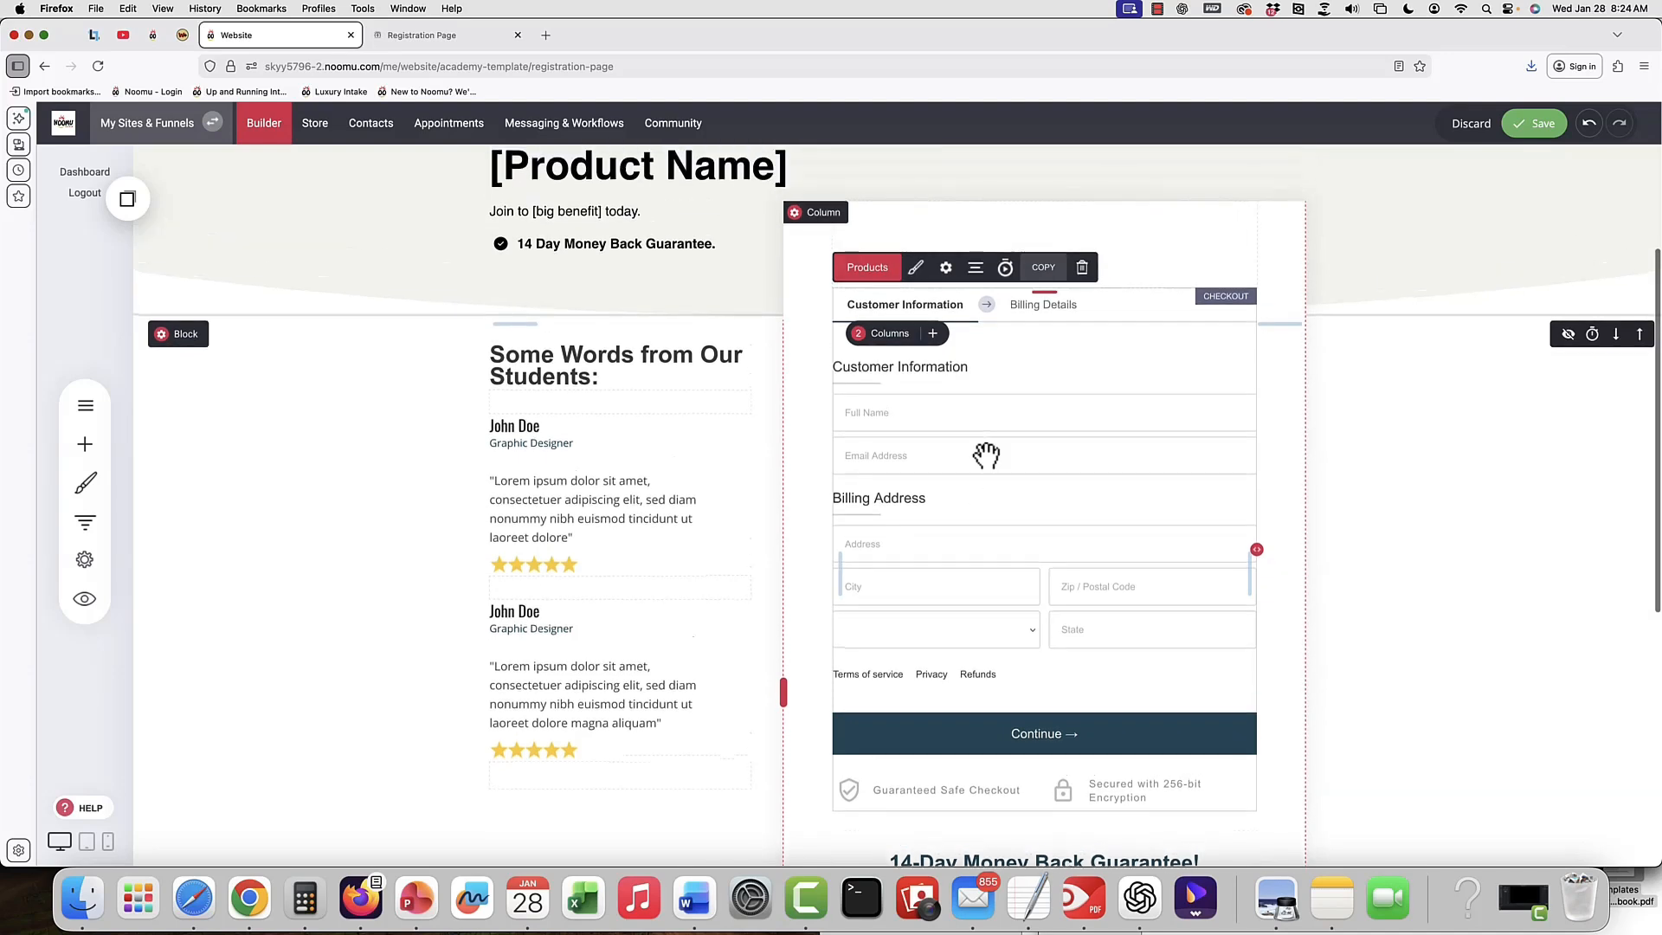
click(916, 272)
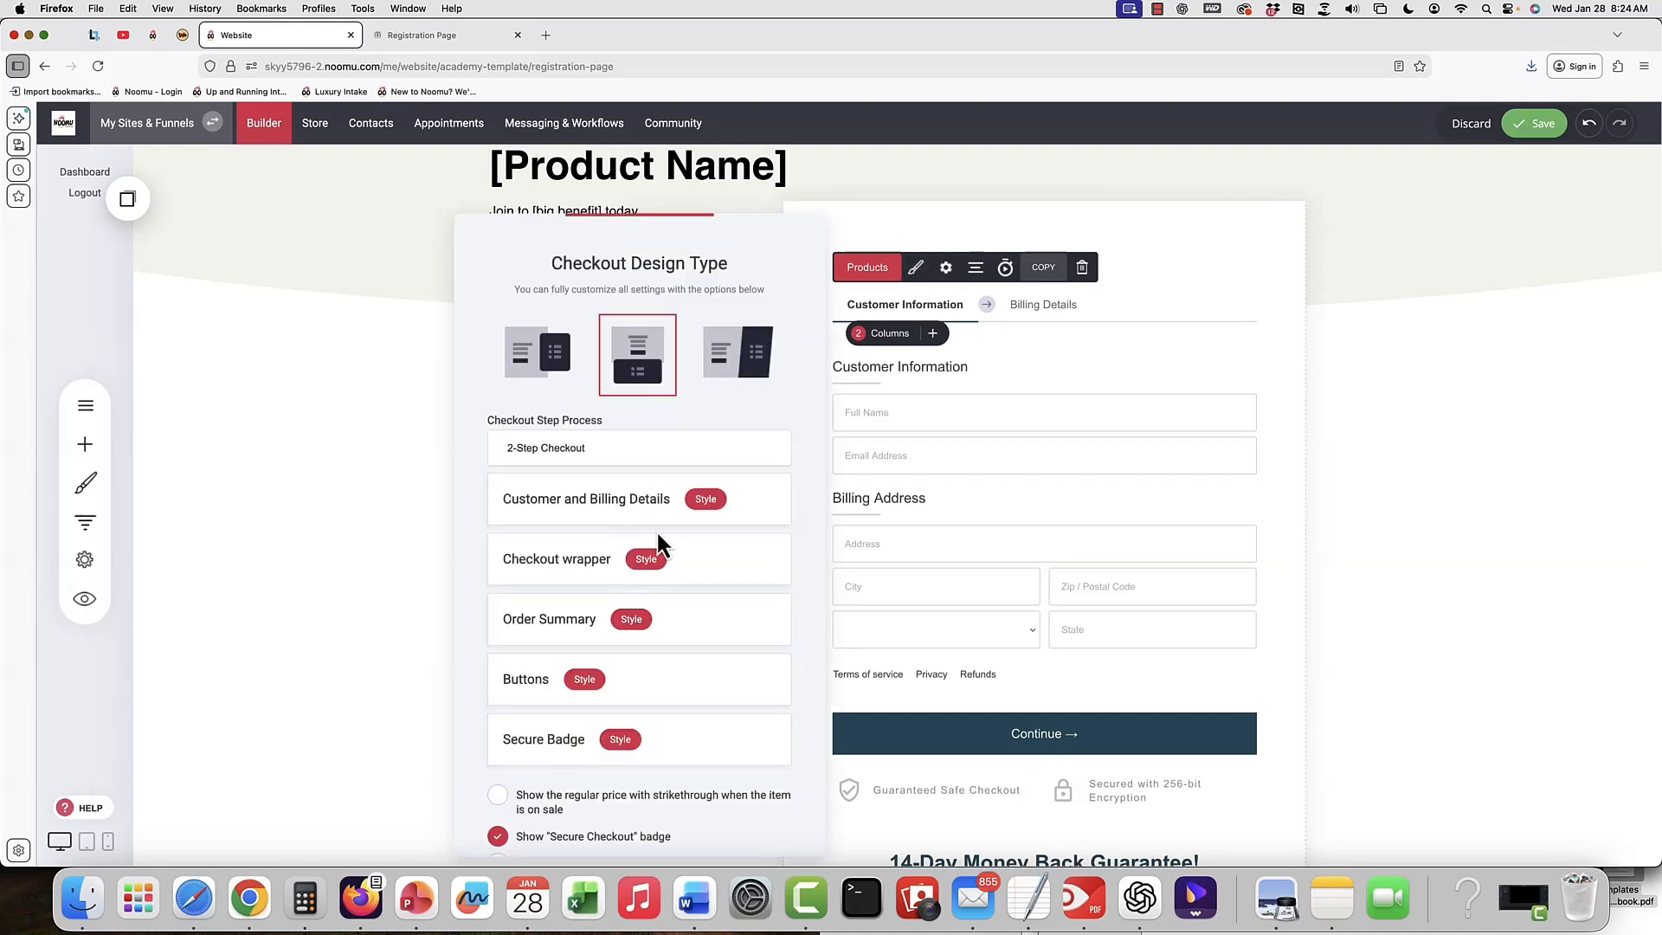
scroll(656, 528, down, 1)
click(632, 385)
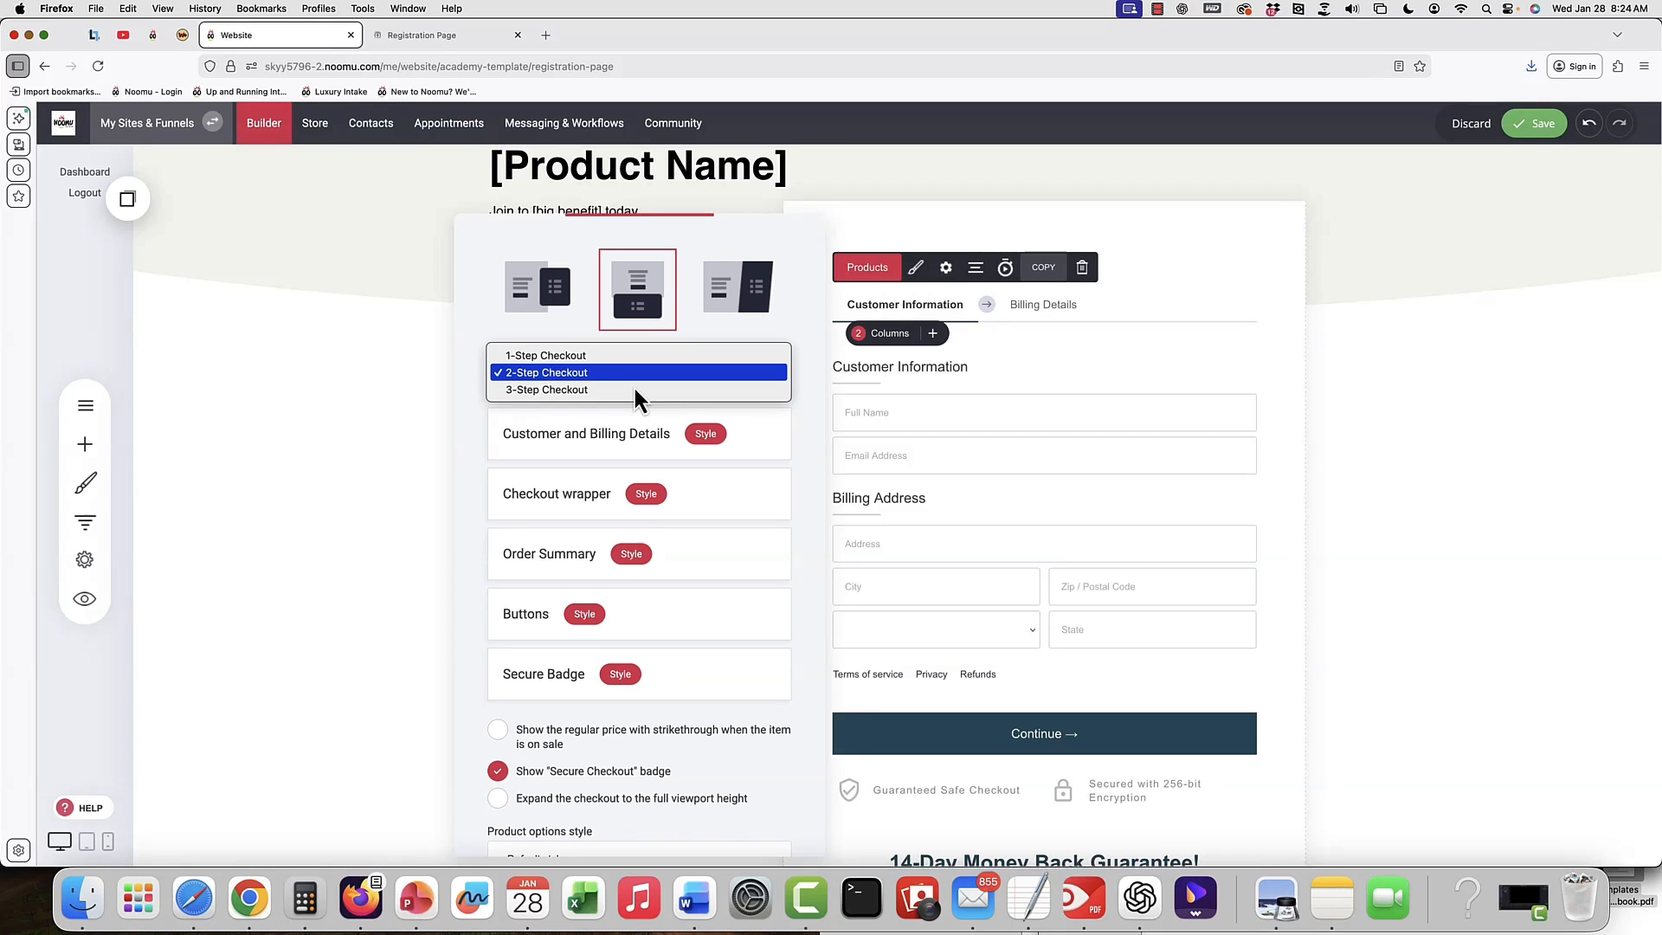
click(628, 361)
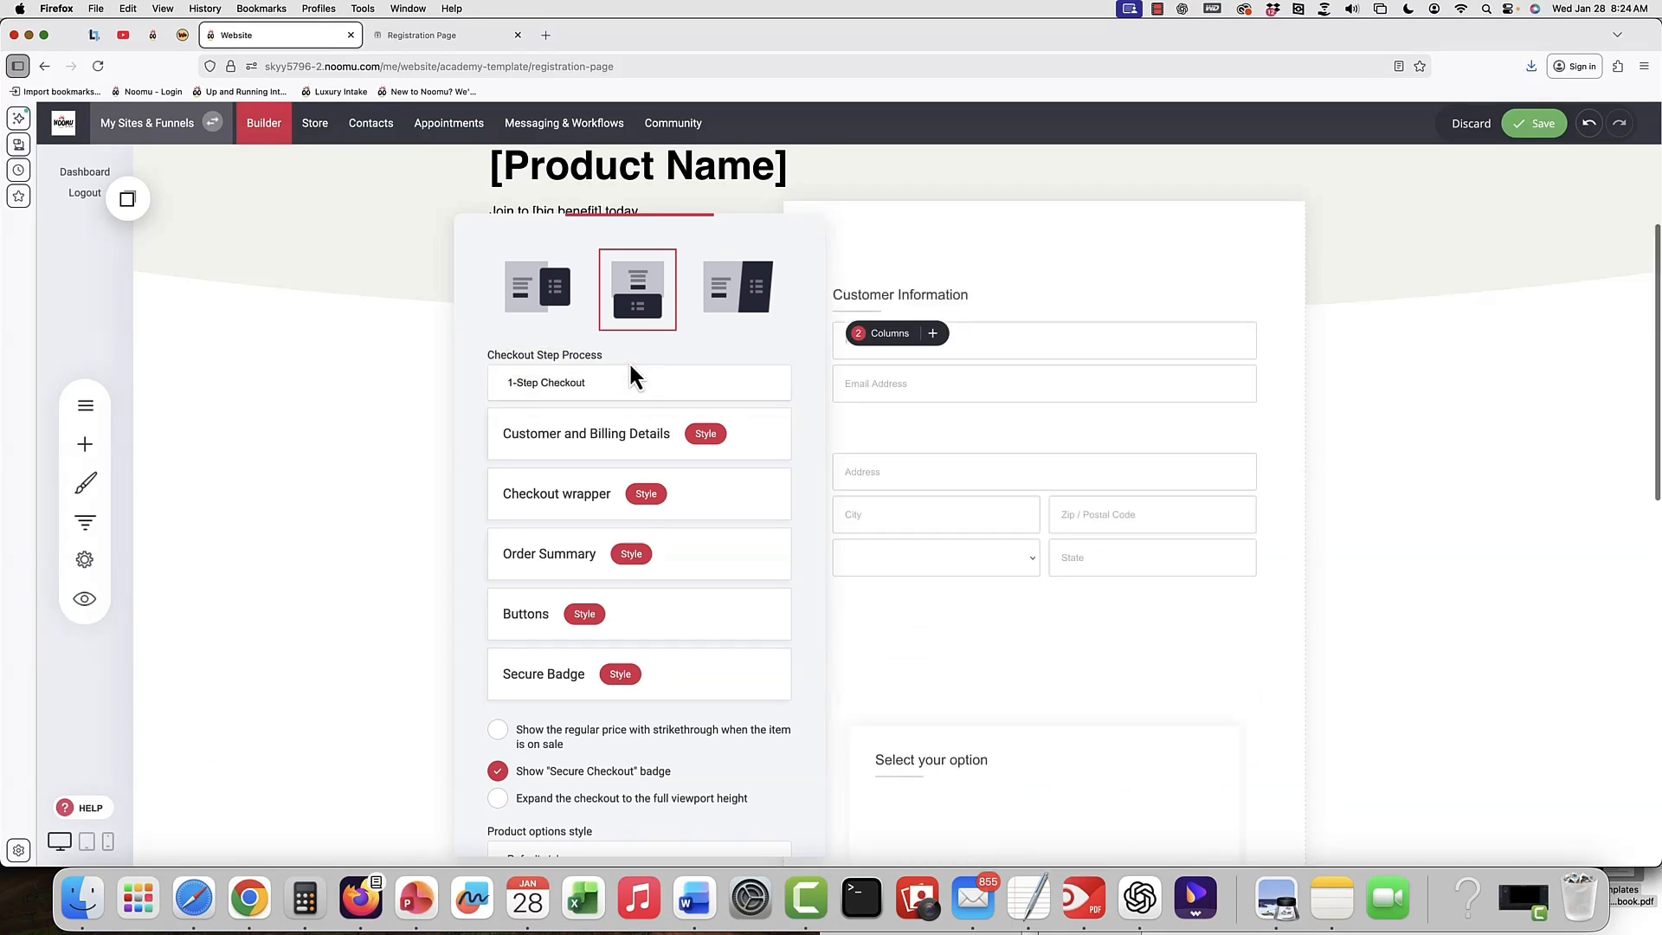
click(1098, 558)
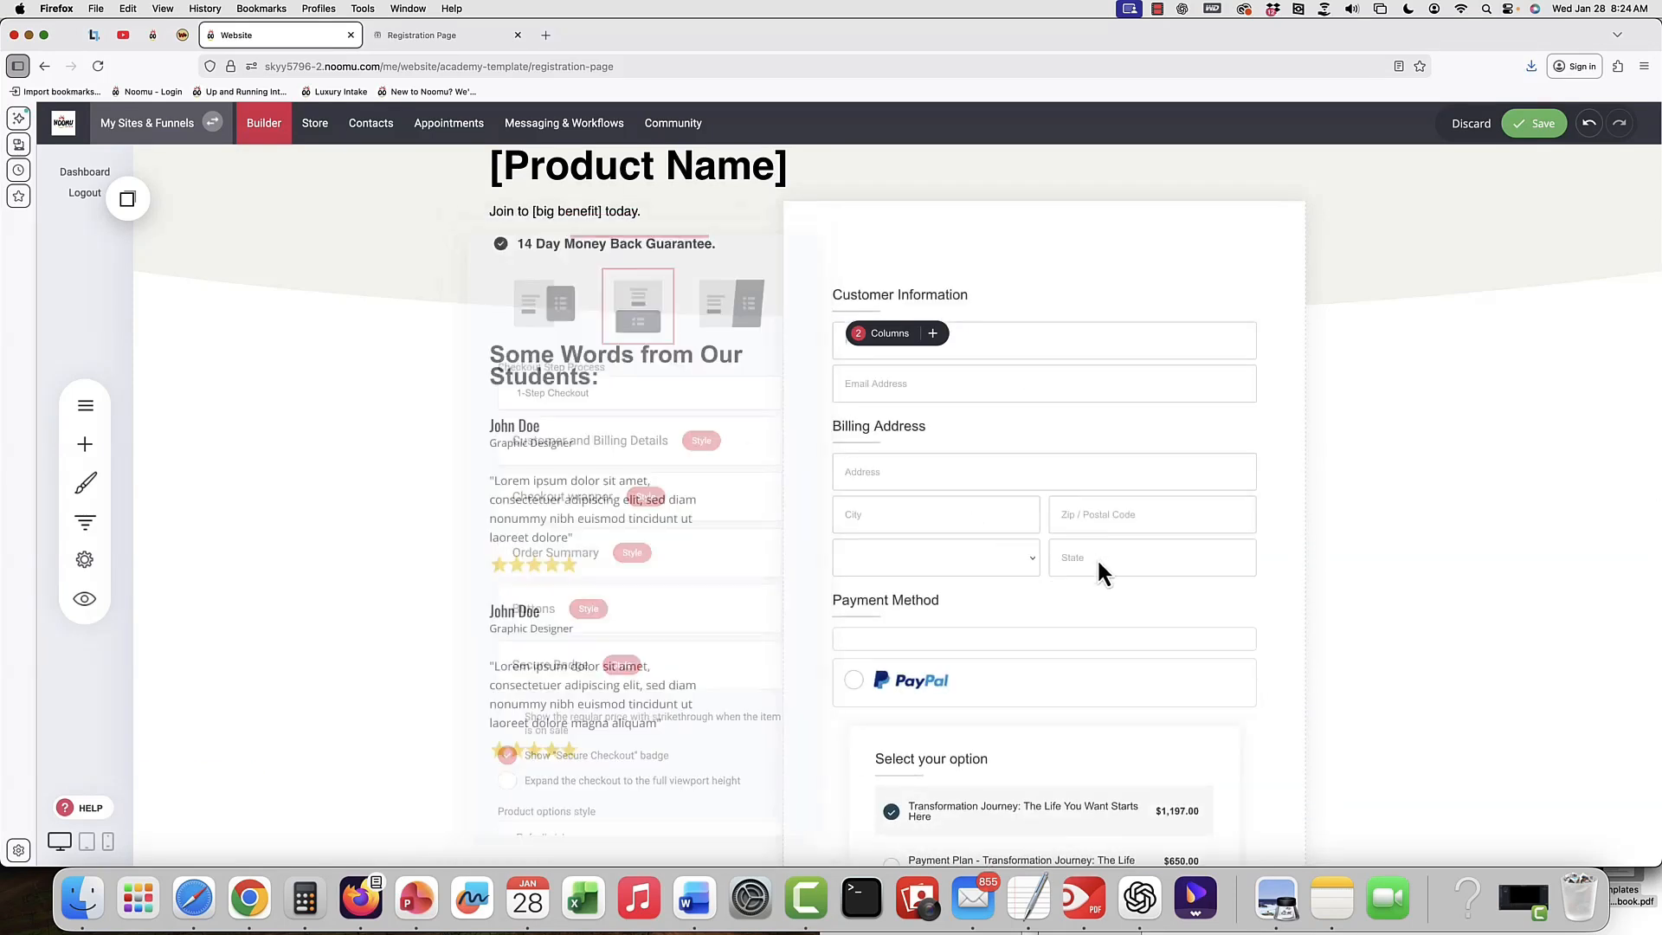
scroll(1098, 558, down, 4)
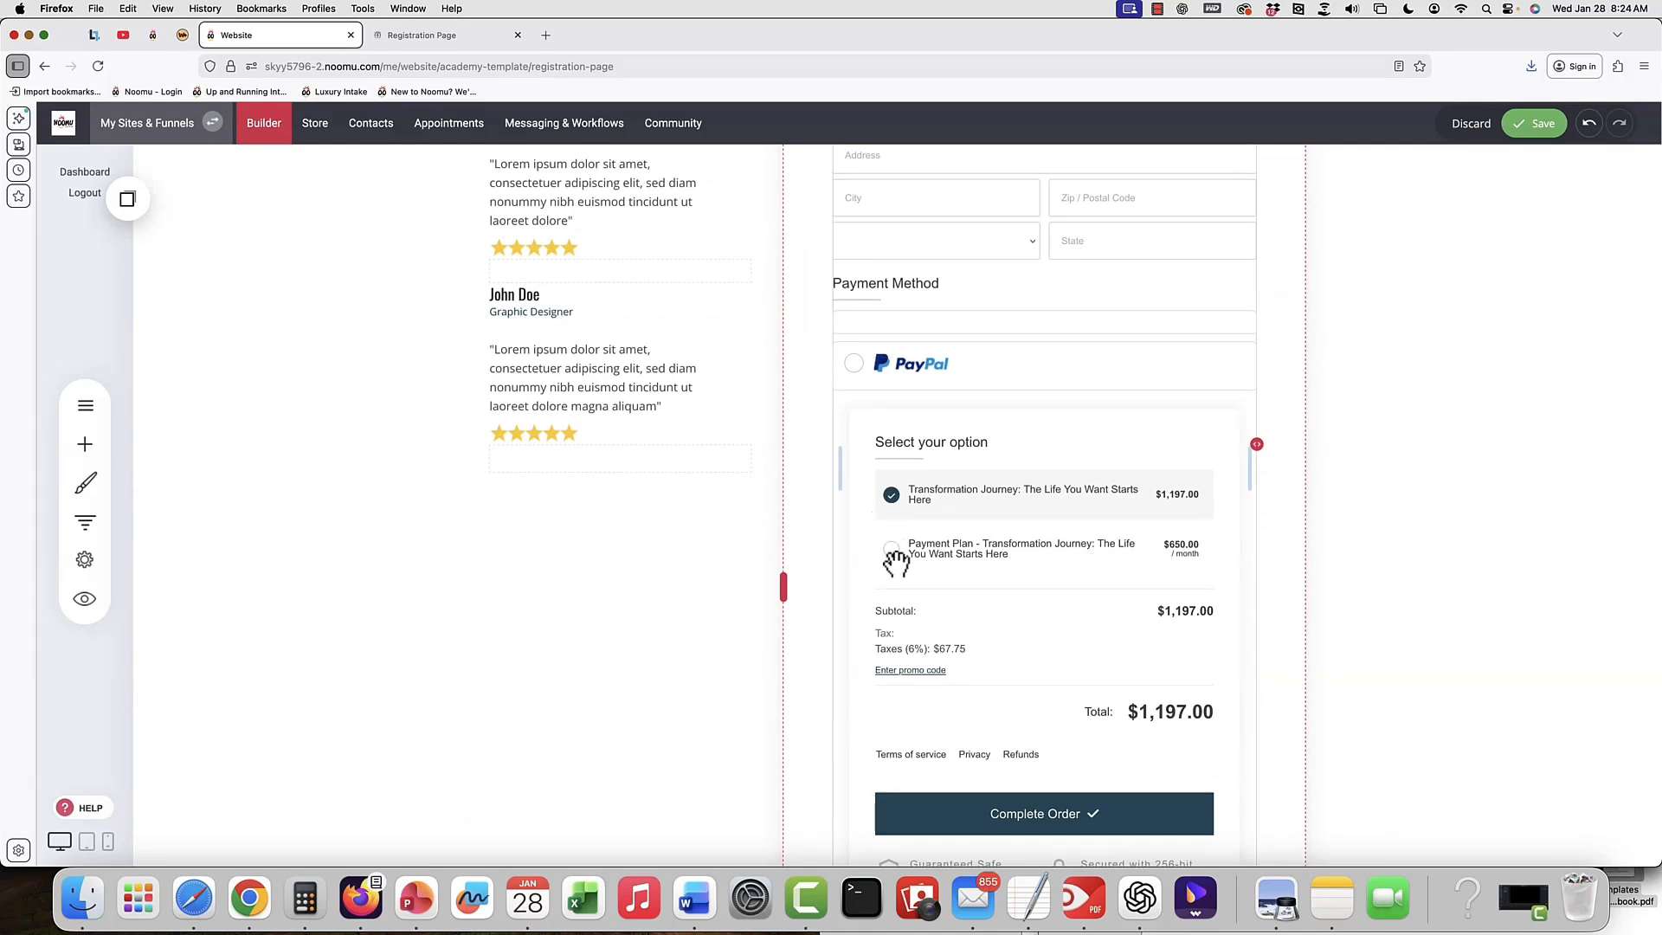
click(1532, 124)
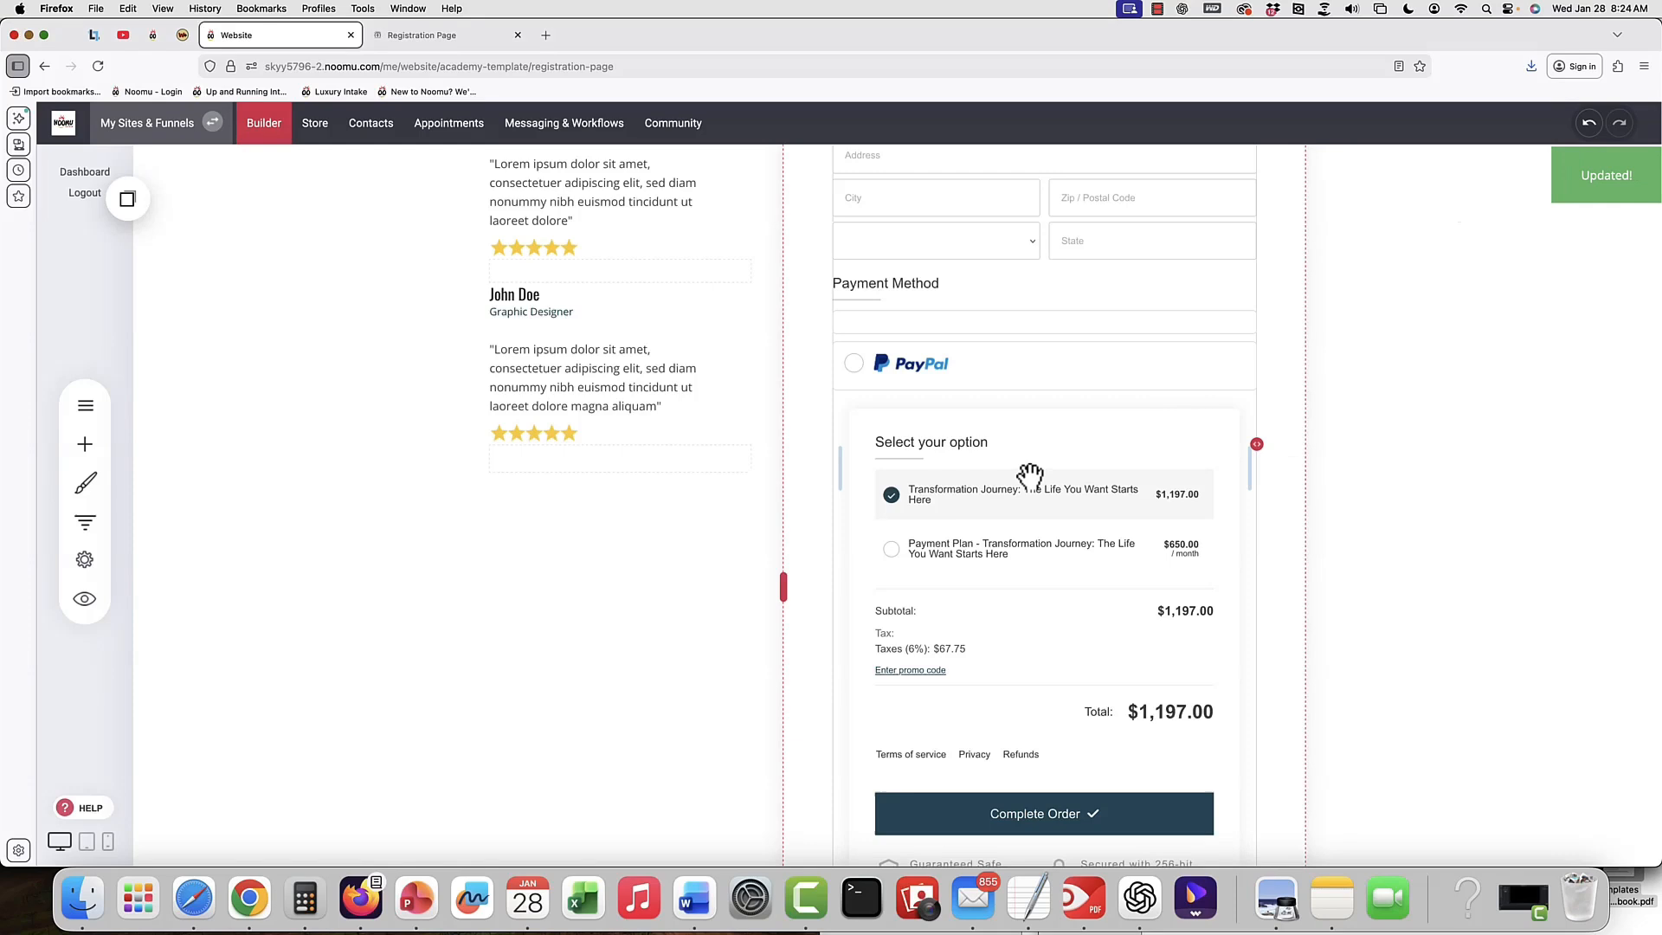
Set the checkout's thank you page to the Private Coaching Schedule page.
scroll(1030, 475, up, 3)
scroll(1030, 475, up, 1)
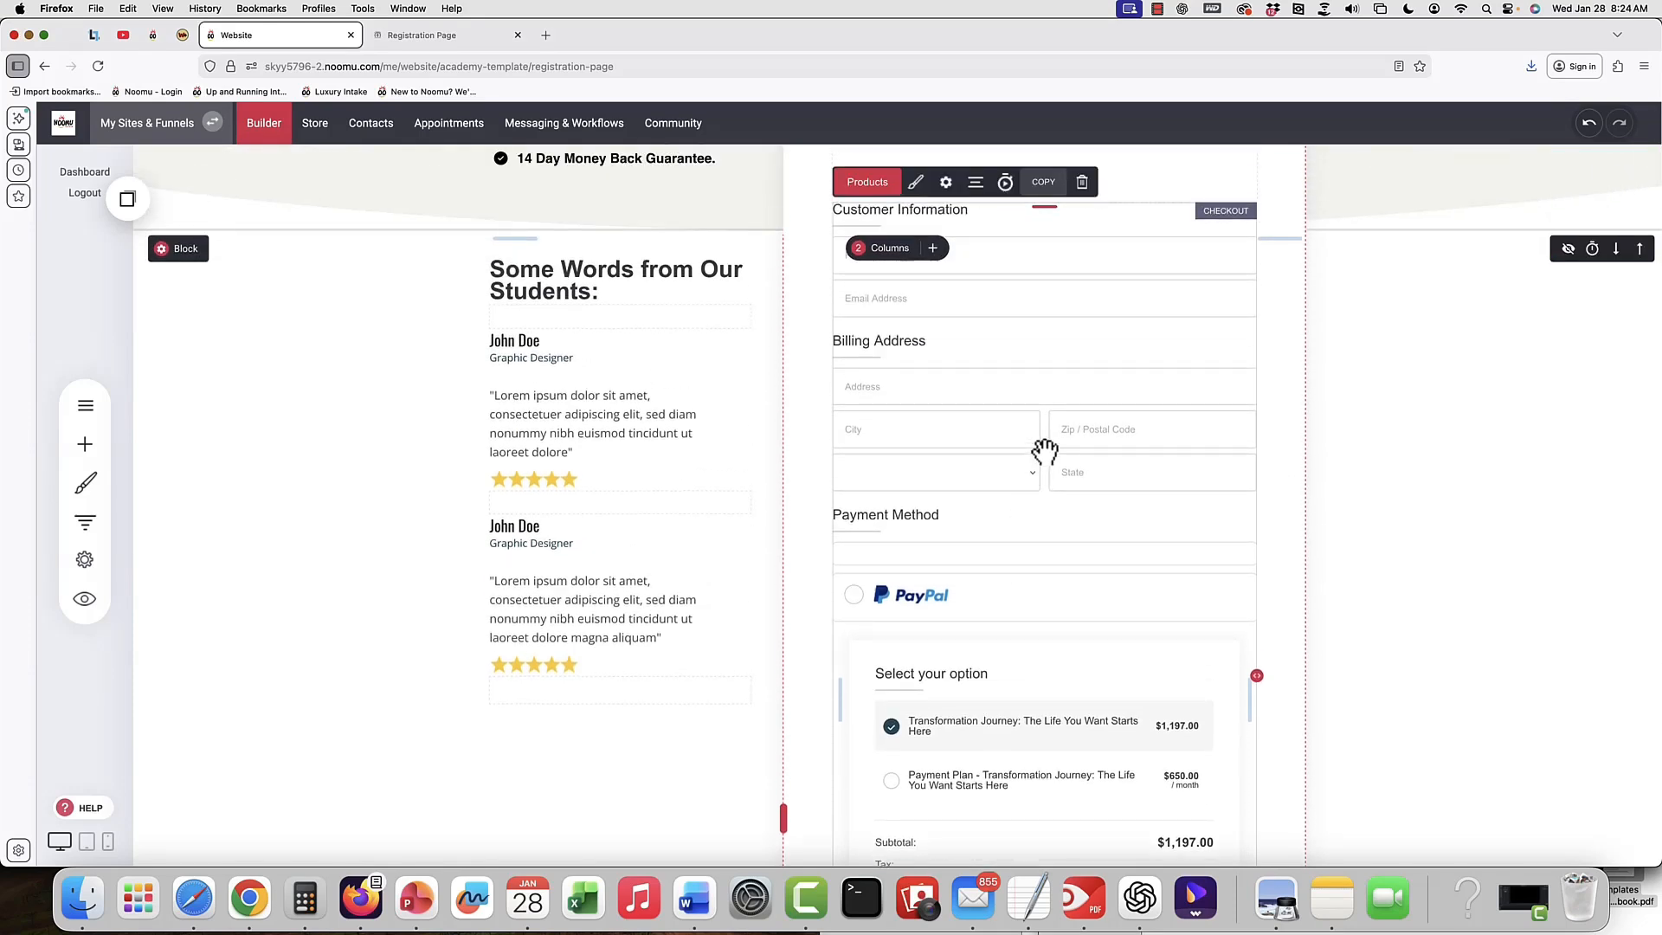
click(948, 183)
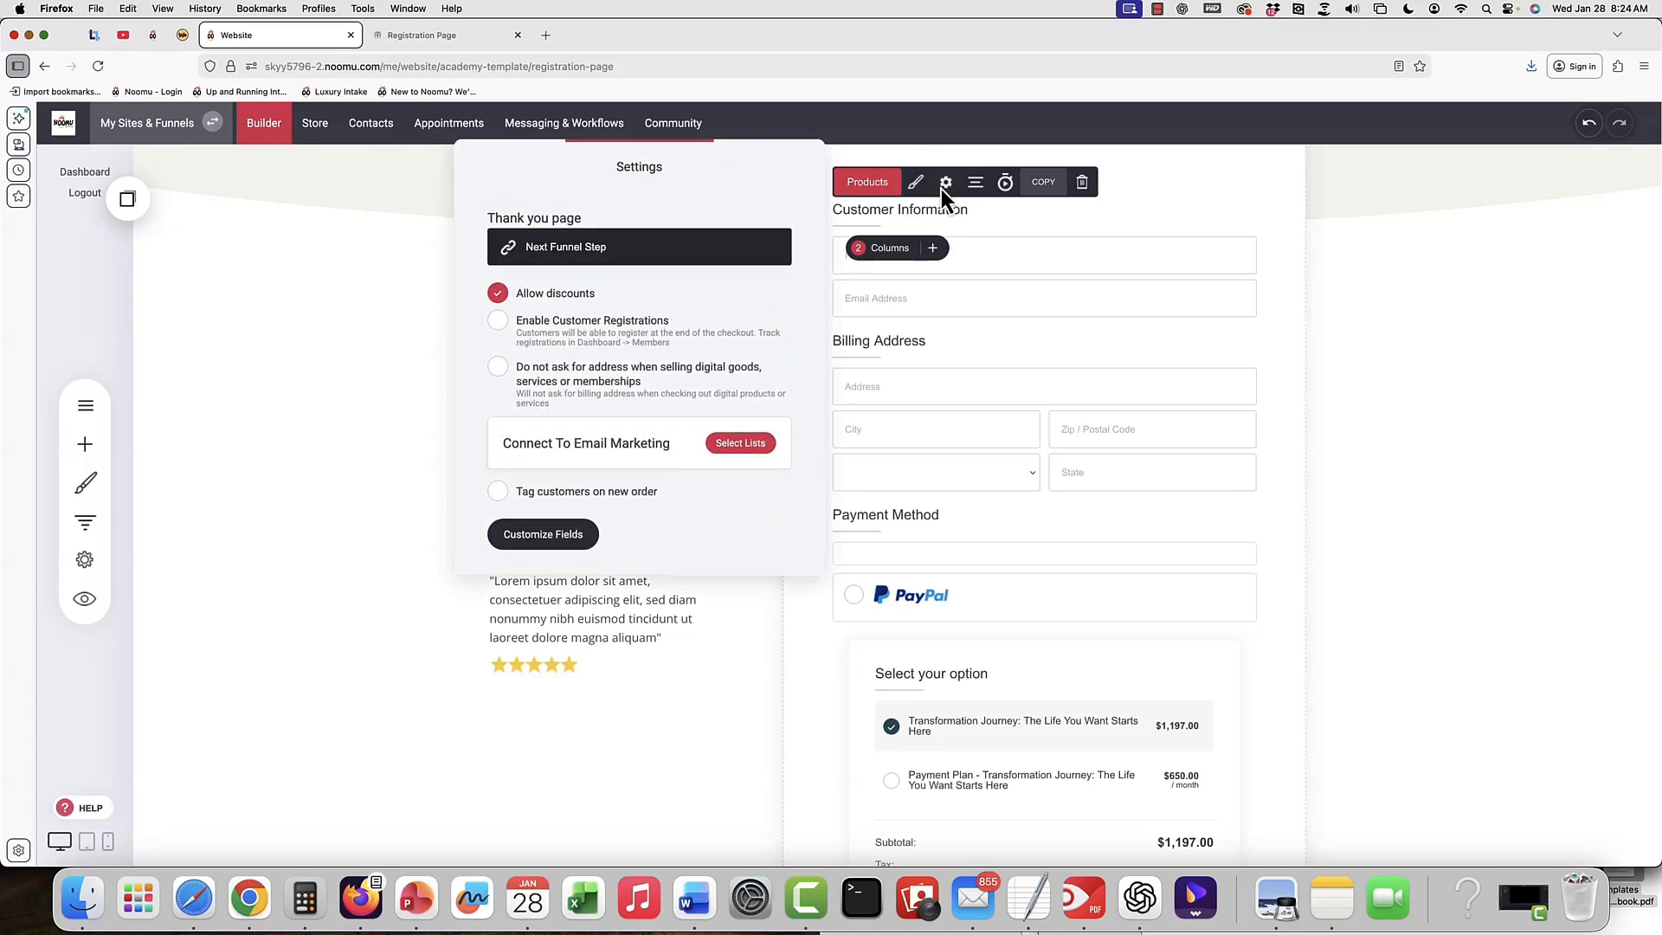
click(704, 253)
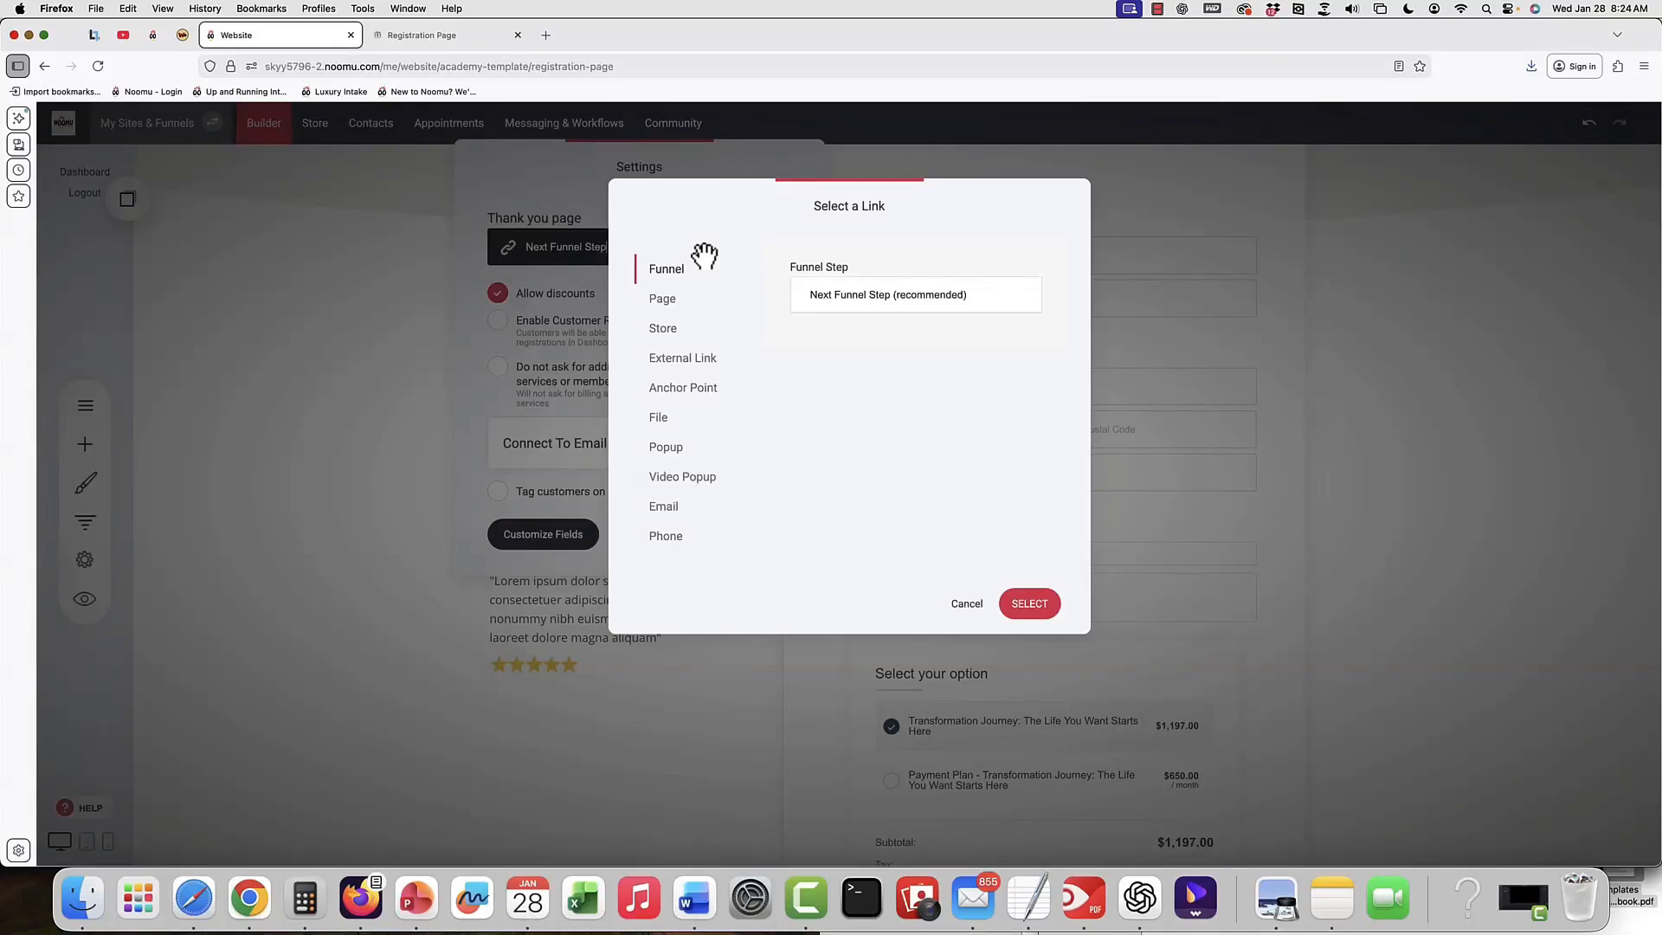
click(672, 305)
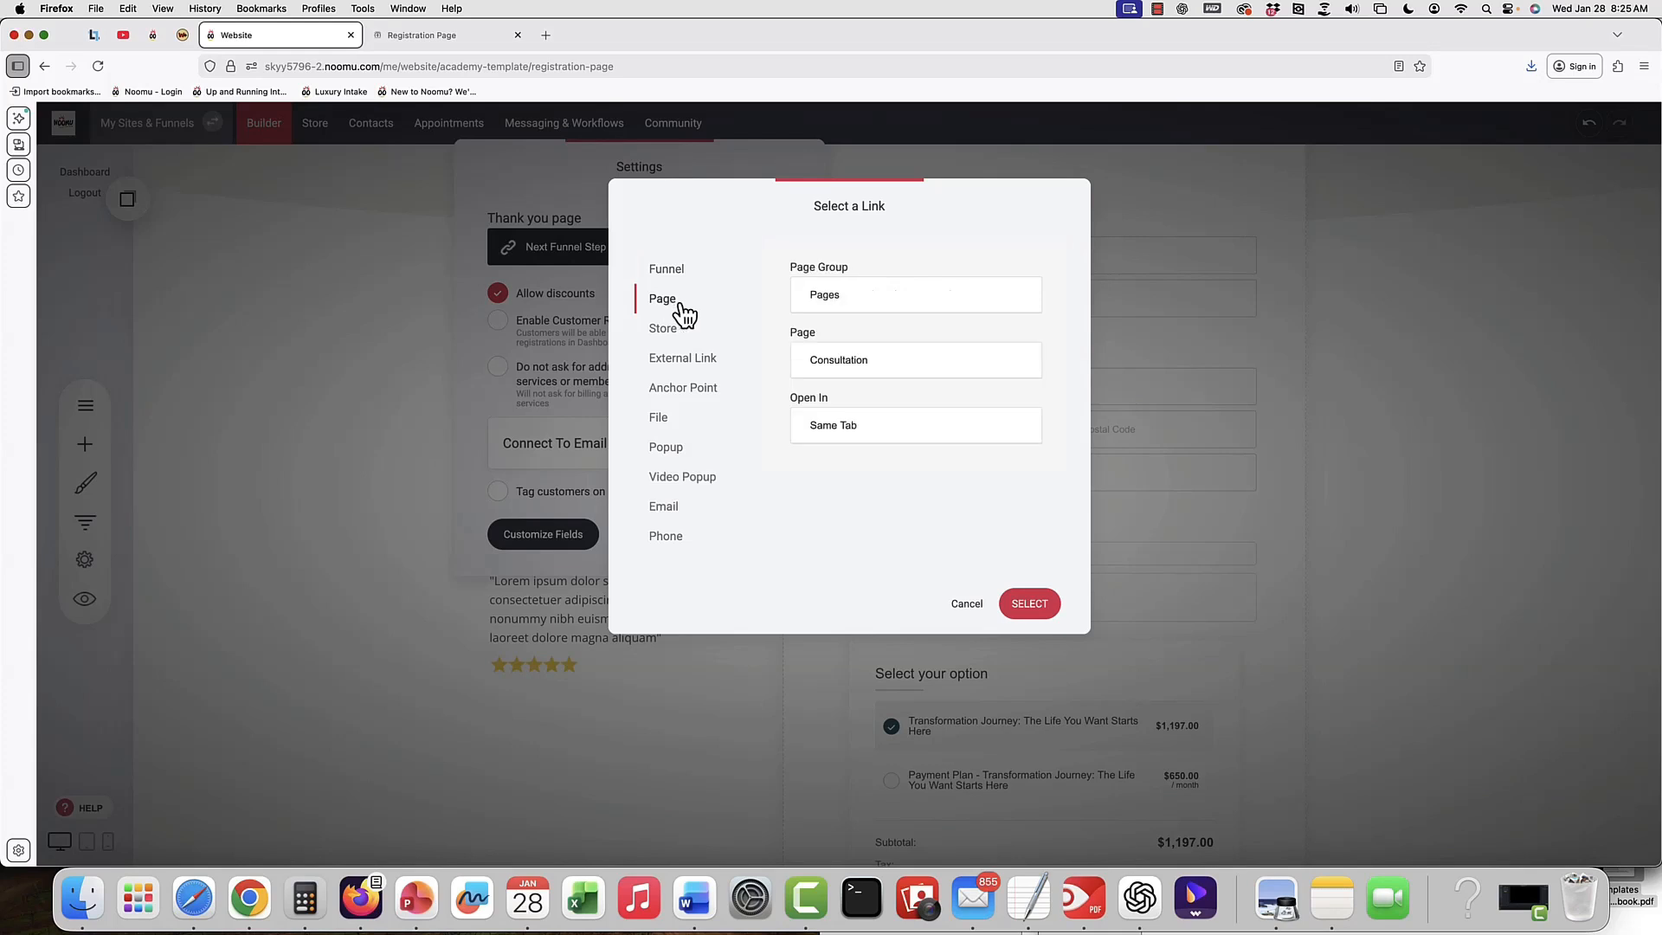
click(907, 353)
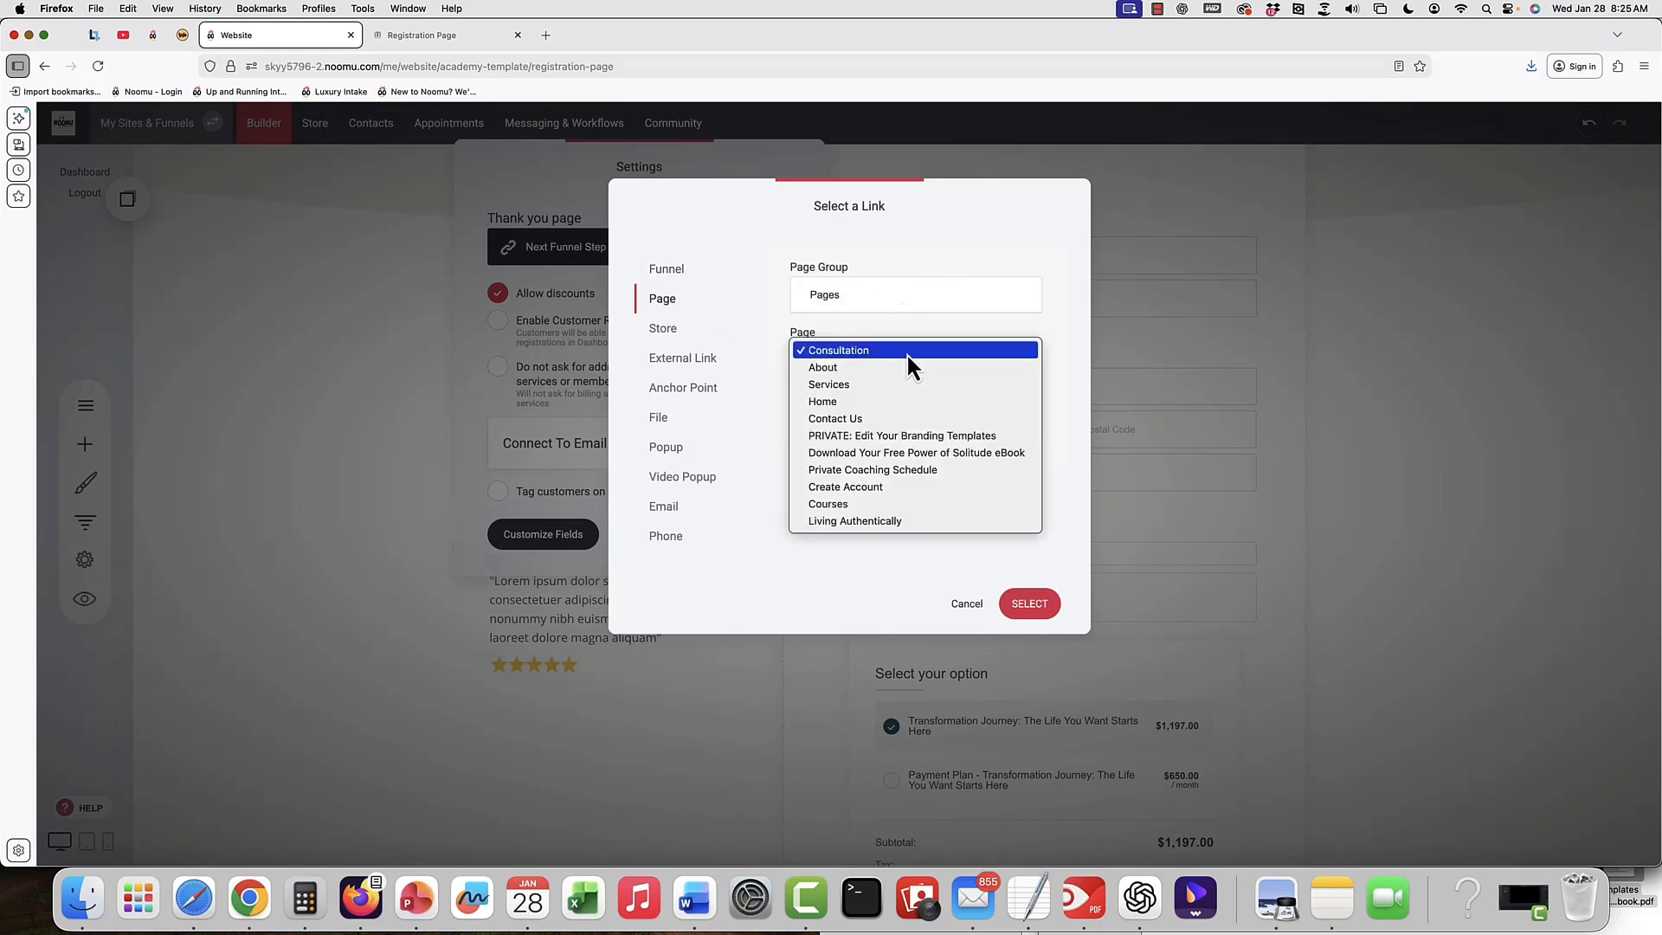
click(916, 469)
click(1034, 623)
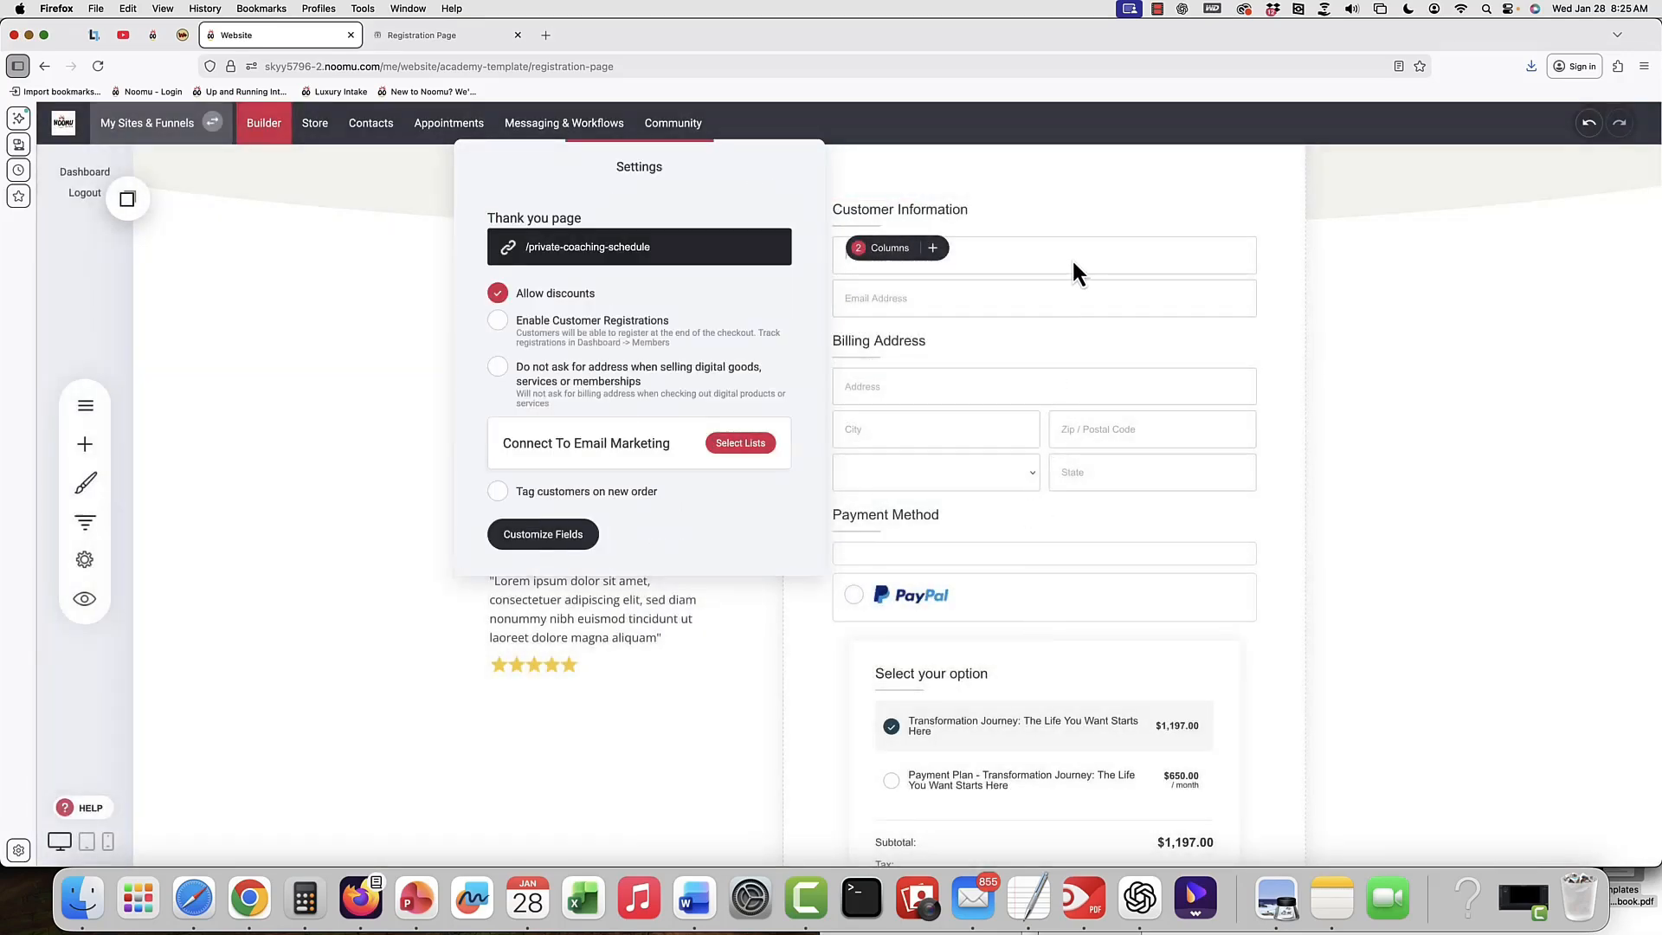
Connect the checkout form to the Transformational Coaching email marketing list and save the page.
click(619, 413)
click(498, 490)
click(740, 442)
click(729, 408)
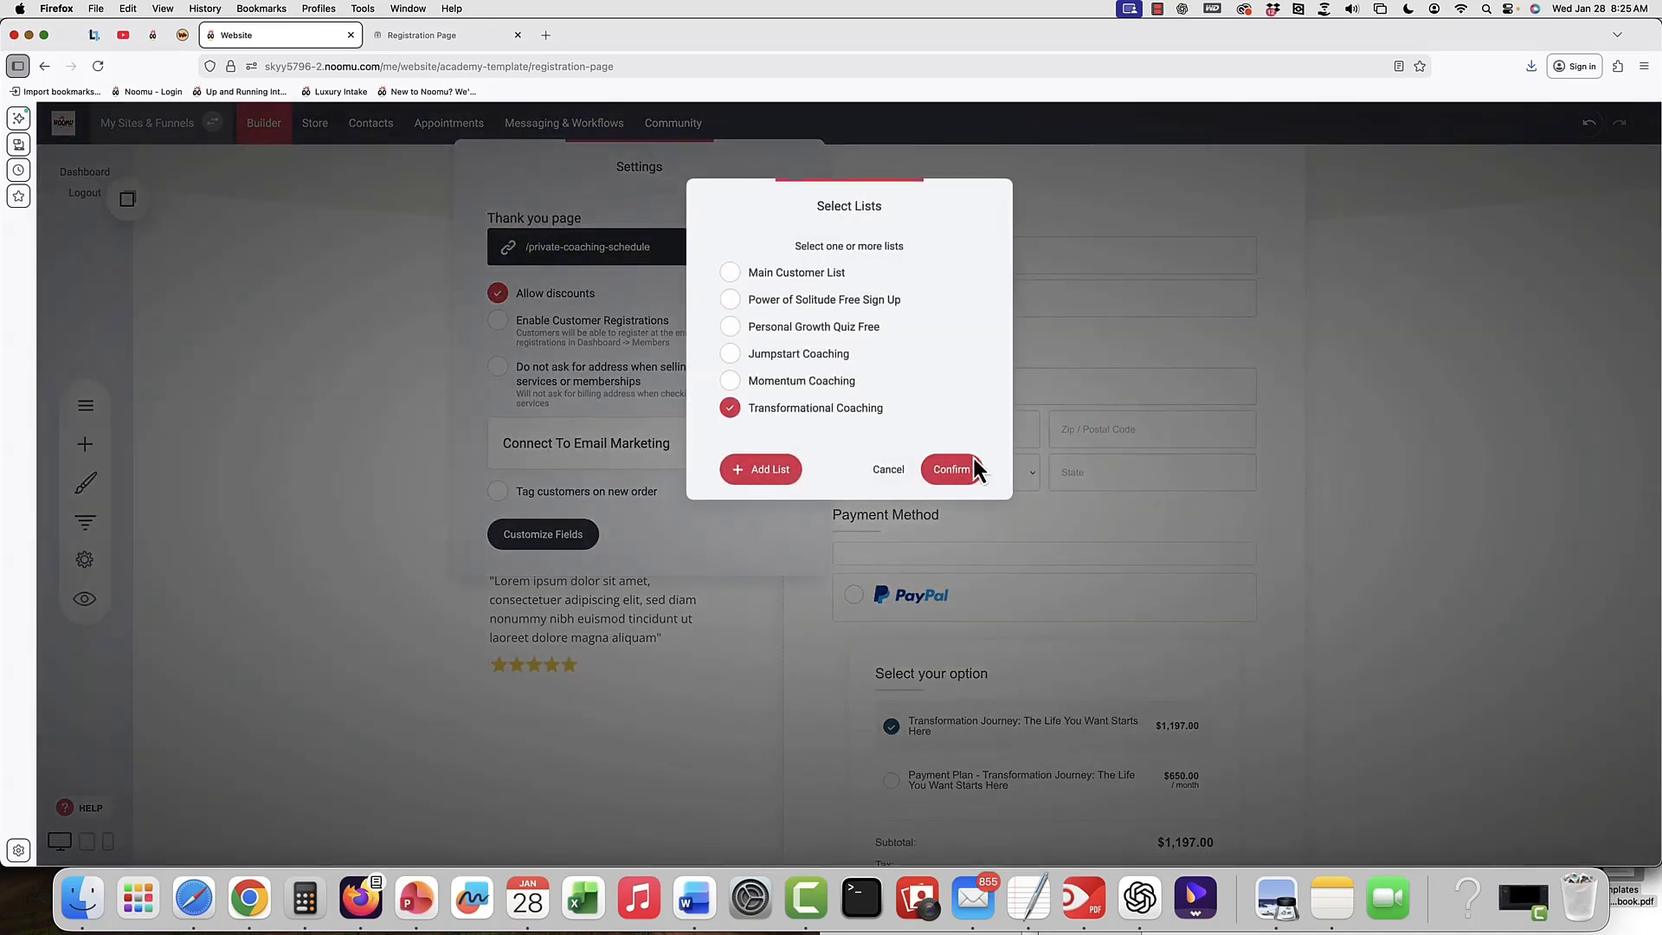
click(955, 473)
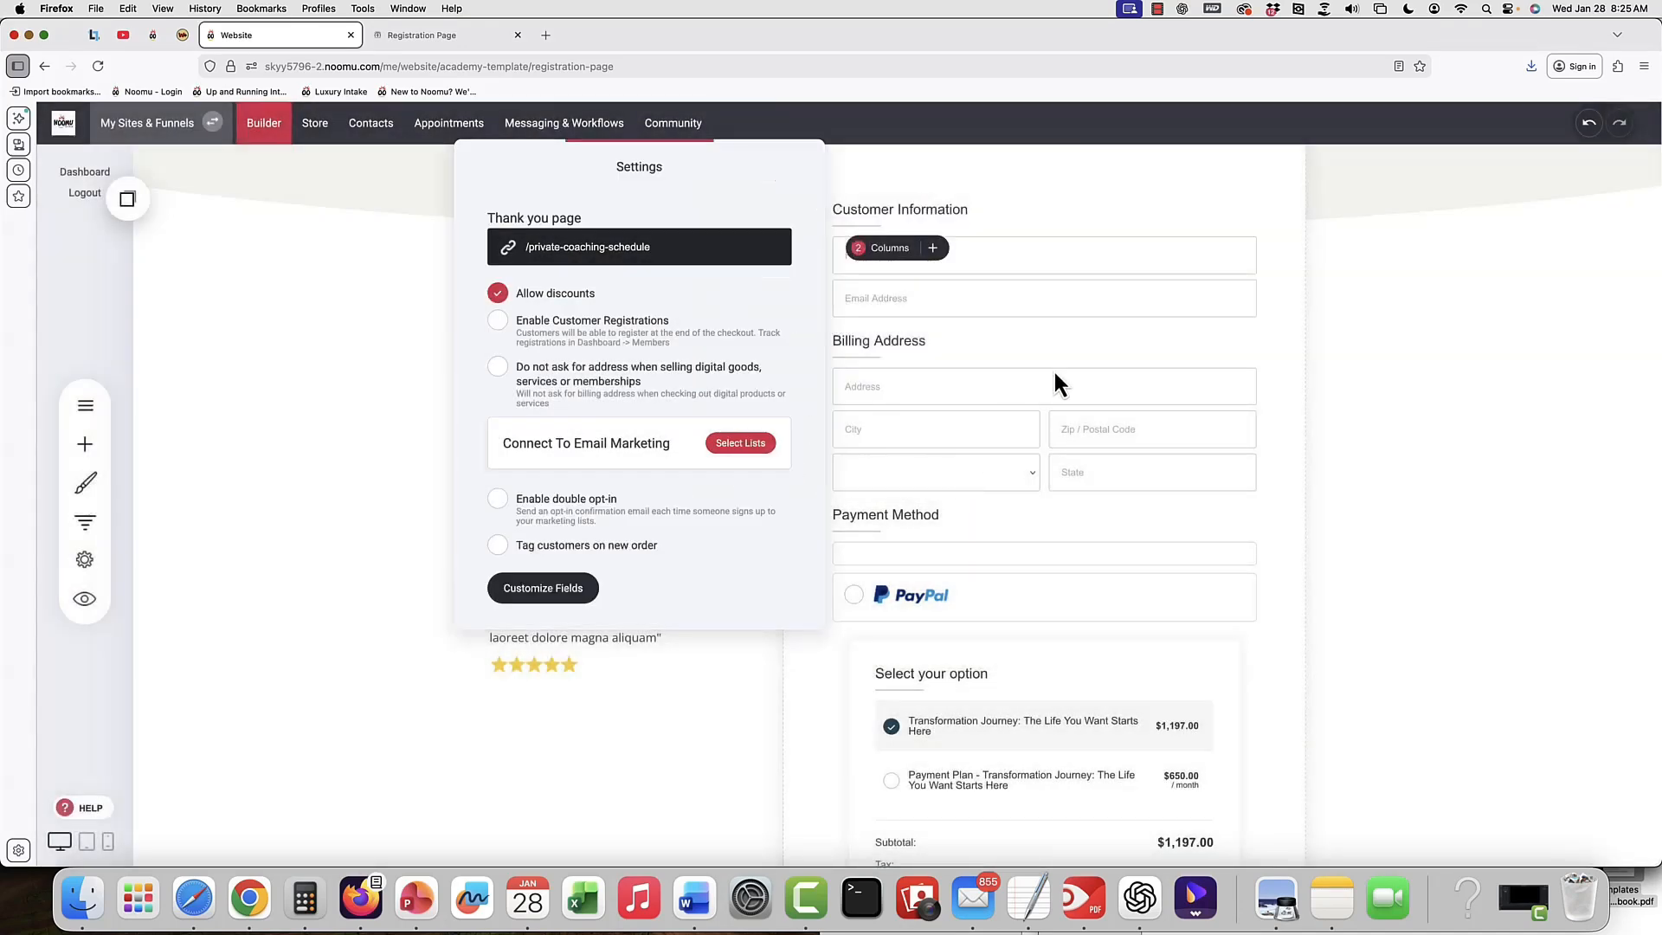
click(1083, 333)
scroll(1085, 336, down, 2)
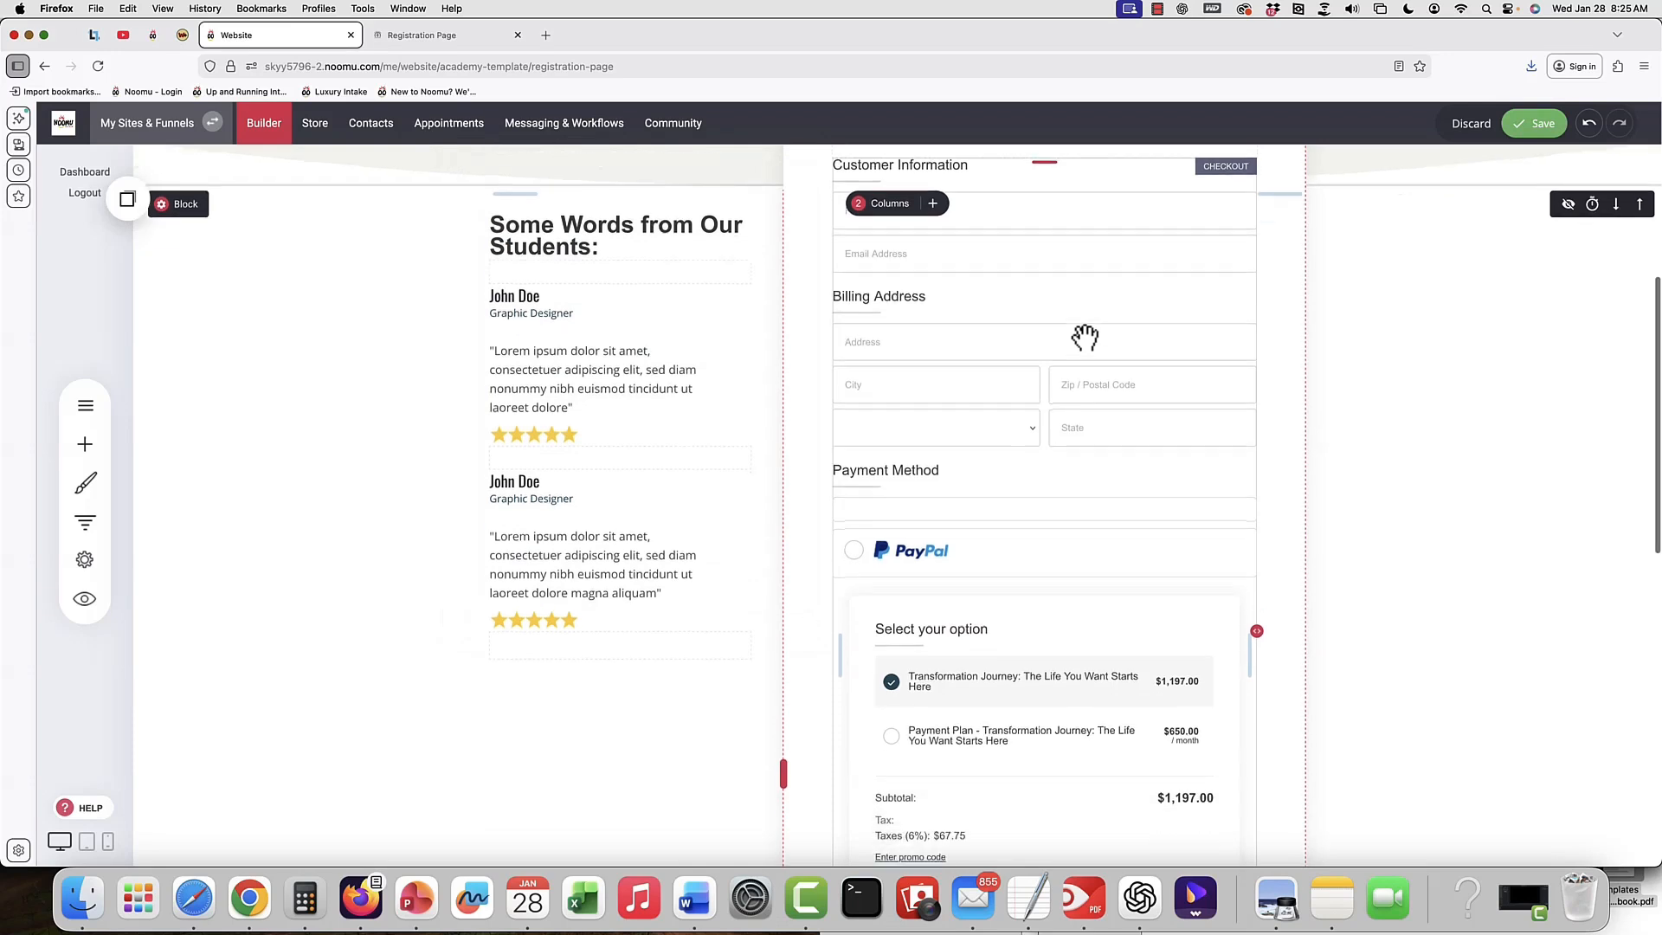
scroll(1085, 336, up, 4)
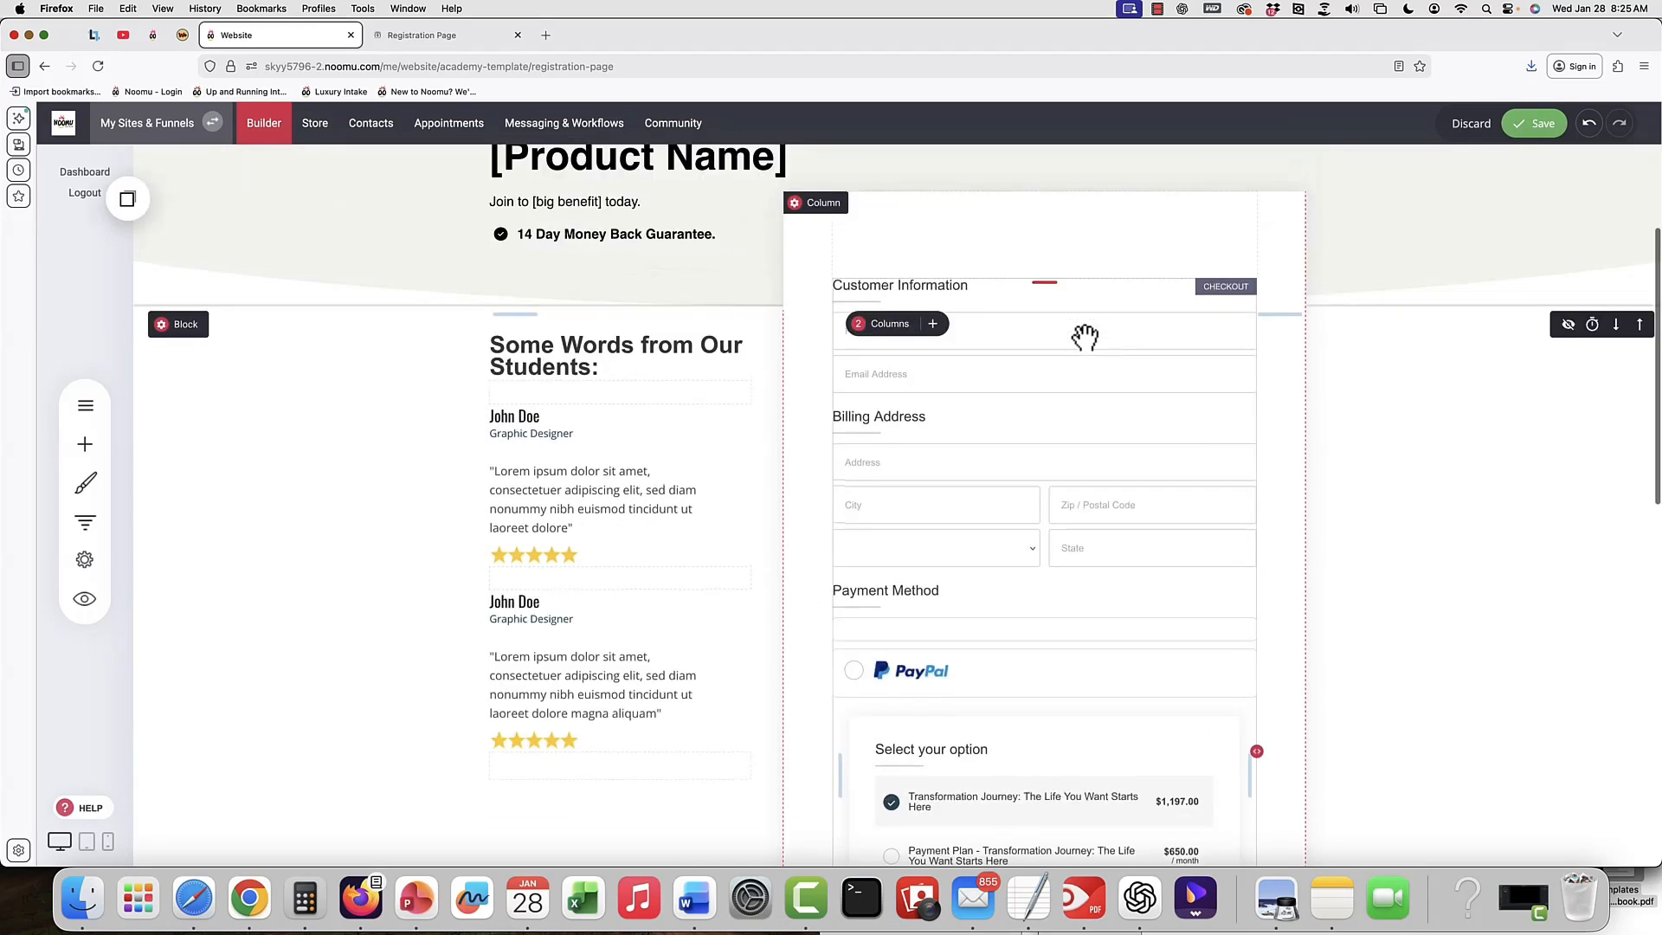
click(1543, 123)
Enable customer registrations in the checkout form's settings and save the page.
click(1042, 367)
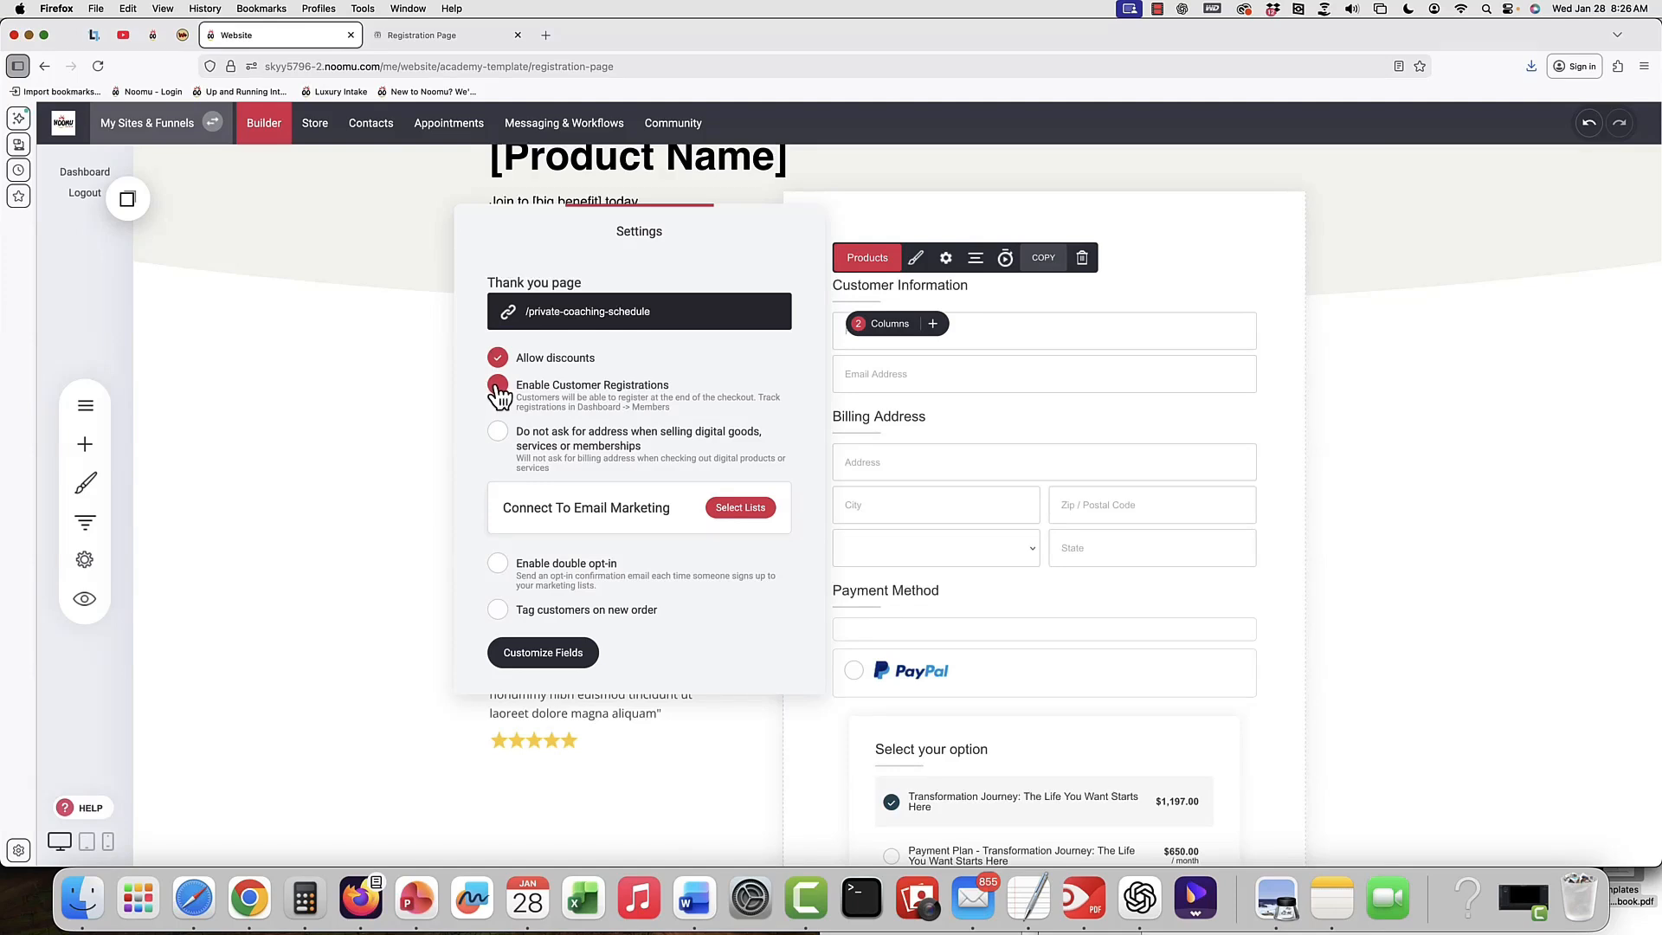
right_click(496, 387)
click(494, 384)
click(497, 387)
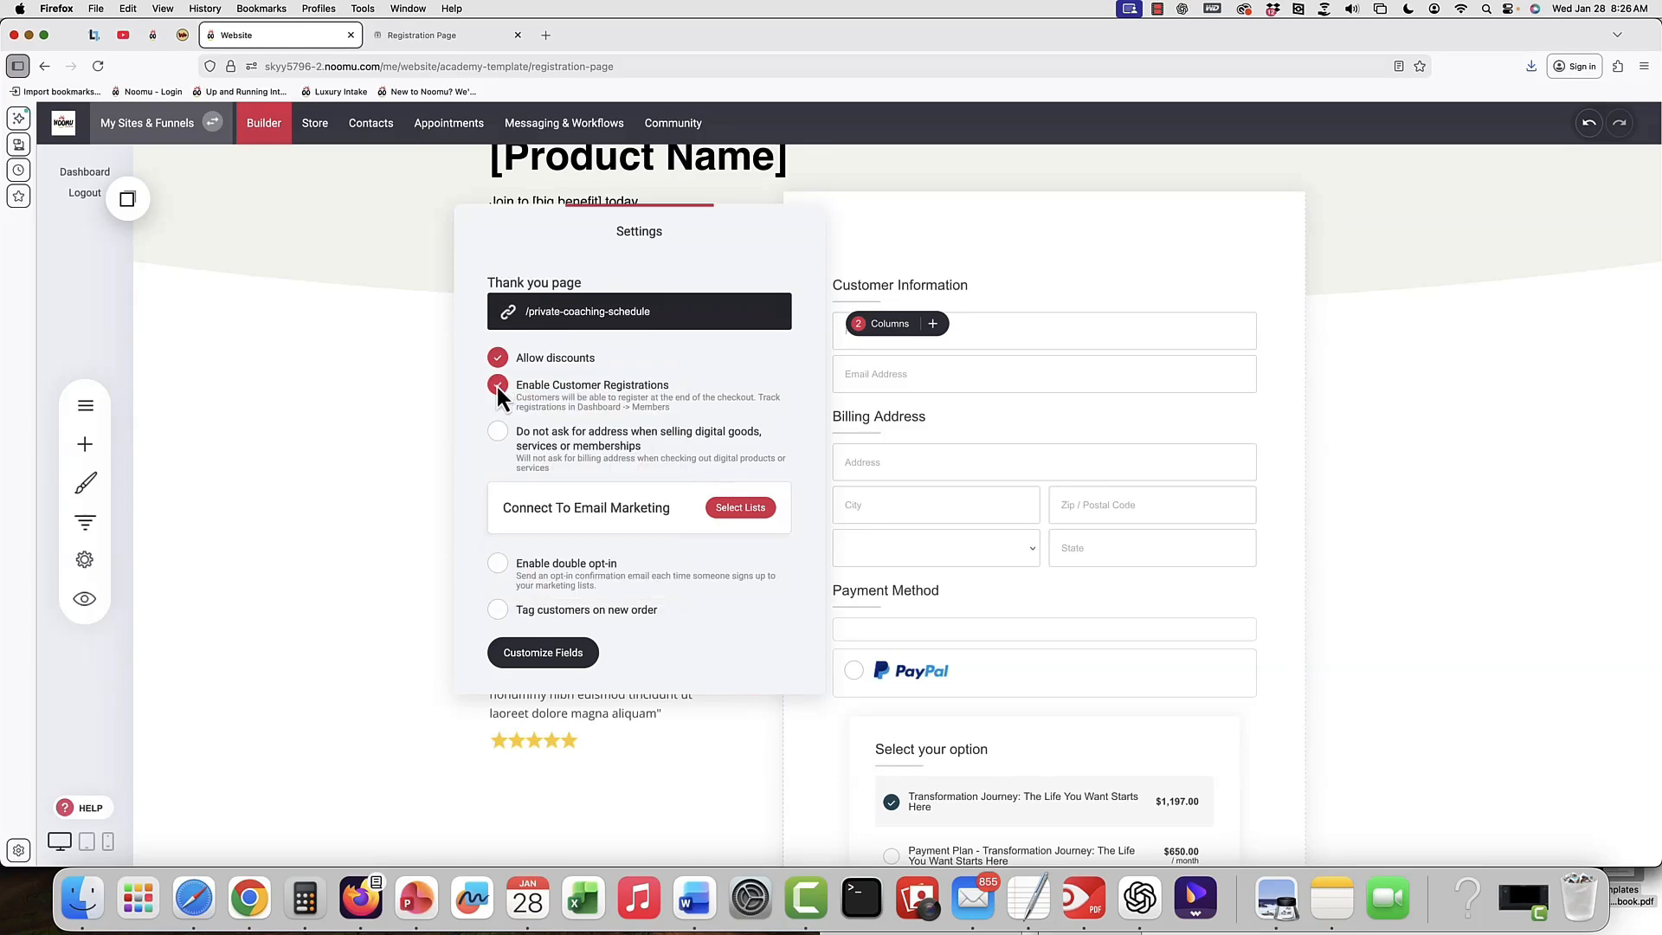
click(1010, 489)
scroll(1024, 375, down, 1)
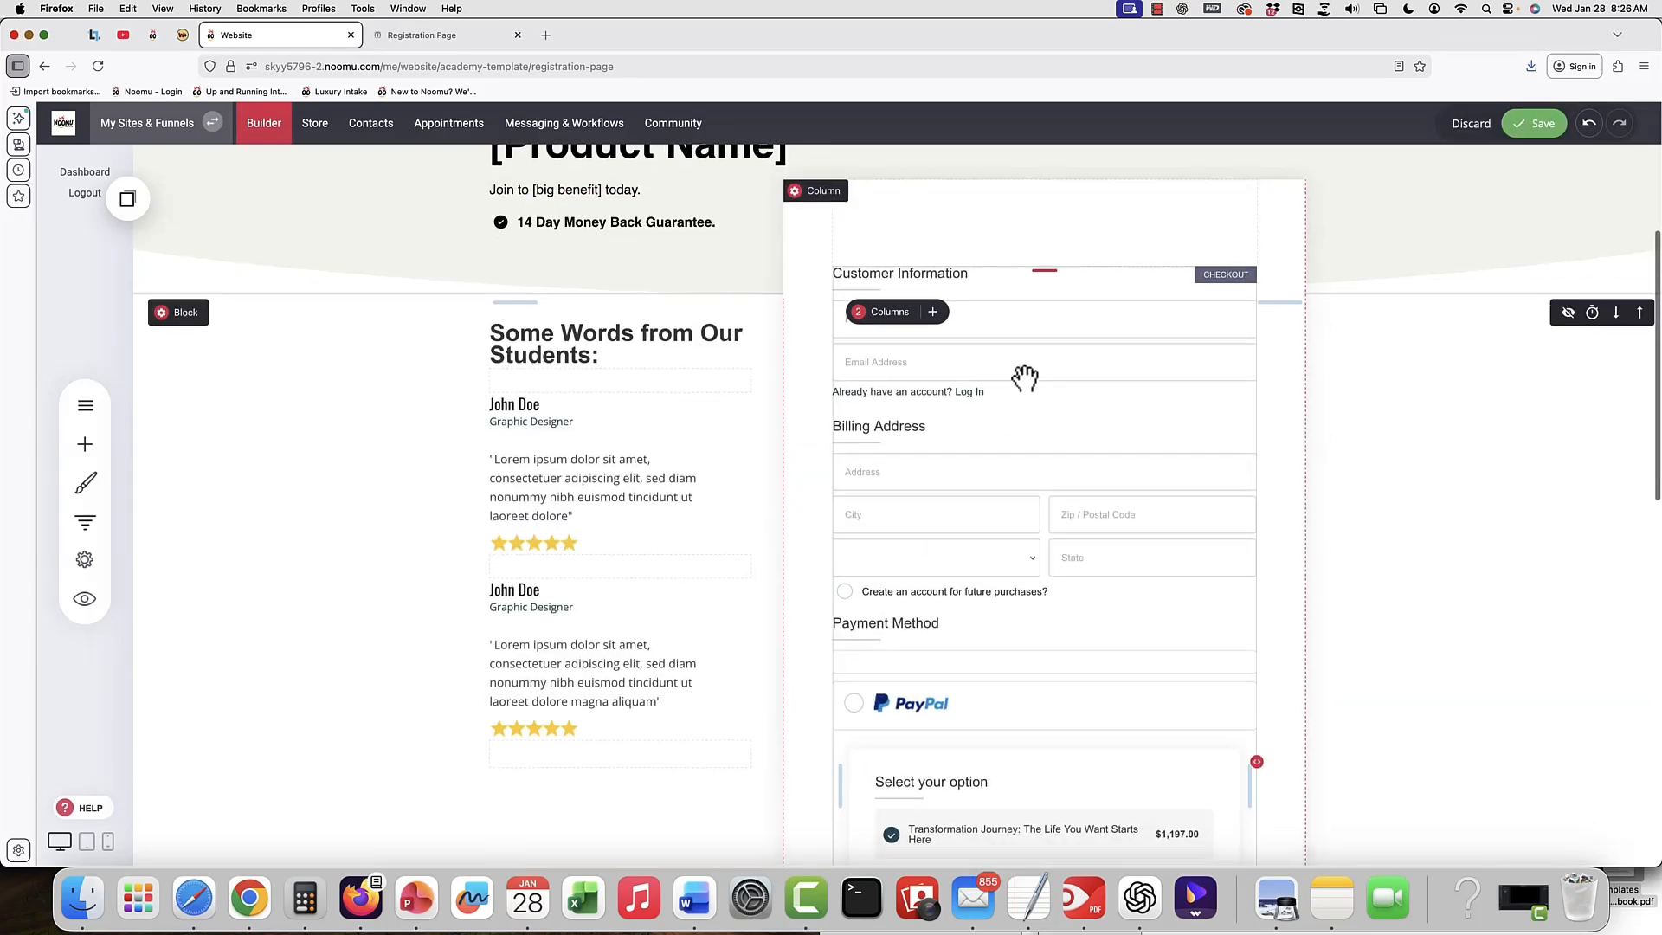
click(1543, 130)
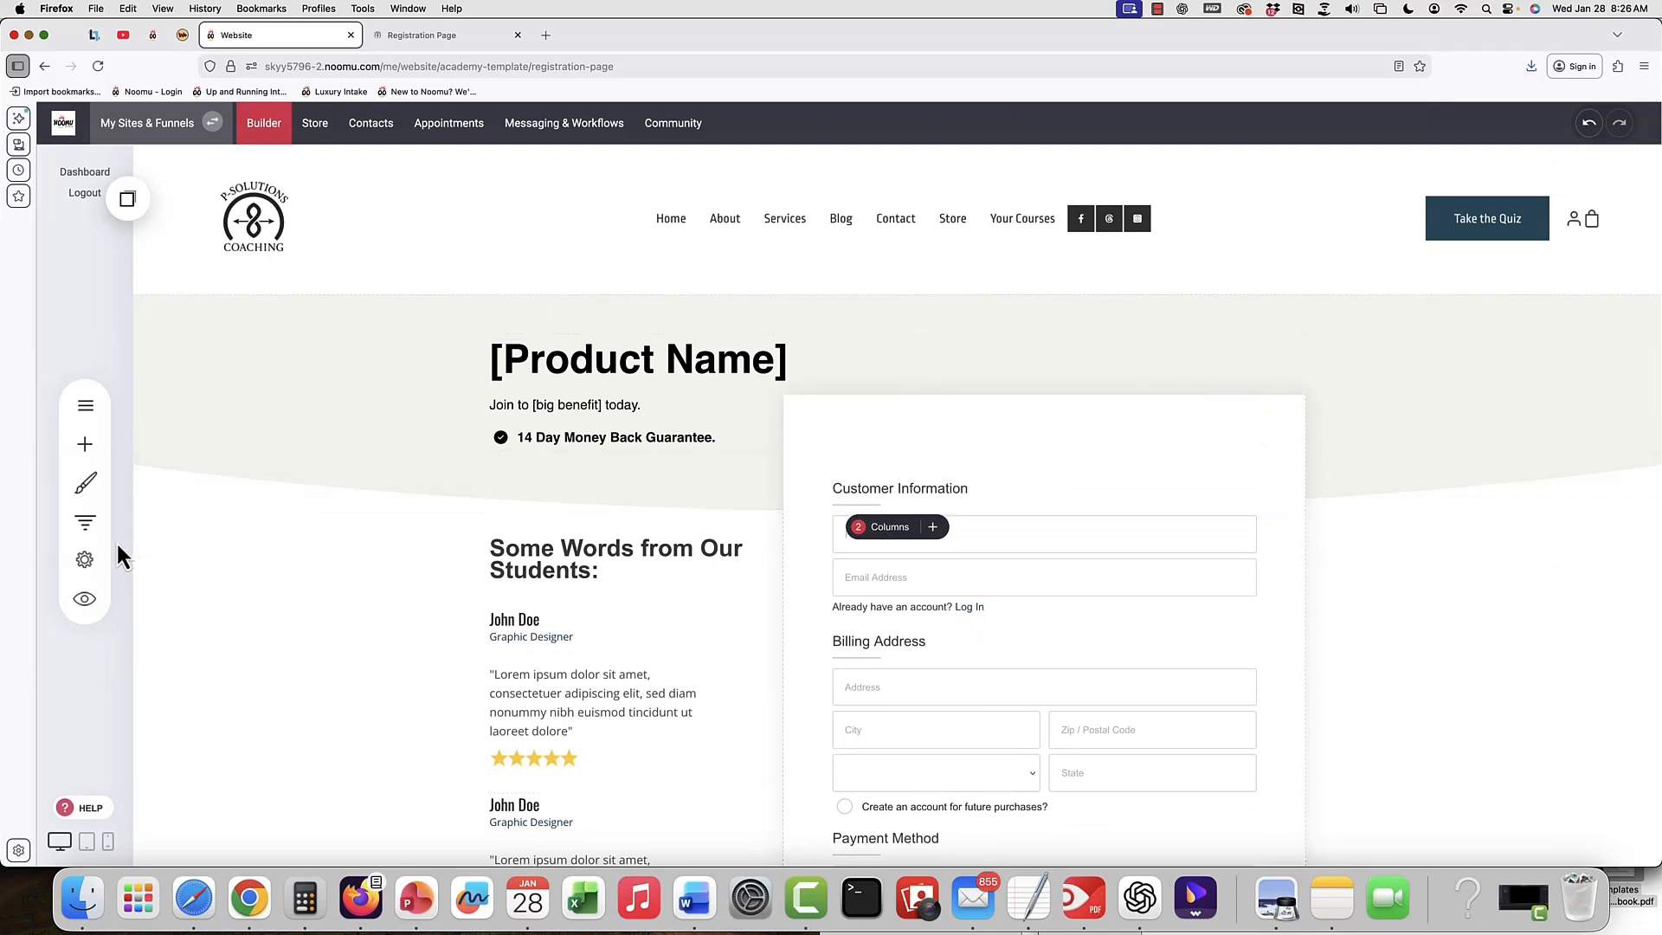
Open the Transformation Journey funnel's step list and check the options of the Course Members Area step.
click(82, 525)
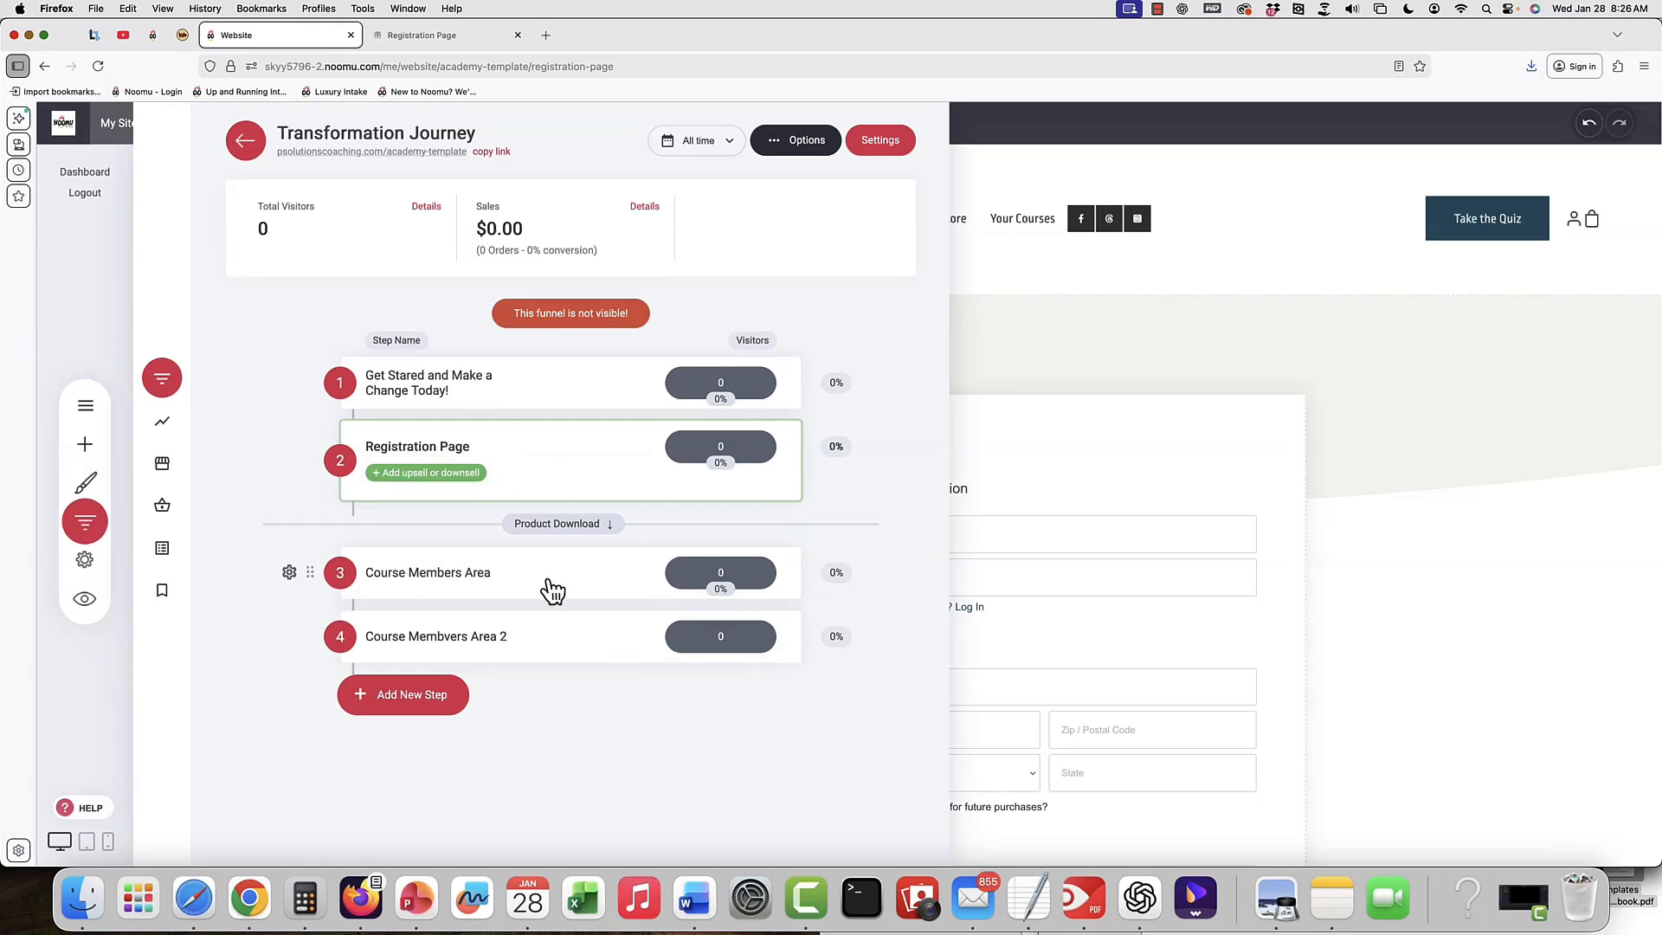
drag(552, 591, 313, 595)
click(290, 575)
Change the Transformation Journey funnel's system domain URL to transformation-journey in the funnel's domain settings.
click(881, 141)
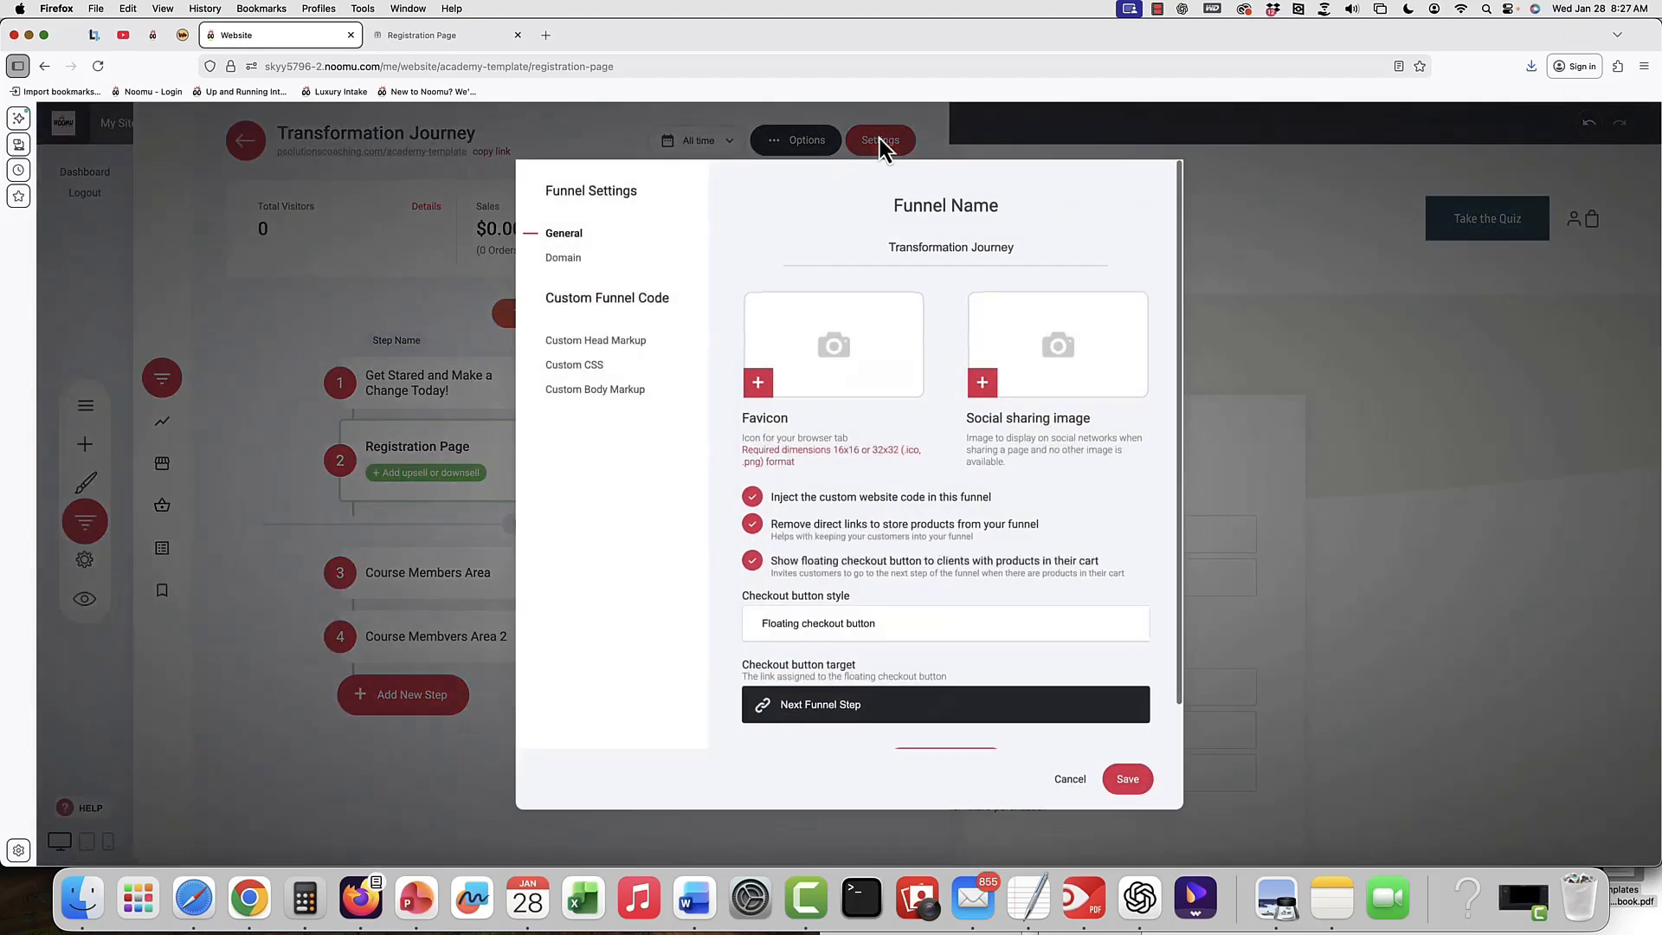
drag(1027, 249, 875, 249)
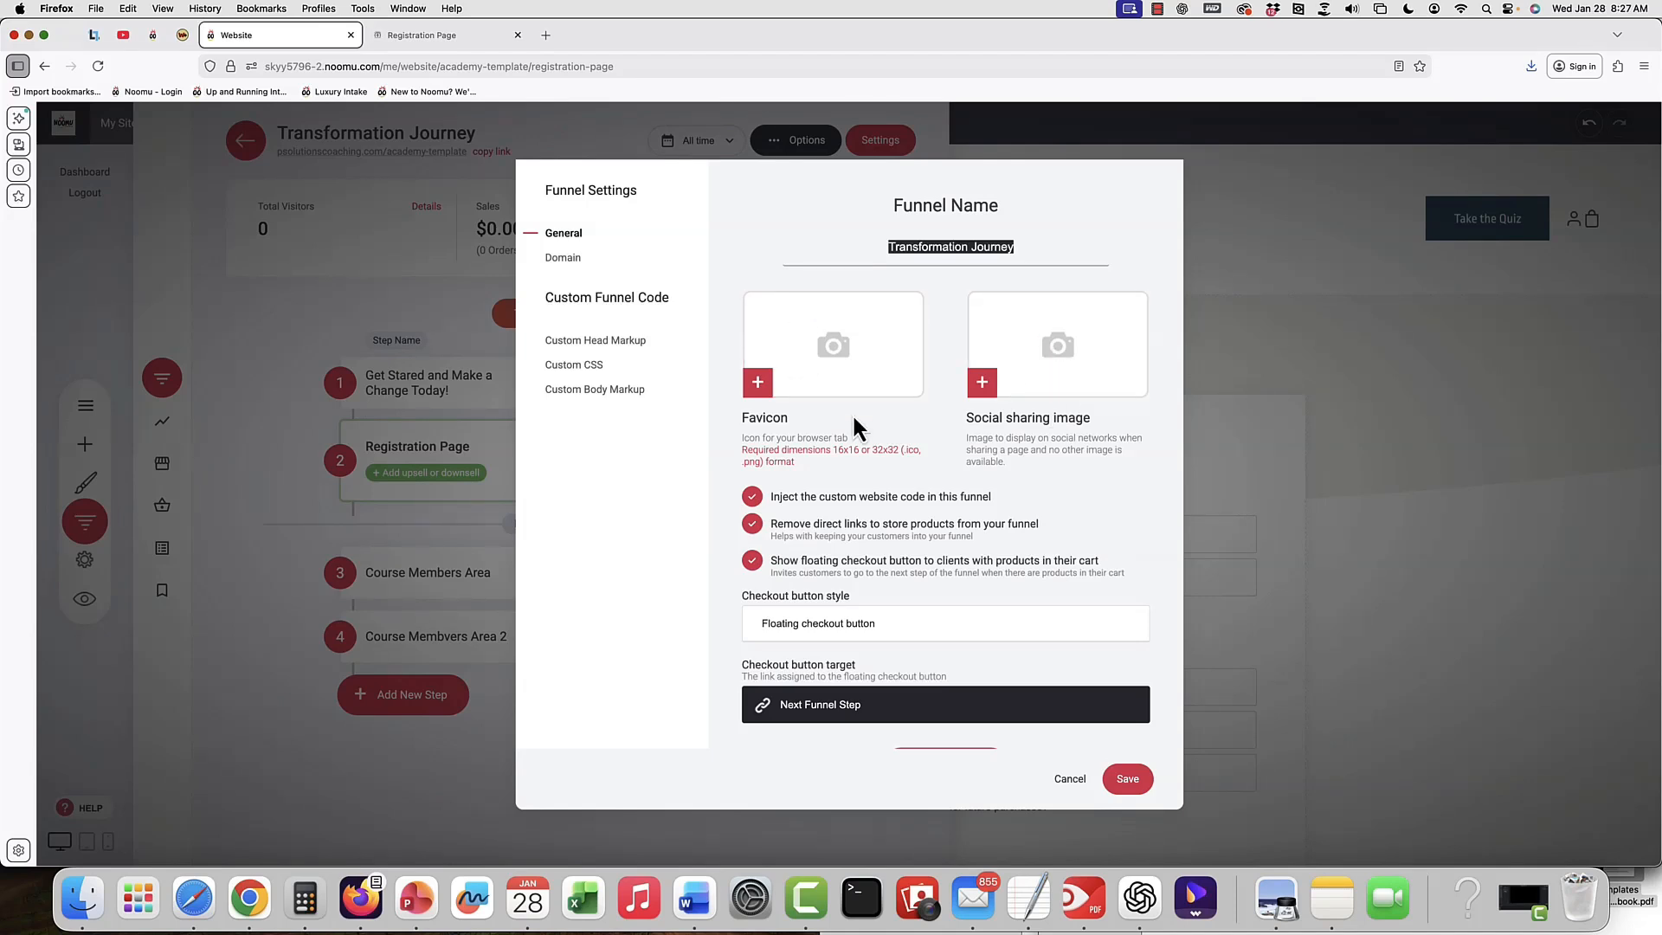
click(566, 259)
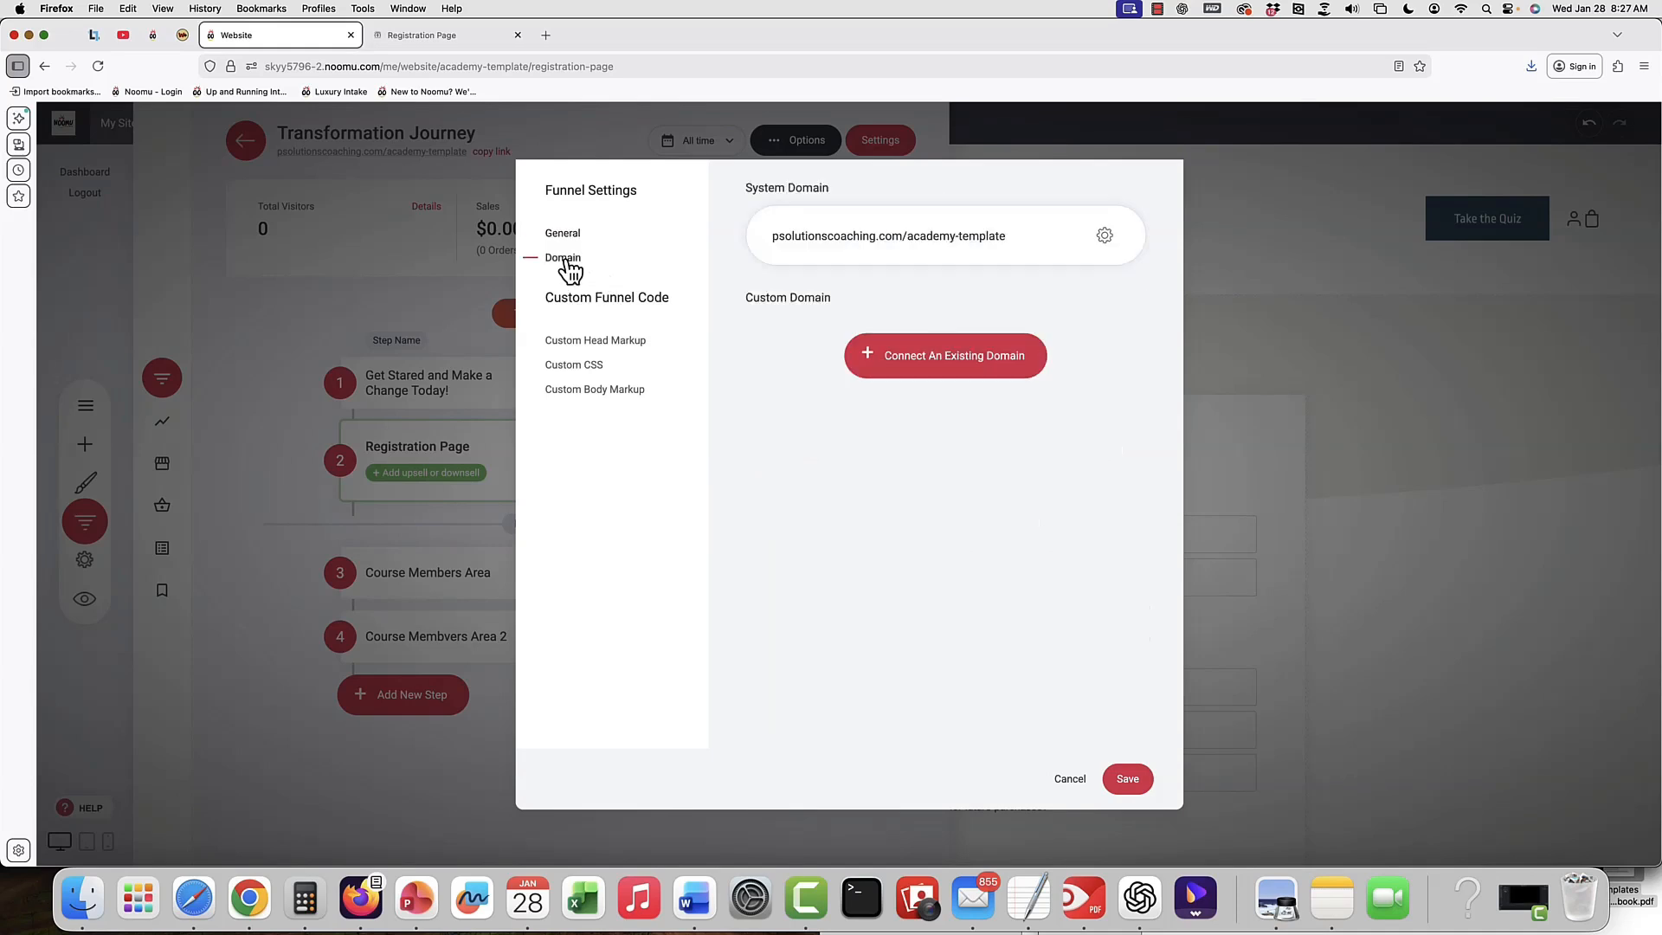
drag(772, 235, 919, 238)
click(920, 238)
click(1103, 238)
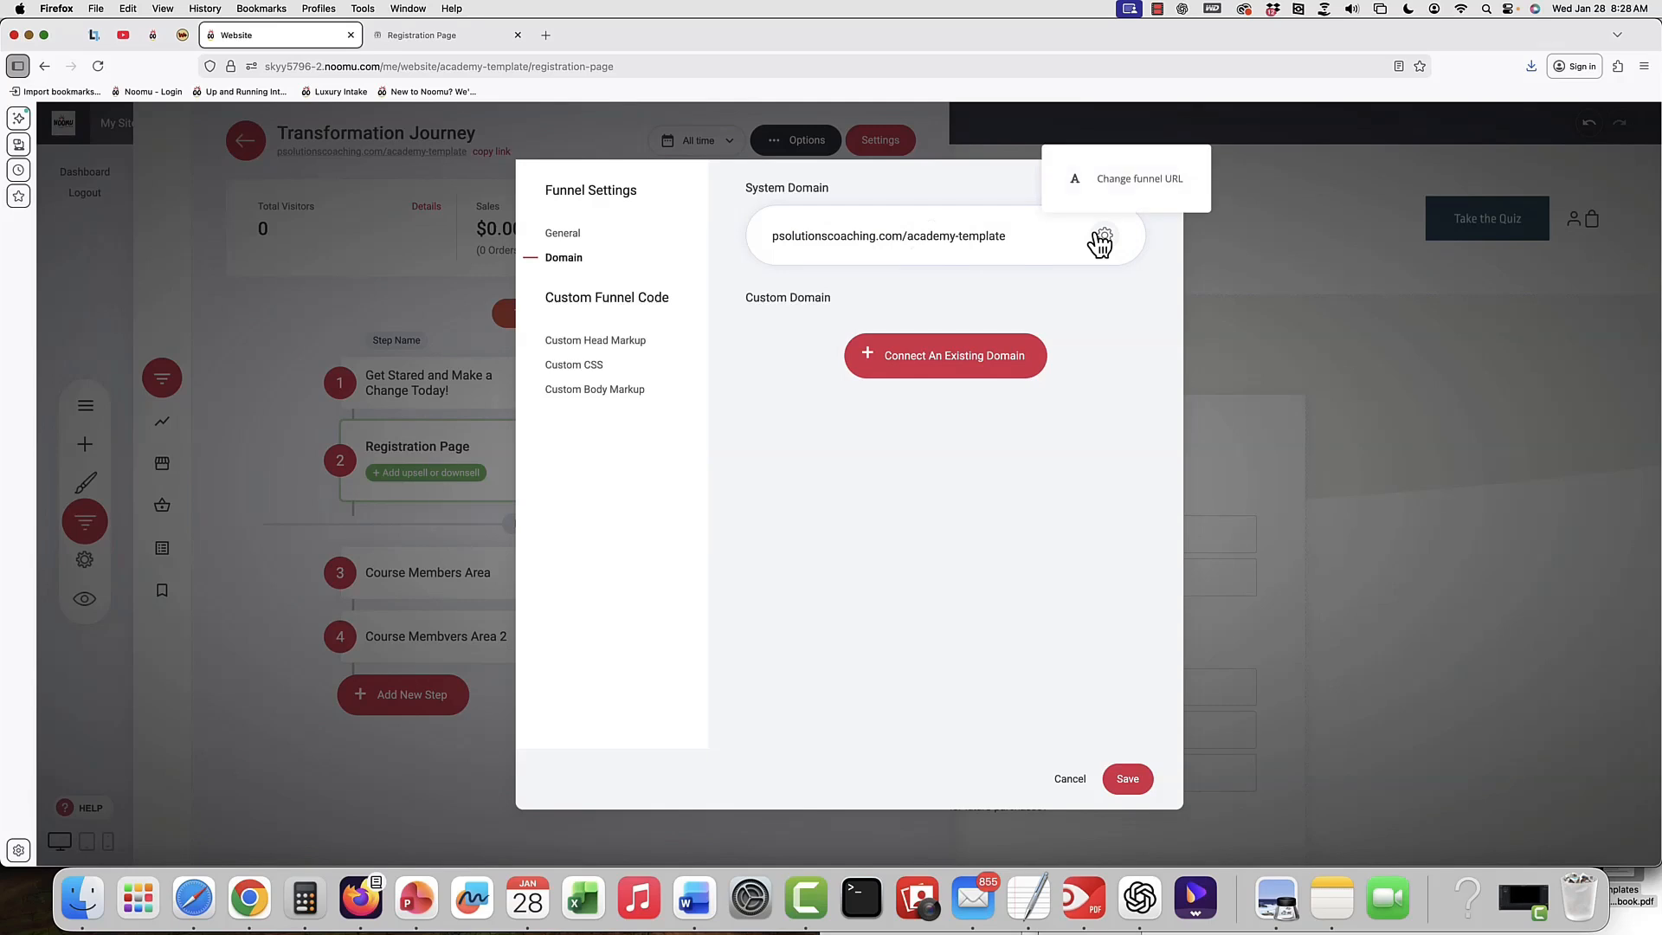
click(1113, 192)
drag(890, 315, 646, 303)
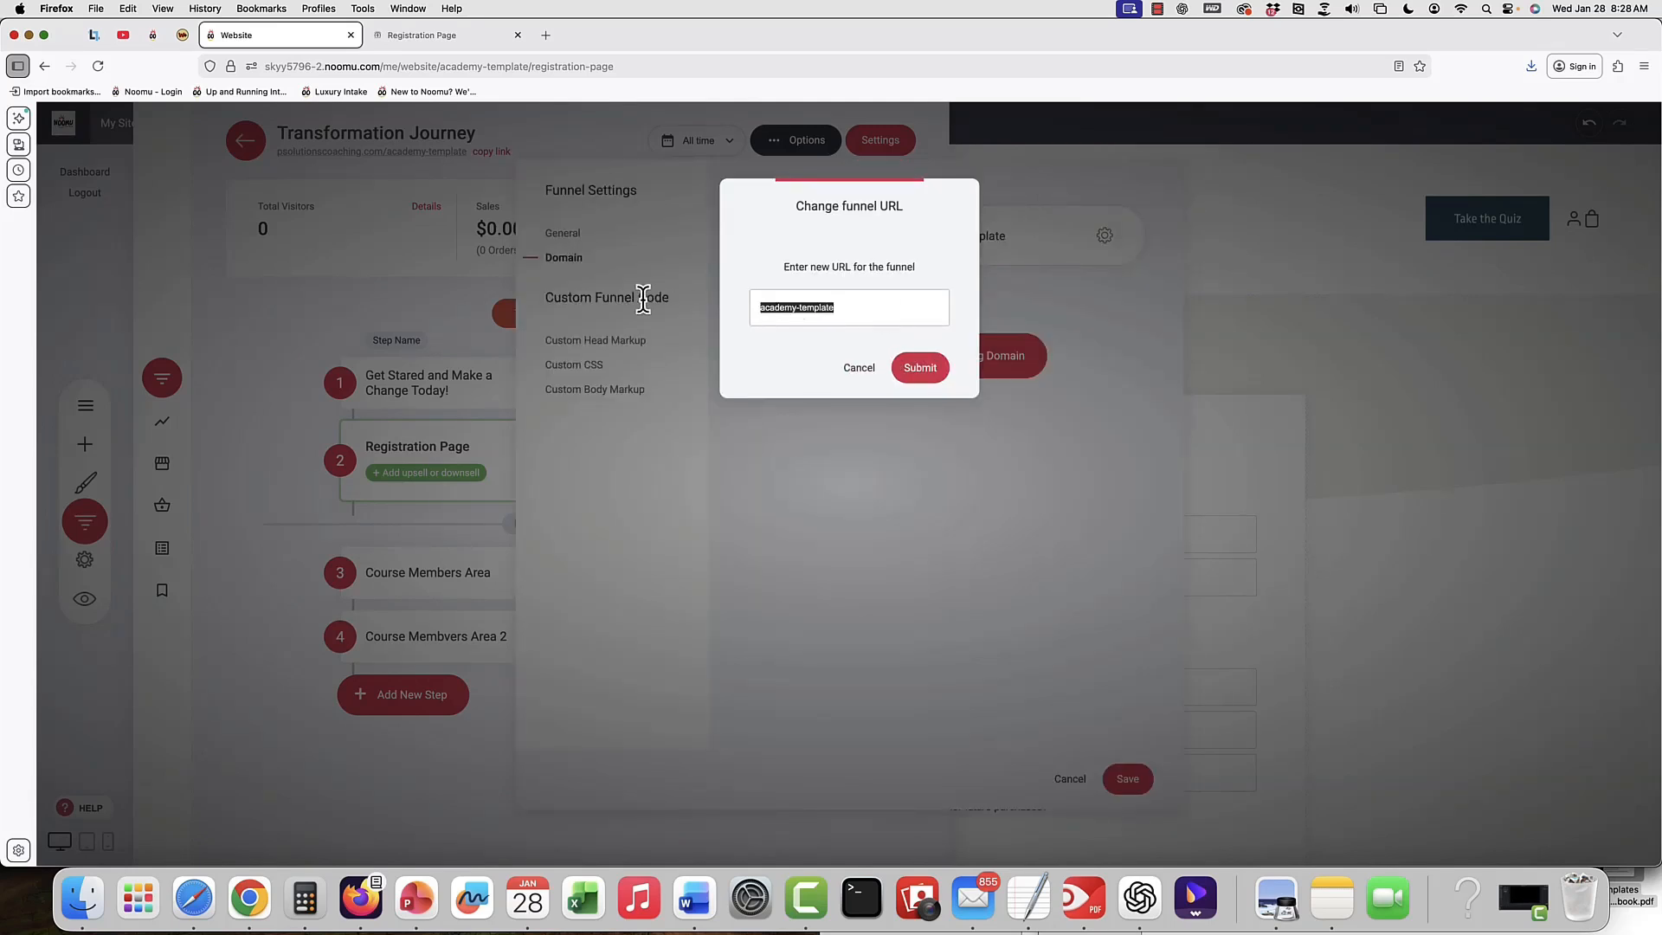
text(transformation-journey)
click(920, 367)
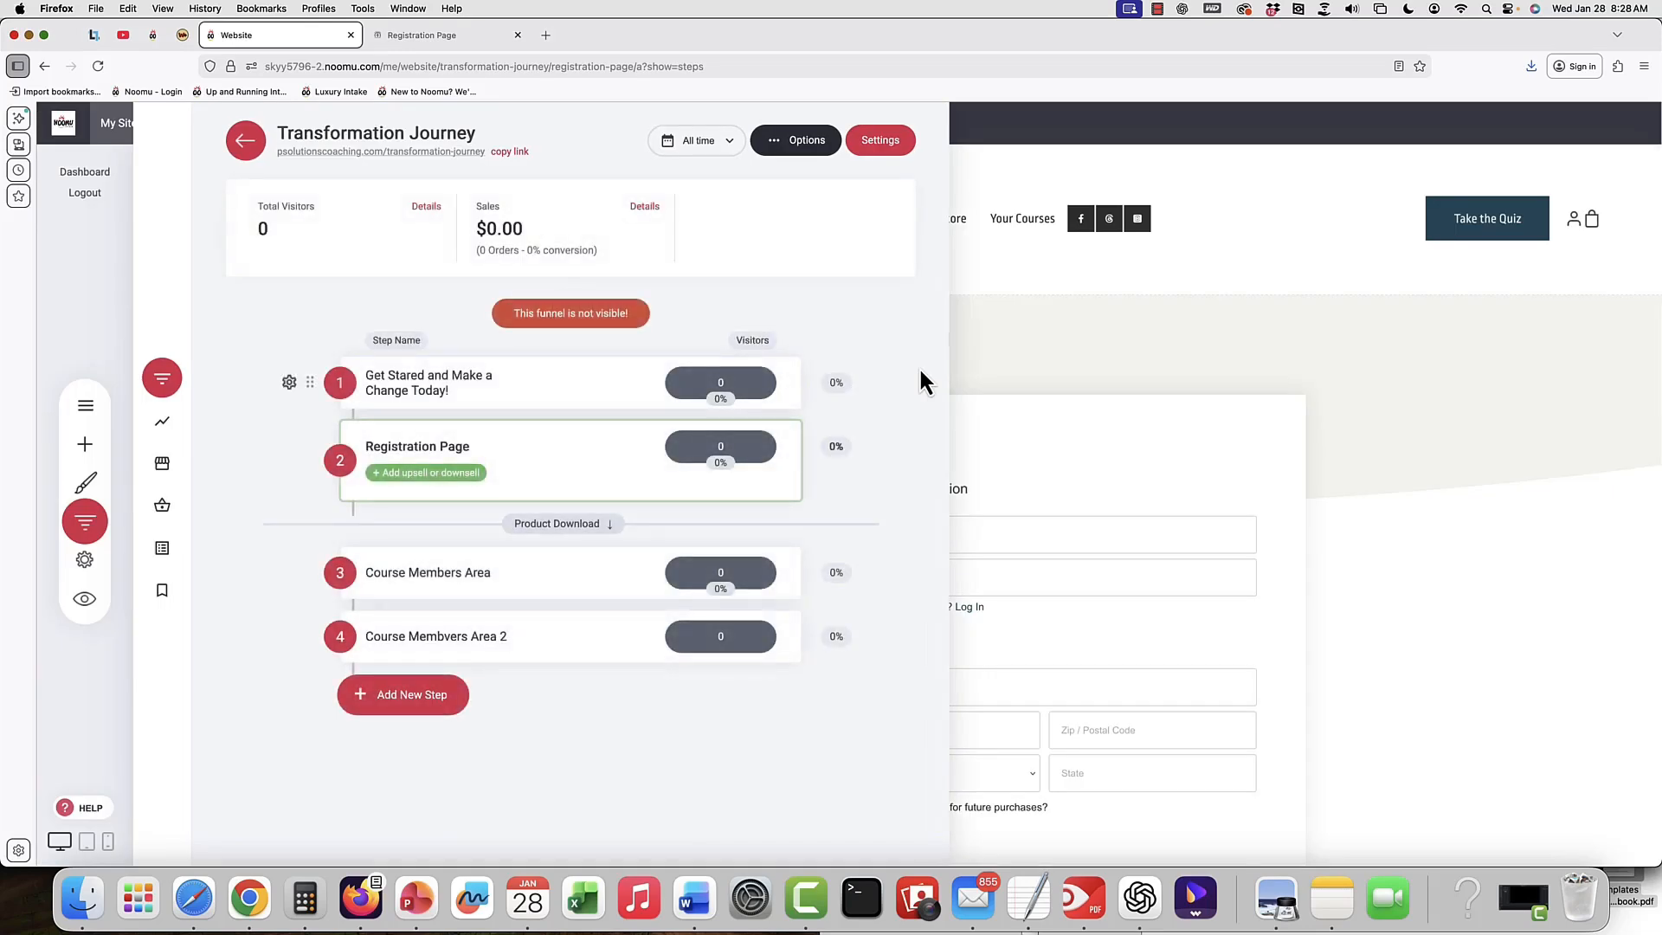
click(1030, 454)
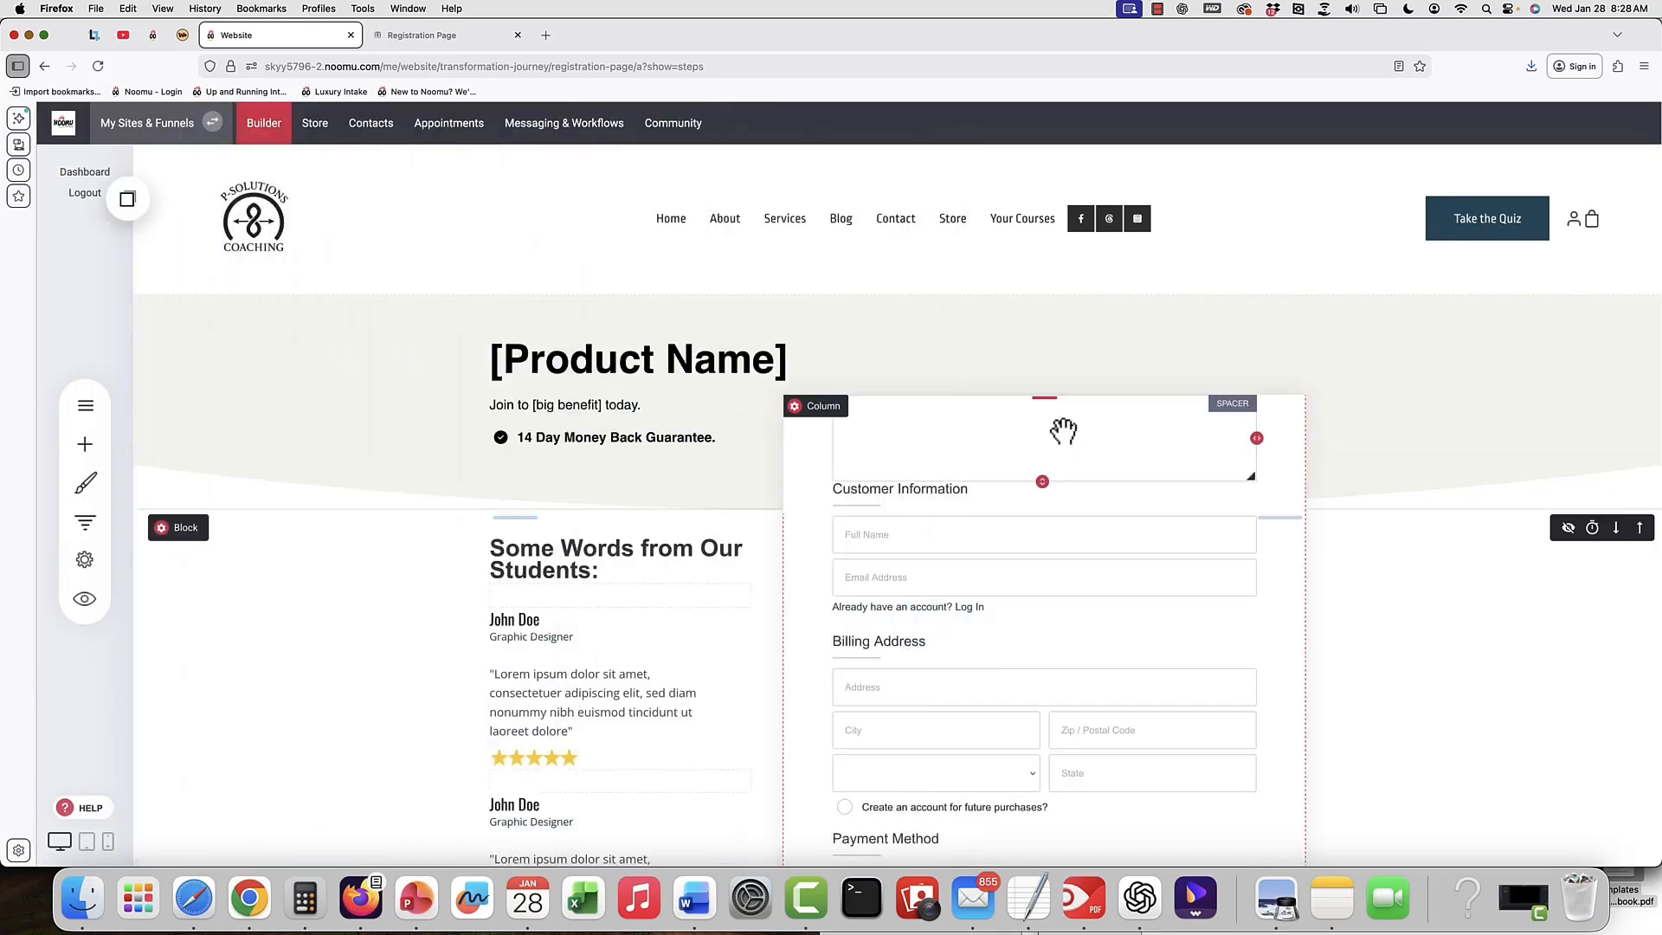
Review the funnel choices for moving the Private Coaching Schedule page into a funnel and cancel the move.
click(90, 411)
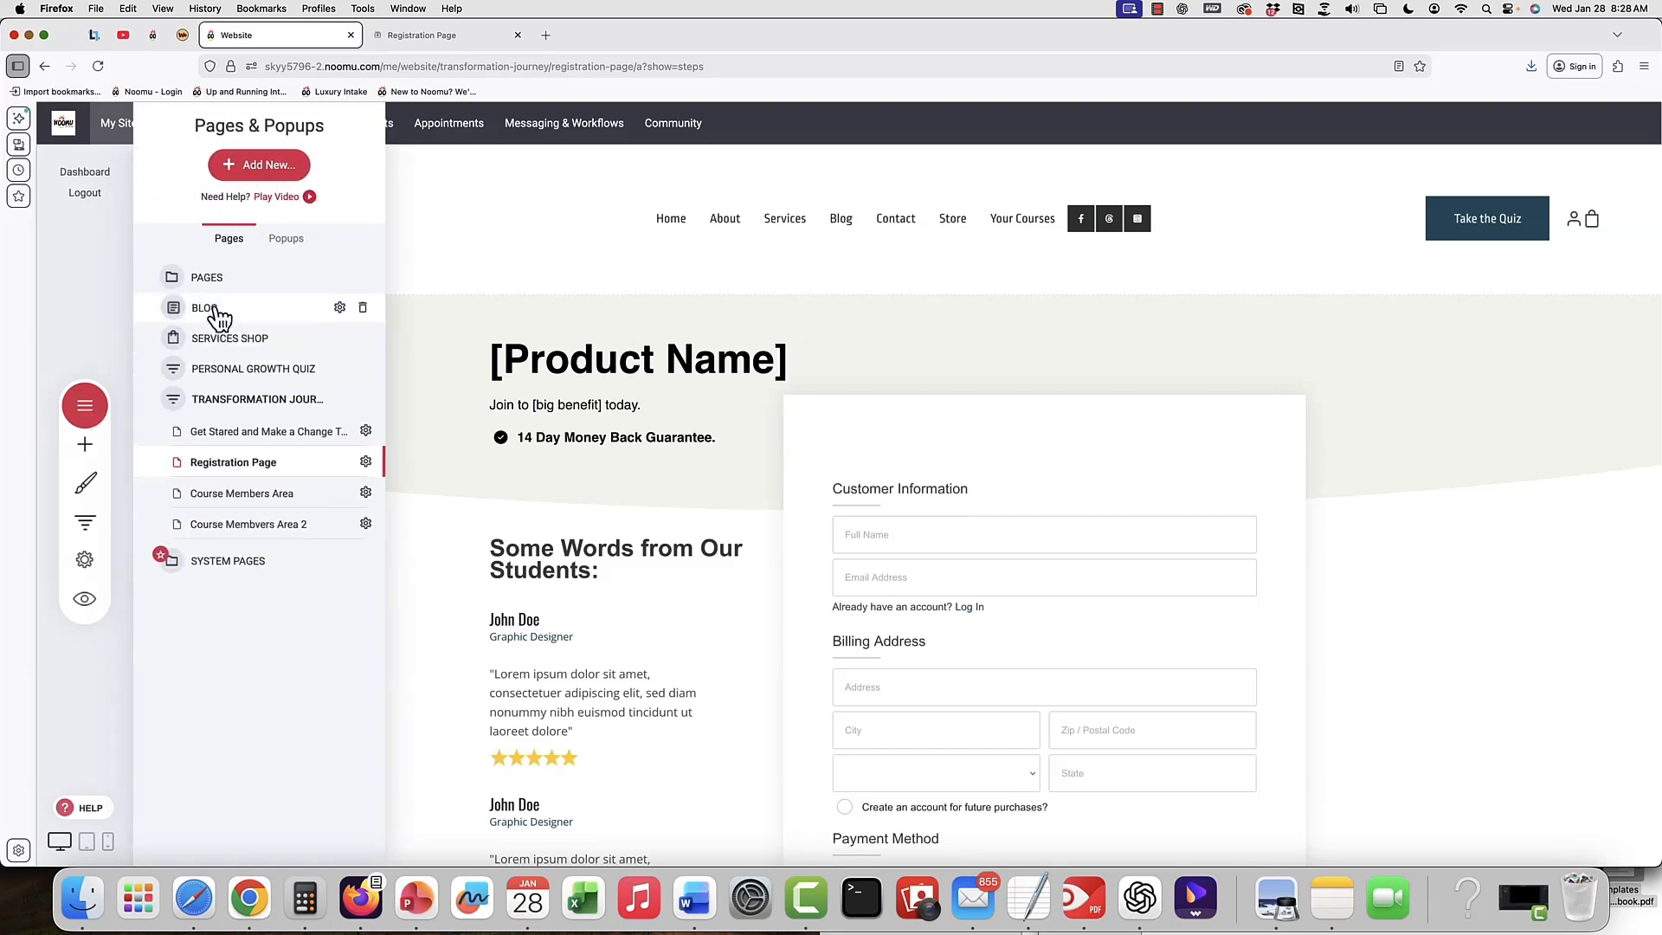
click(213, 278)
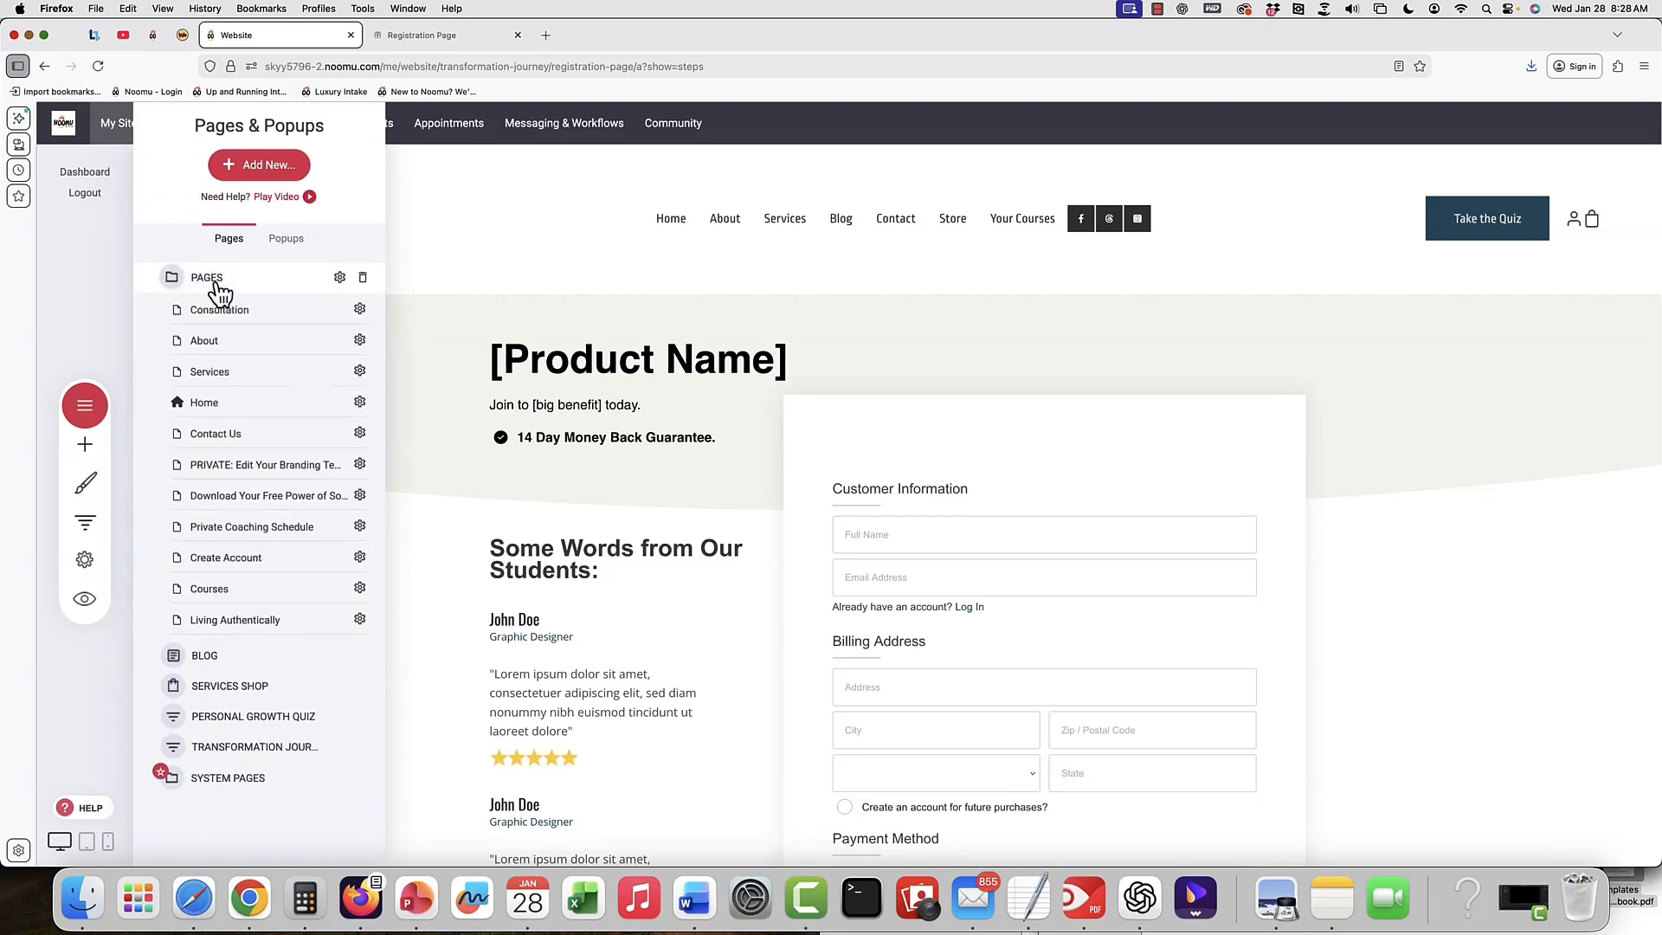
click(360, 527)
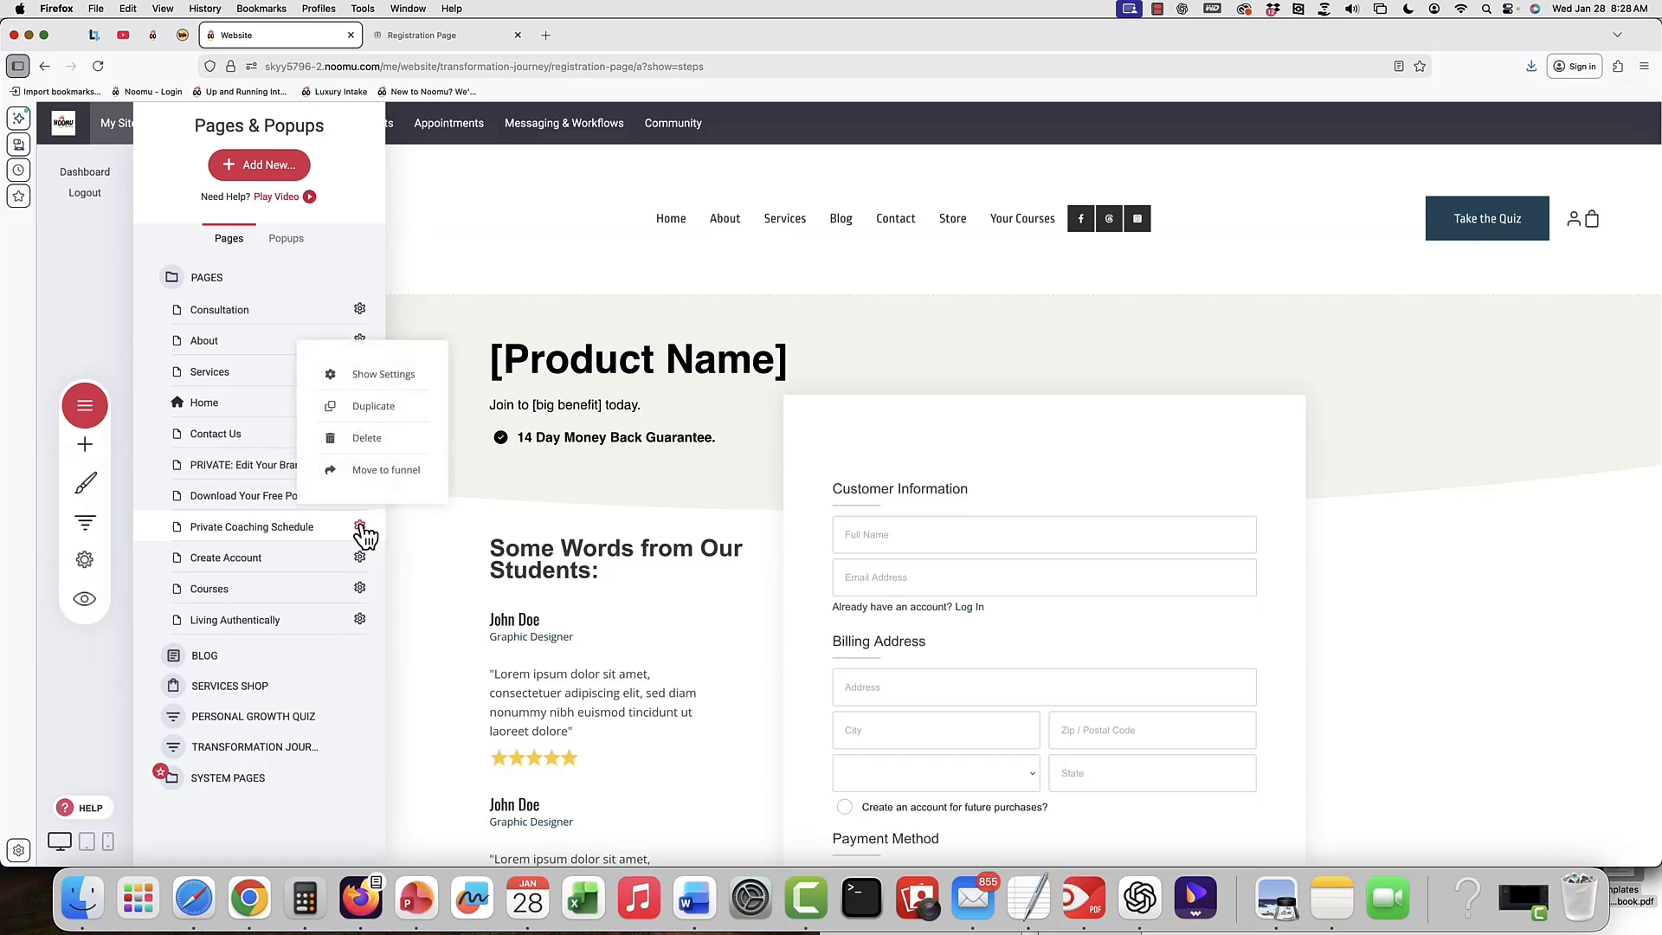
click(378, 472)
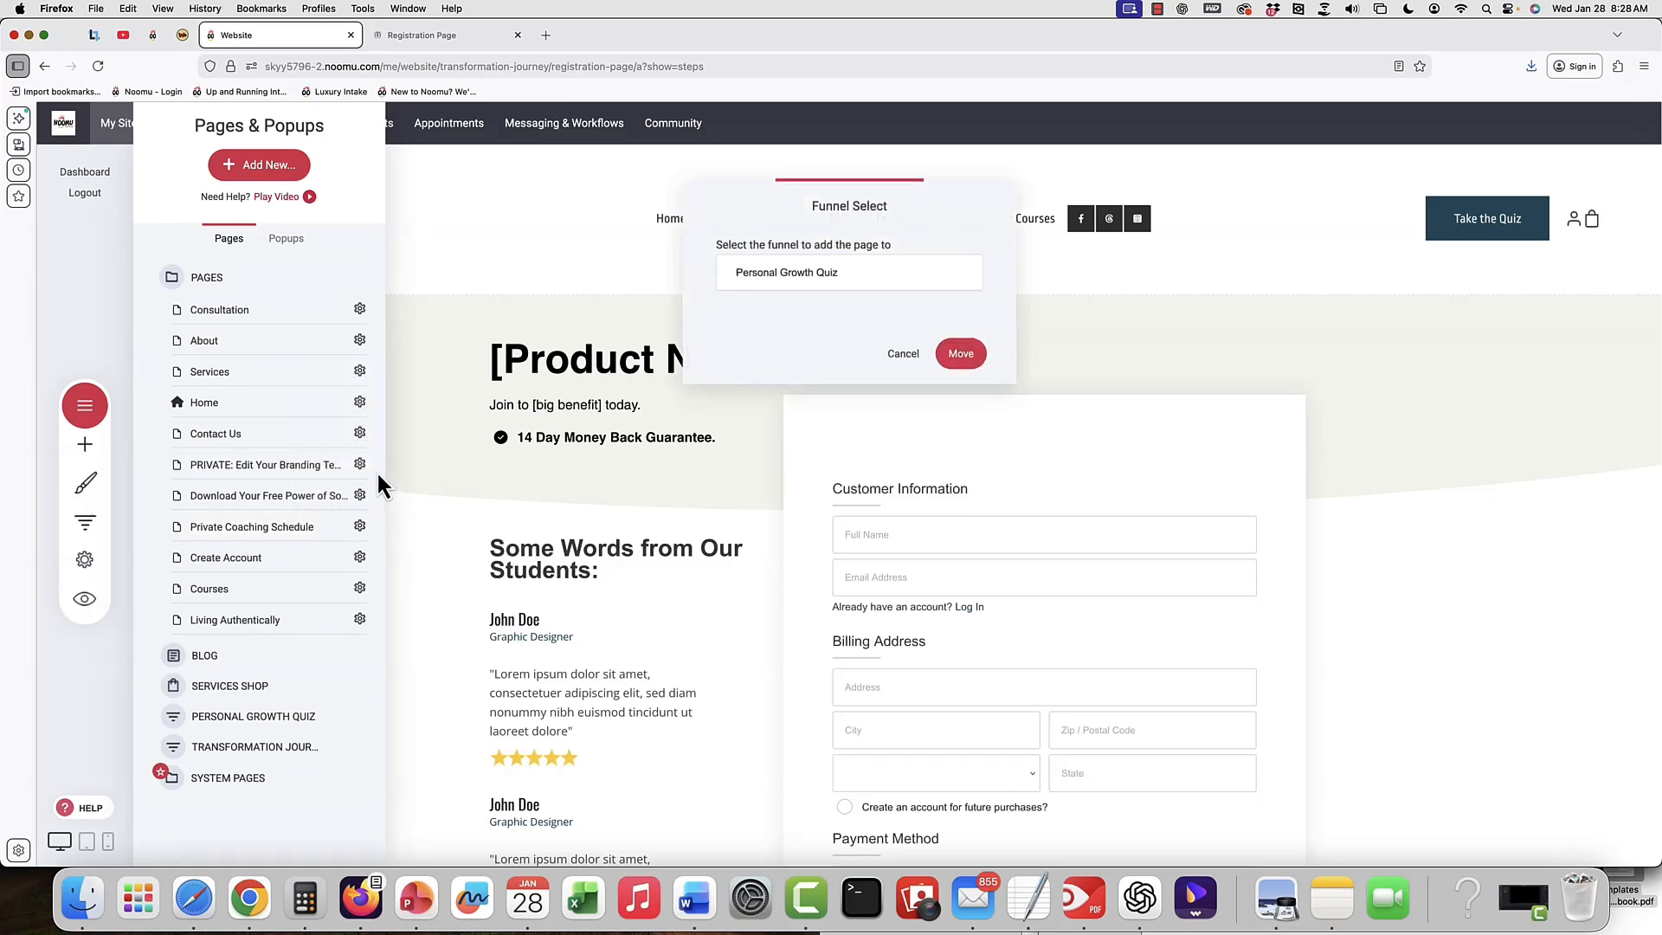
click(874, 280)
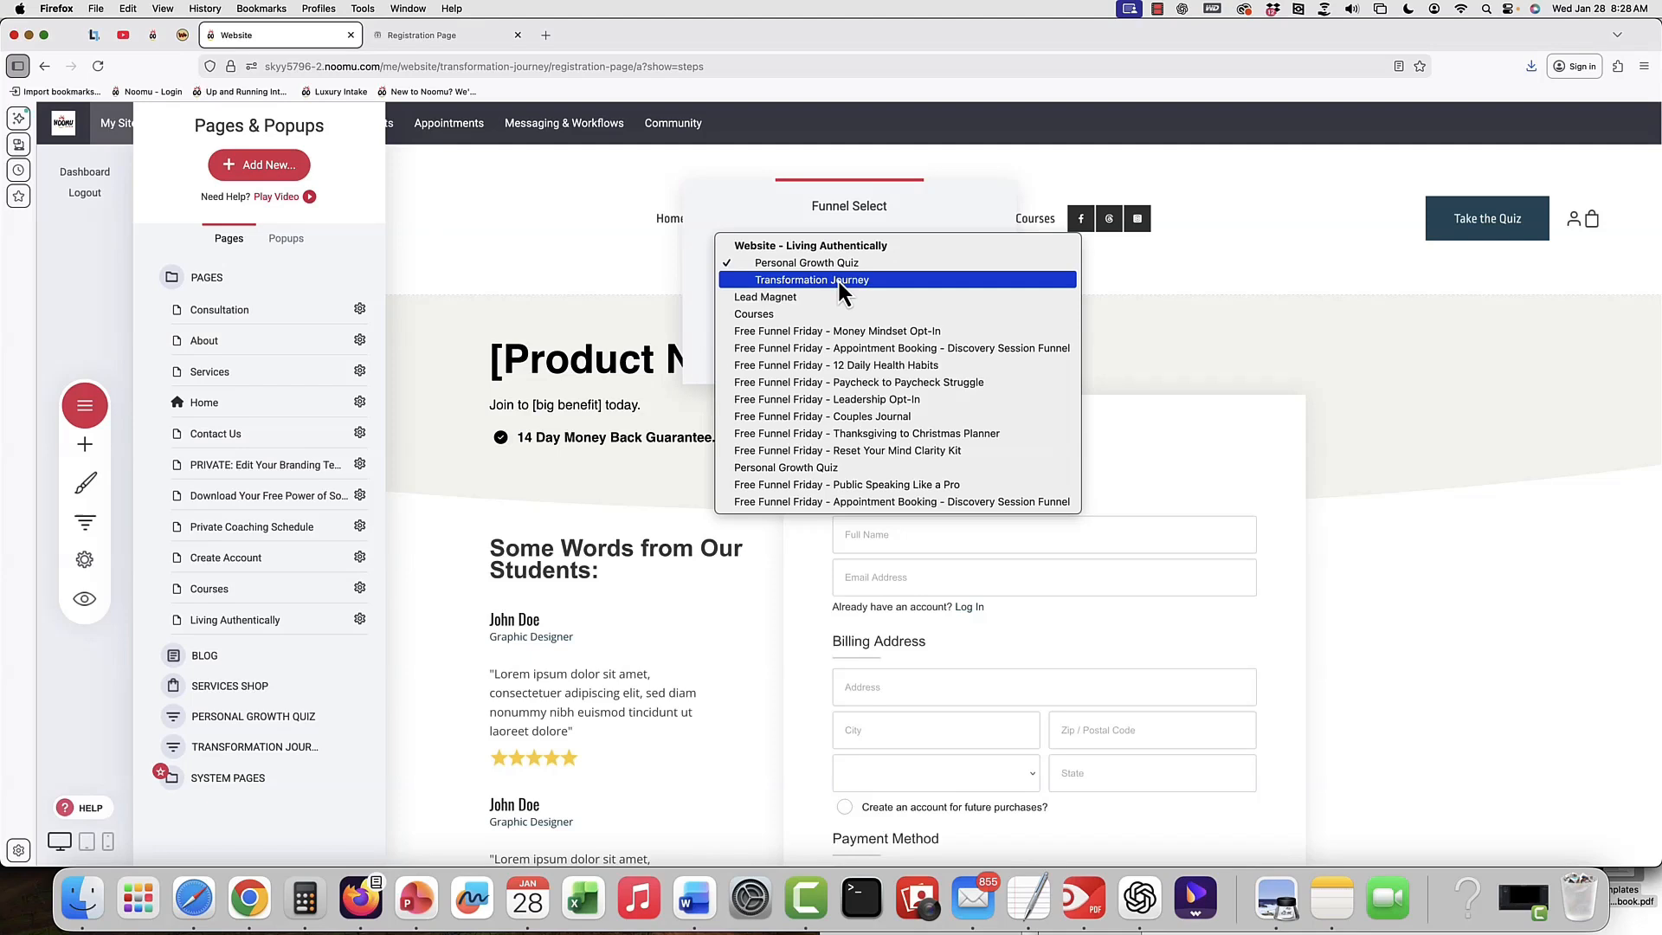
click(505, 428)
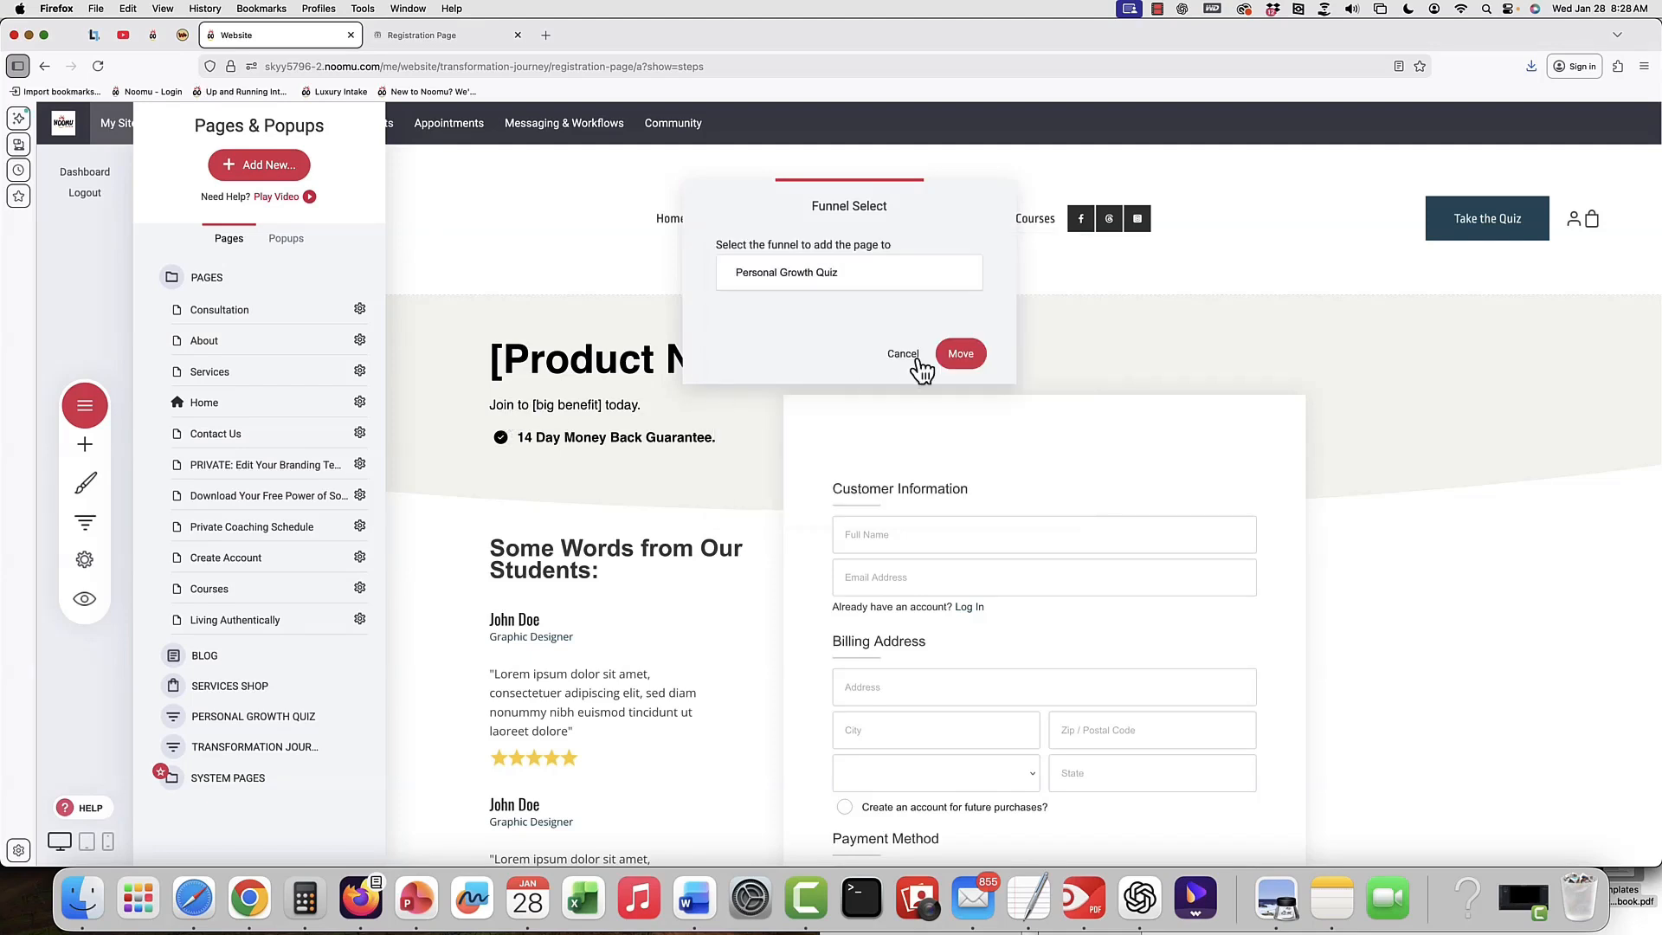
click(905, 354)
click(556, 473)
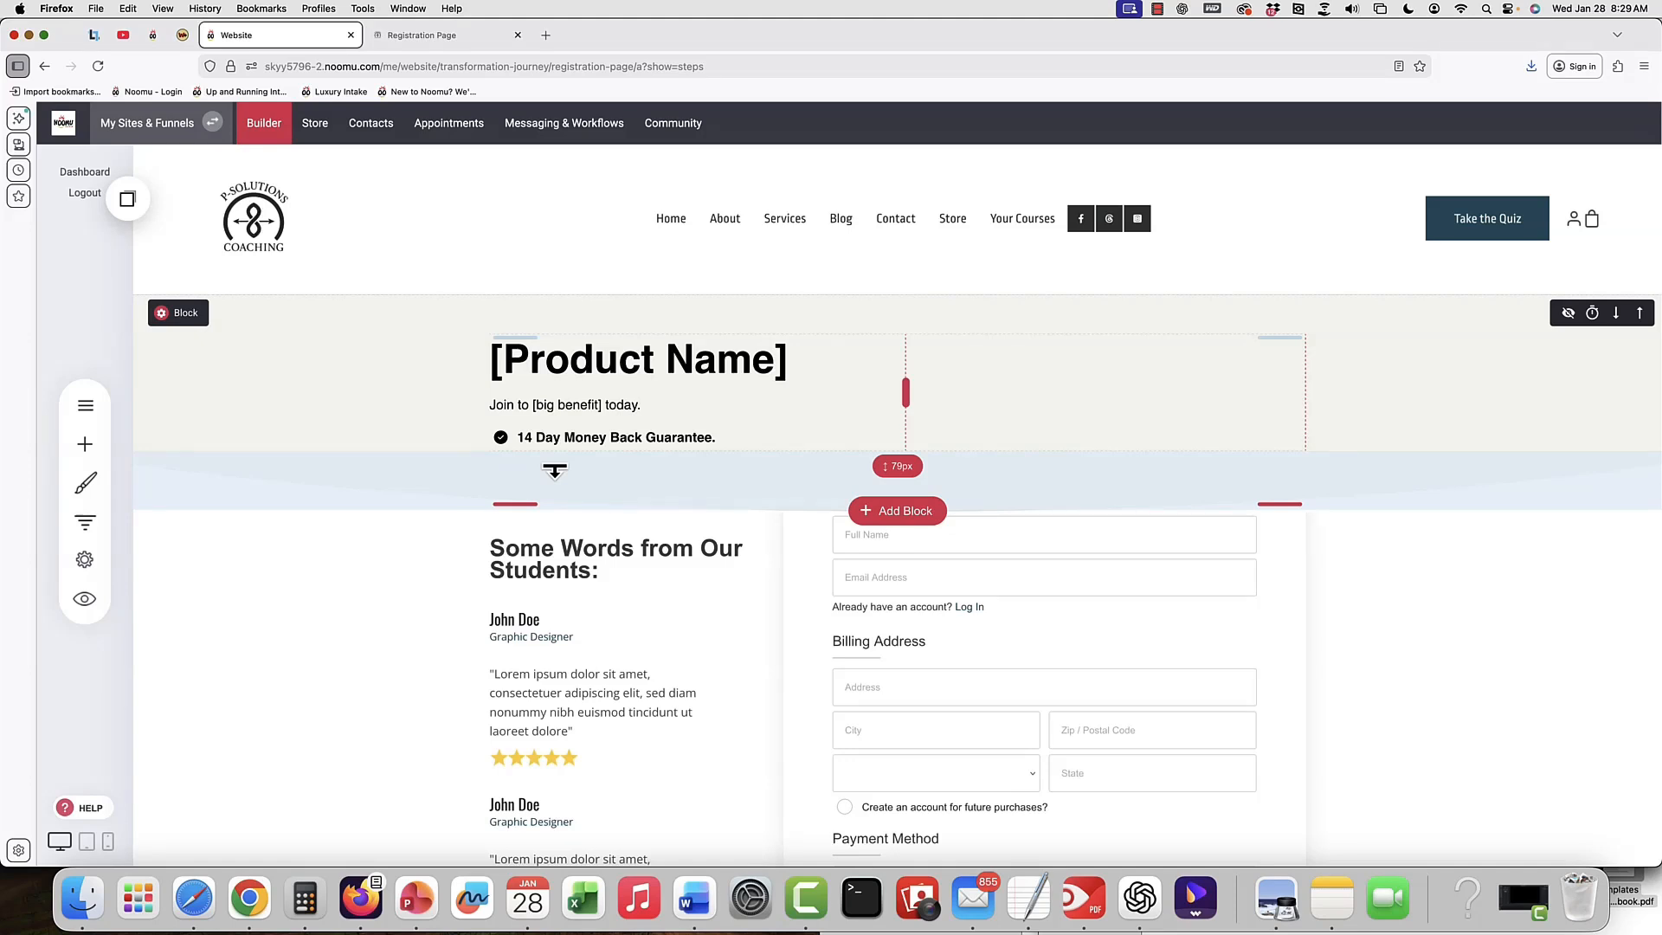
Open the Private Coaching Schedule page from the website's pages and review its welcome text and booking calendar.
click(85, 408)
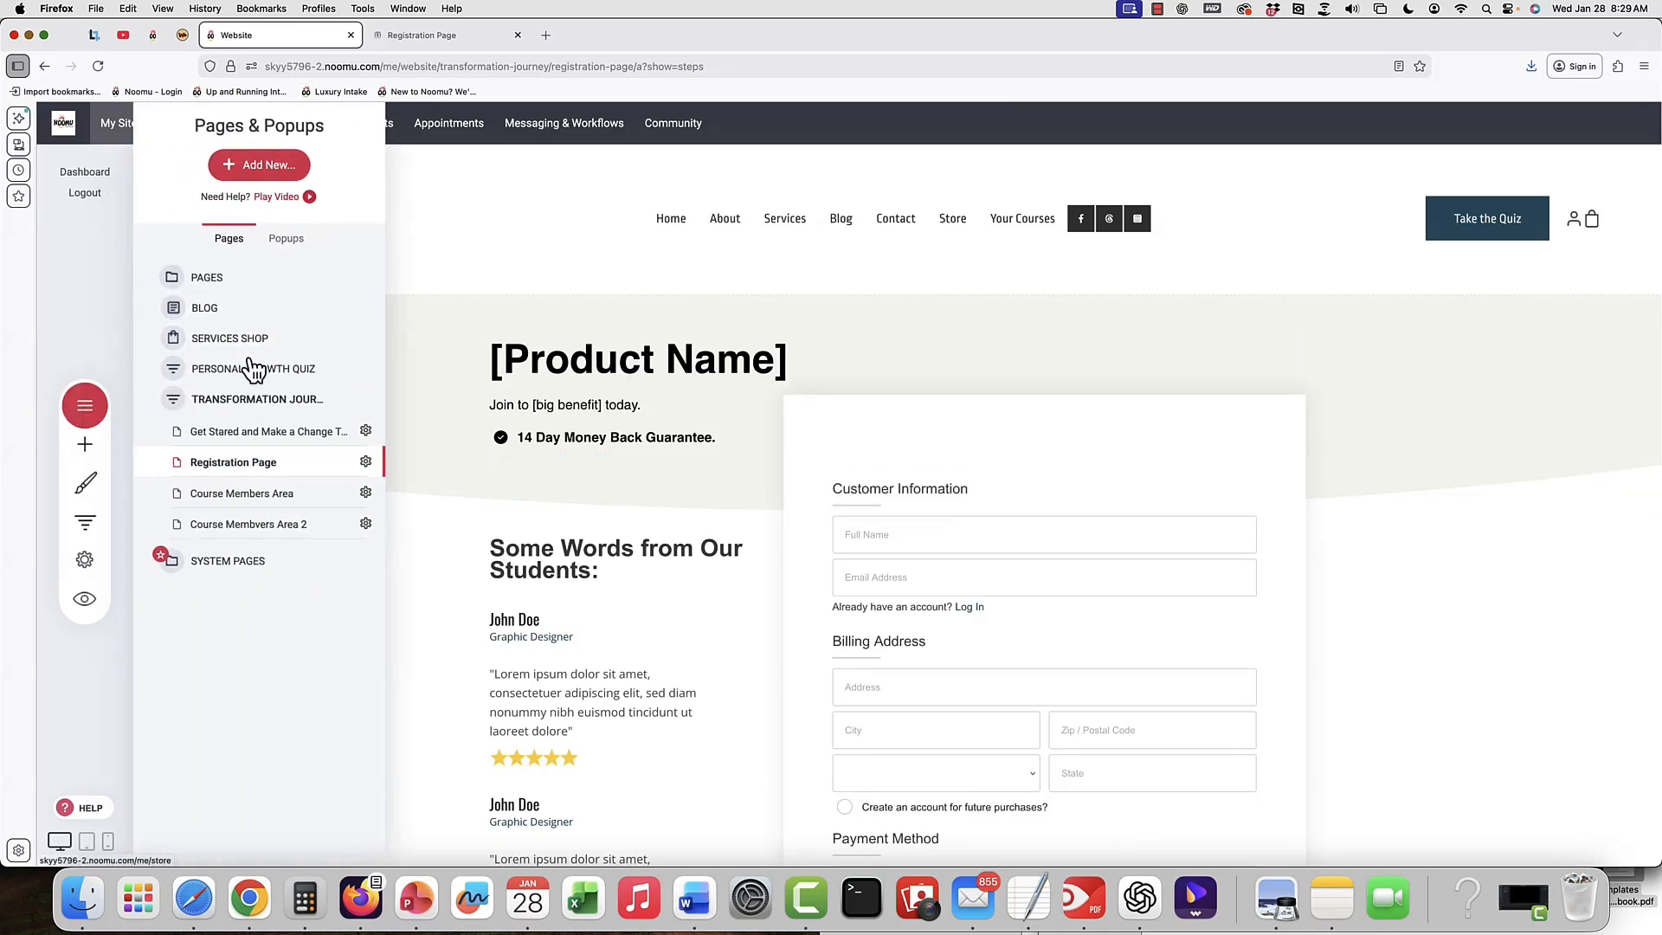
click(235, 279)
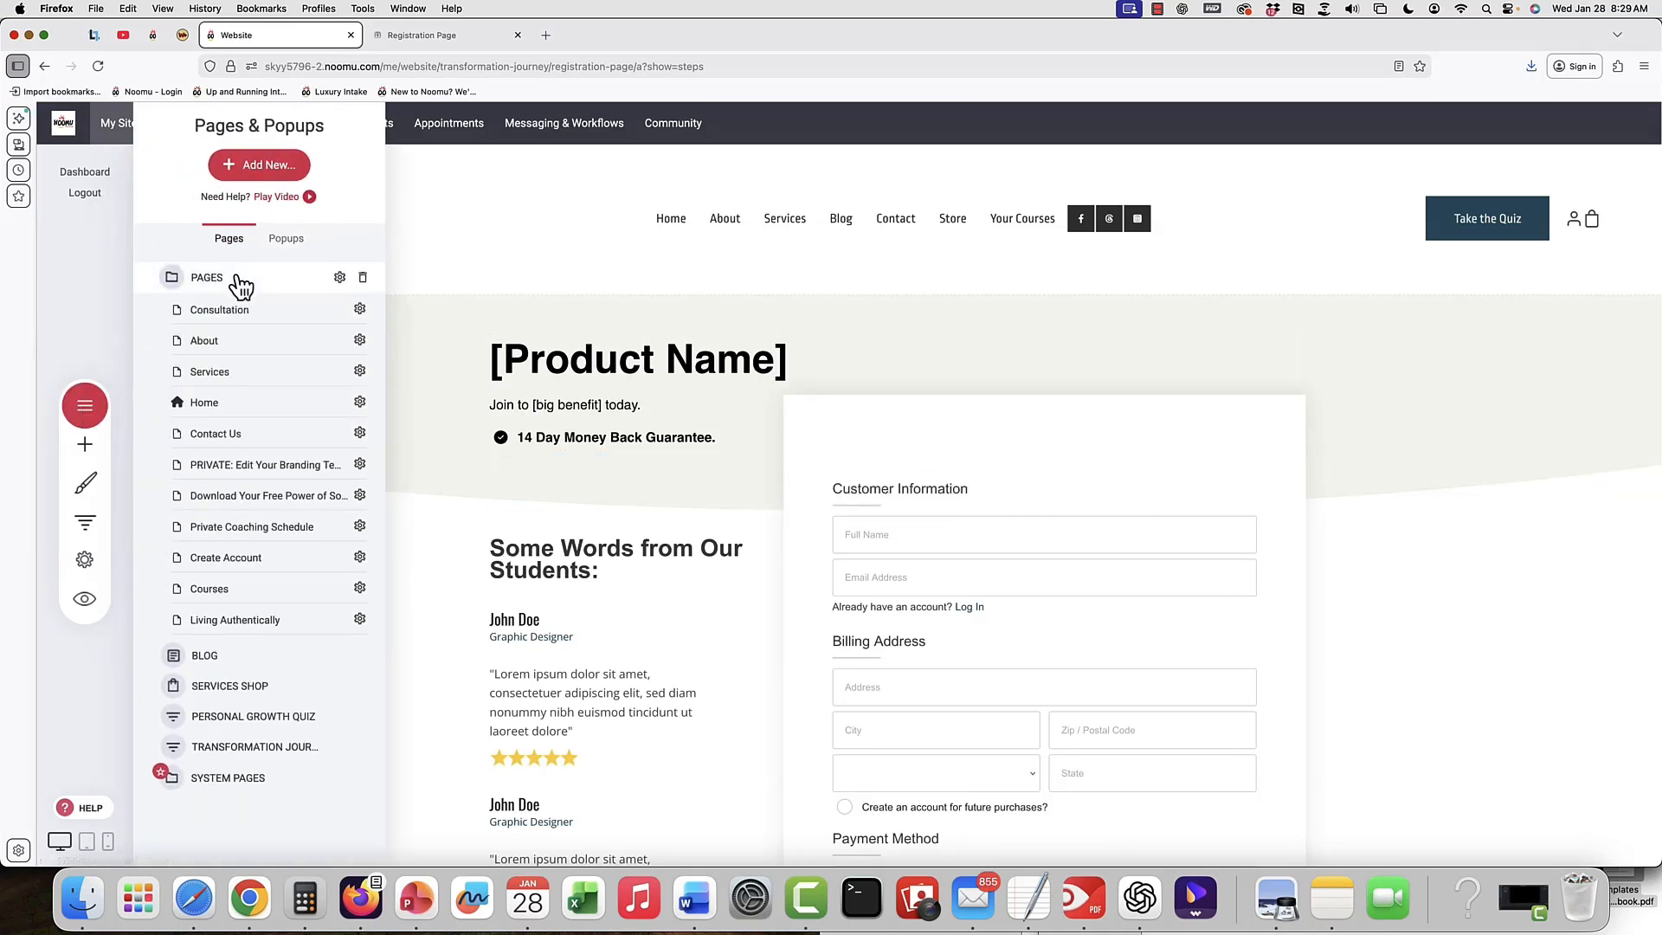
click(251, 527)
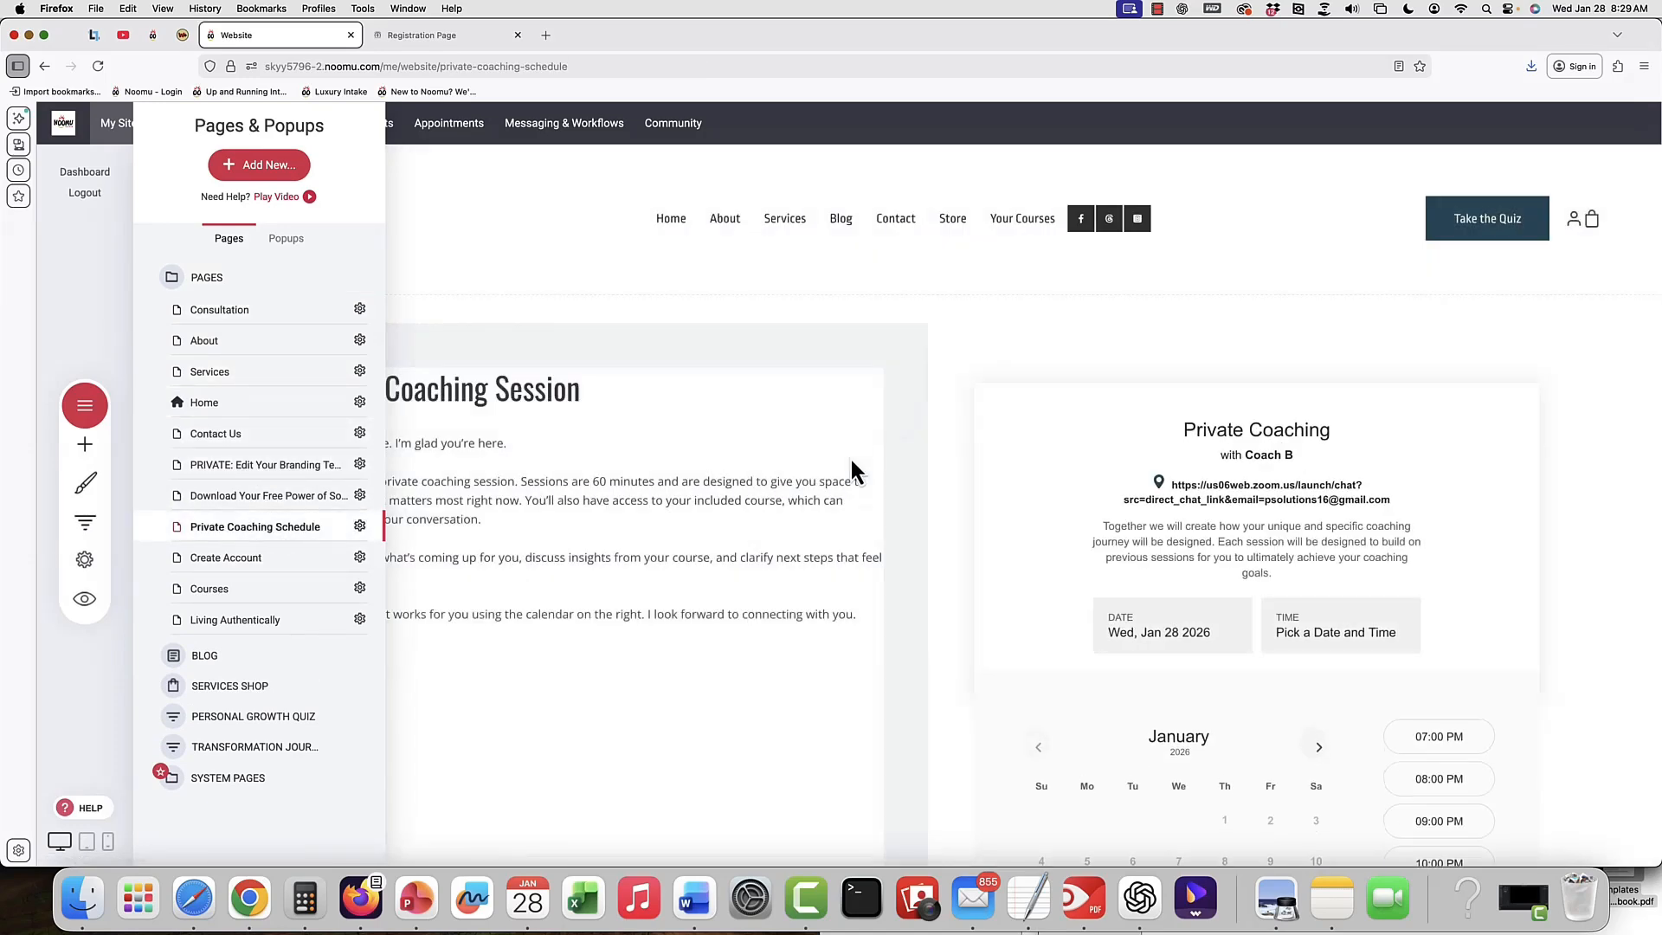
click(852, 460)
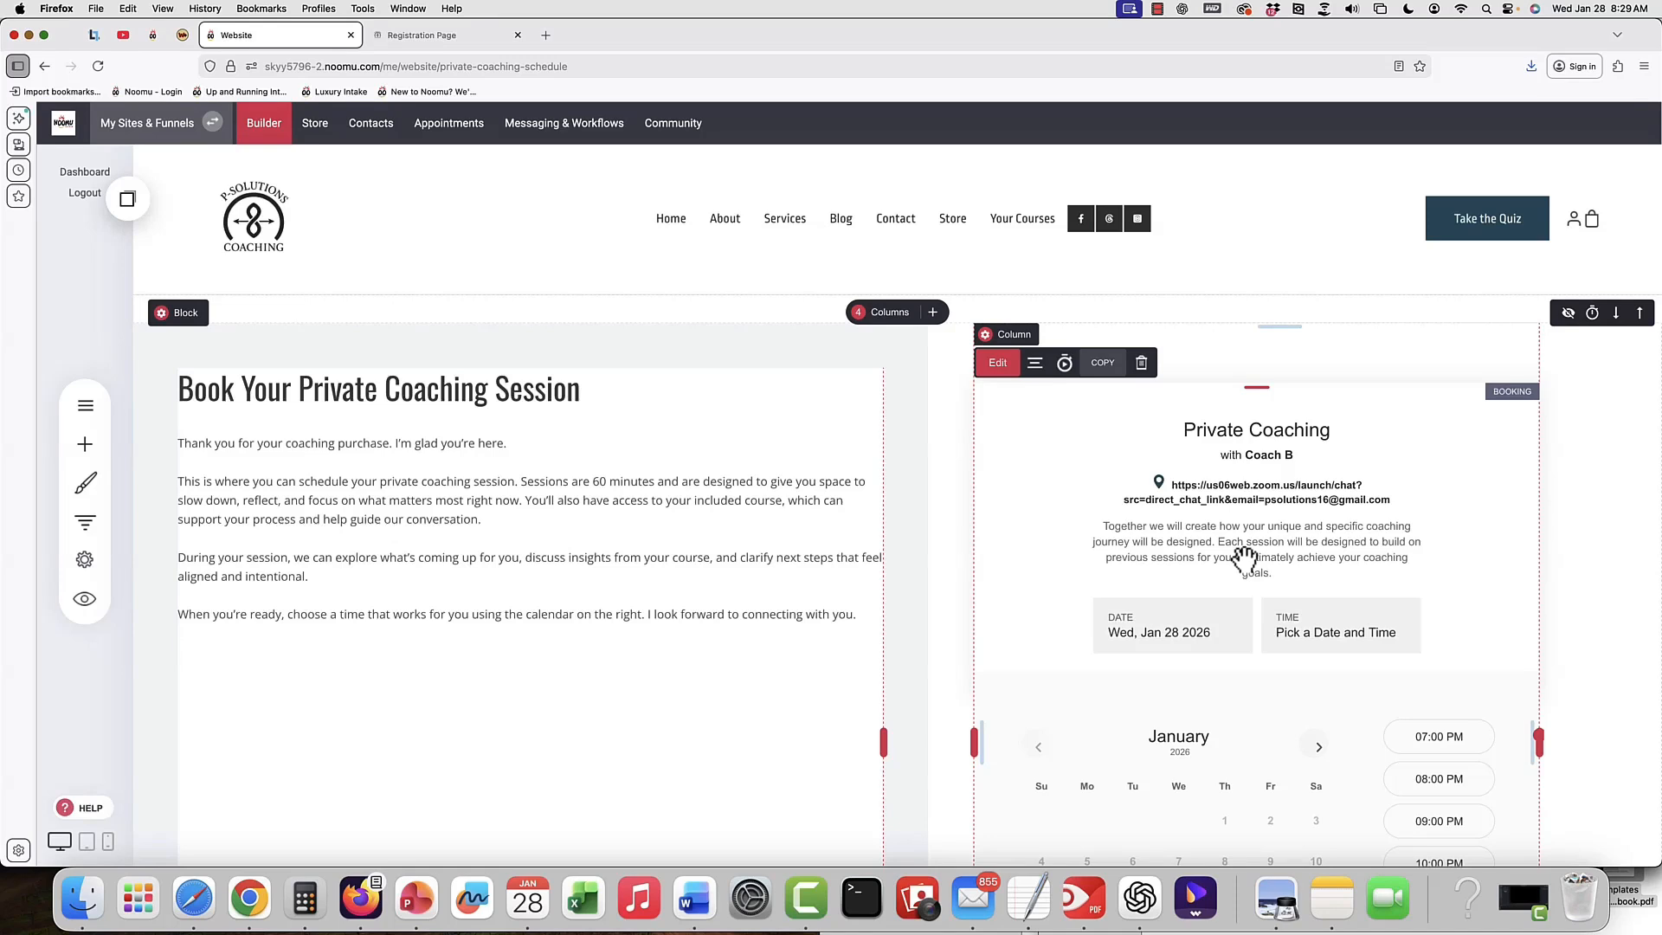
scroll(1244, 556, down, 2)
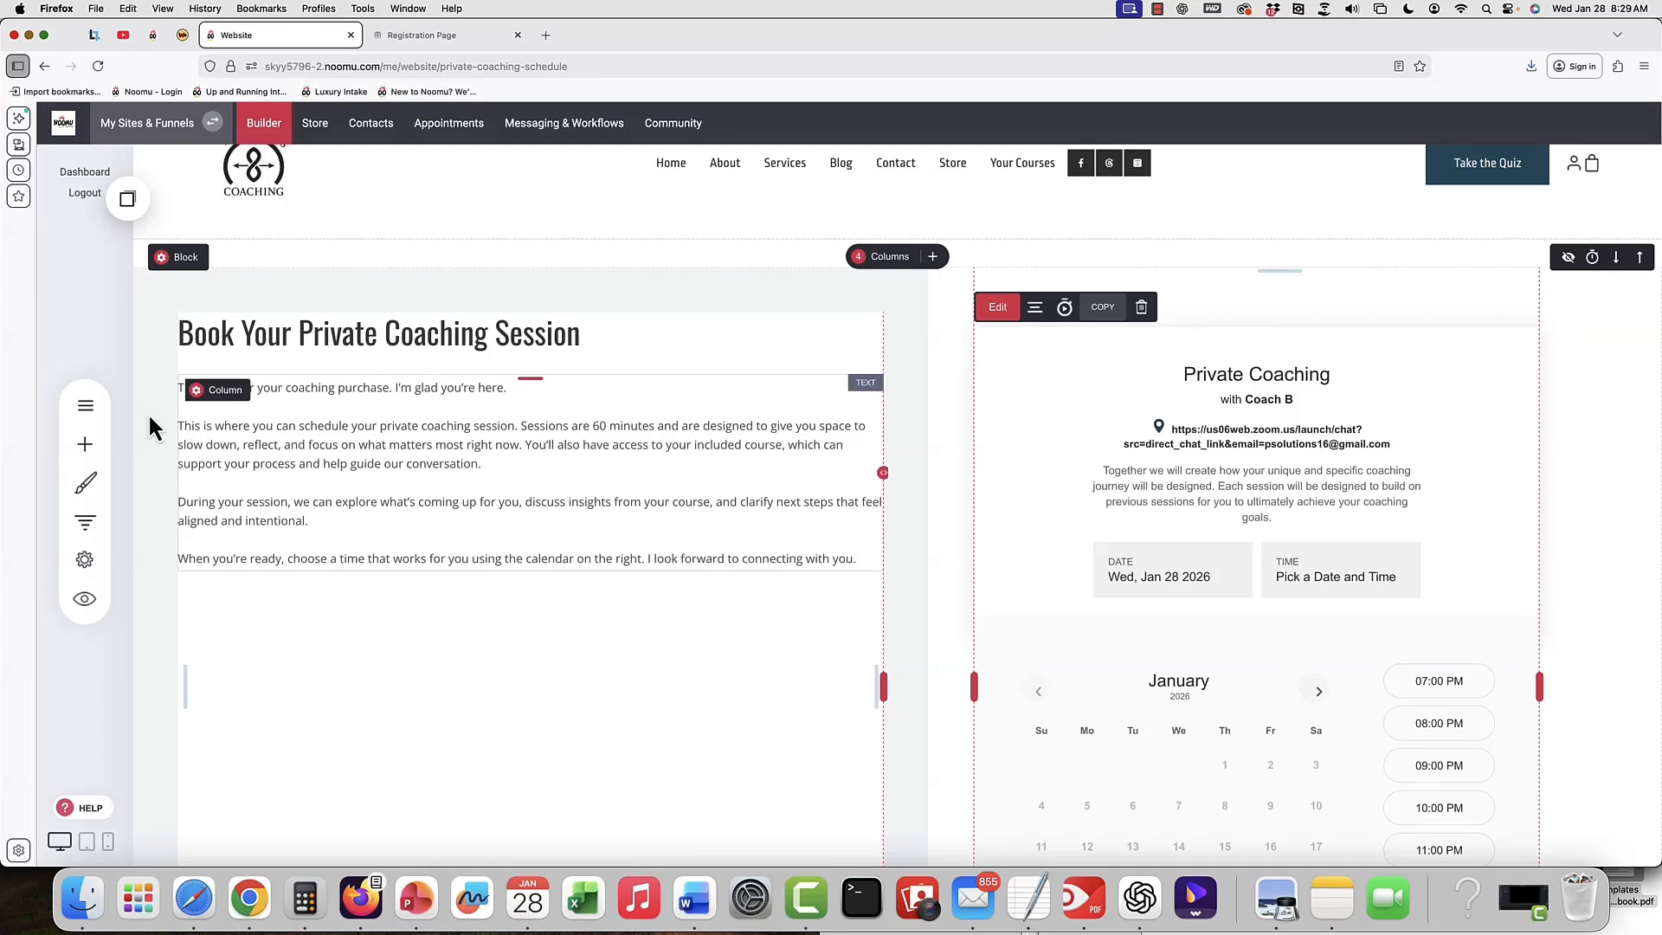
Select the Transformation Journey funnel among the website's funnels and check its options for activating or moving it.
click(100, 411)
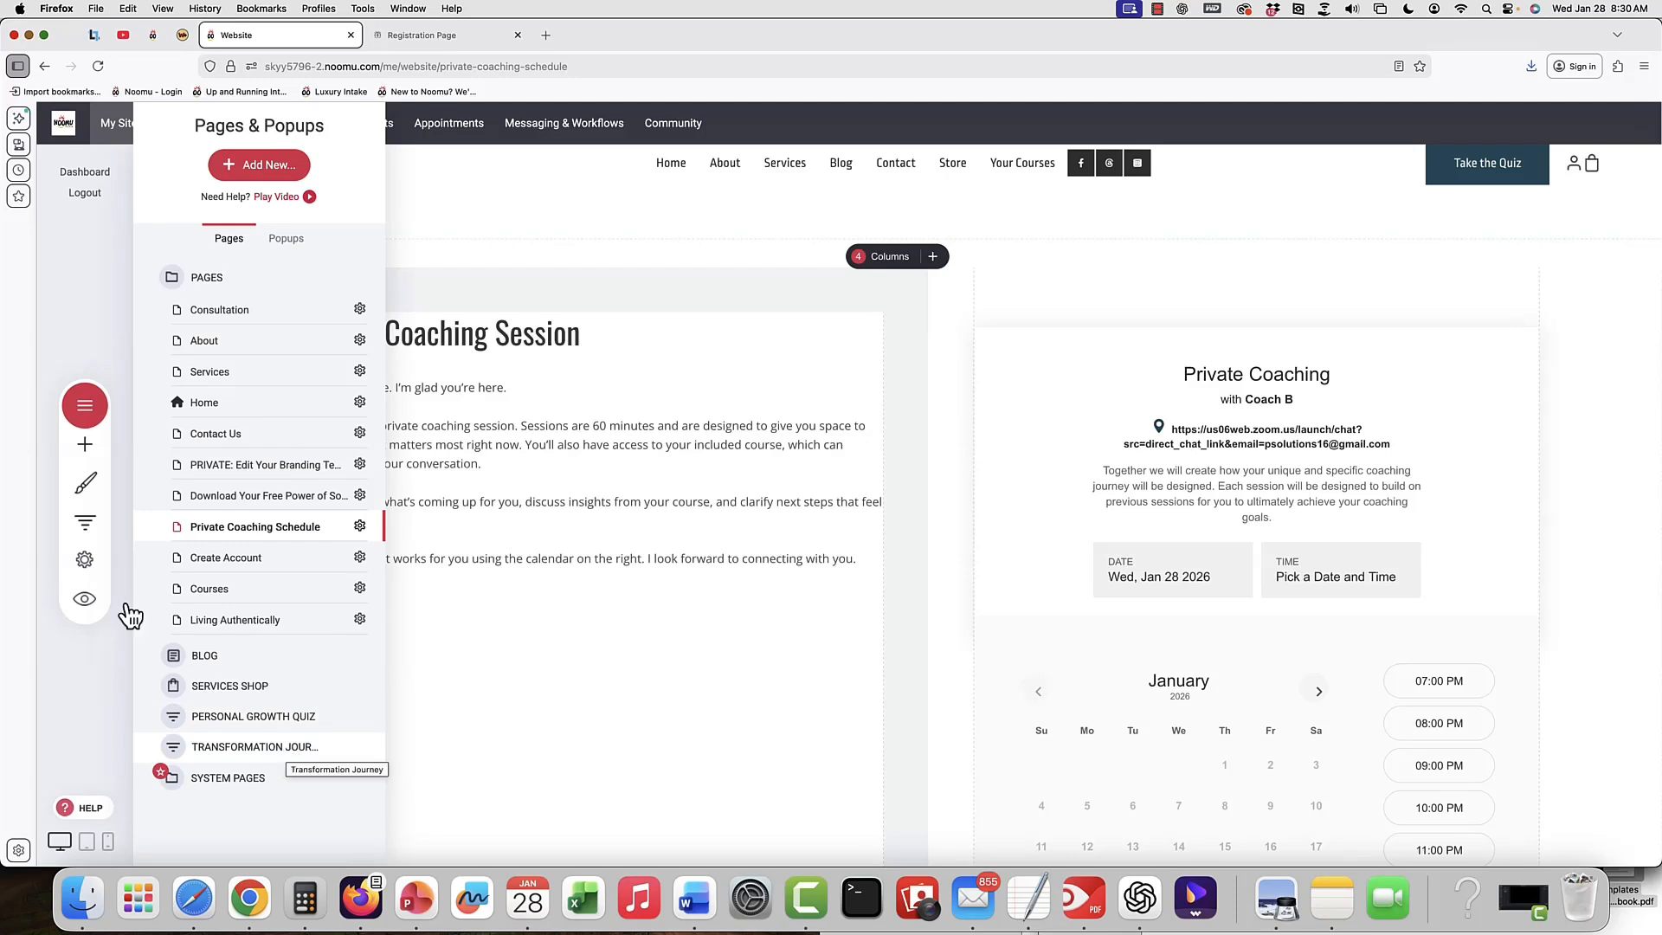
click(84, 524)
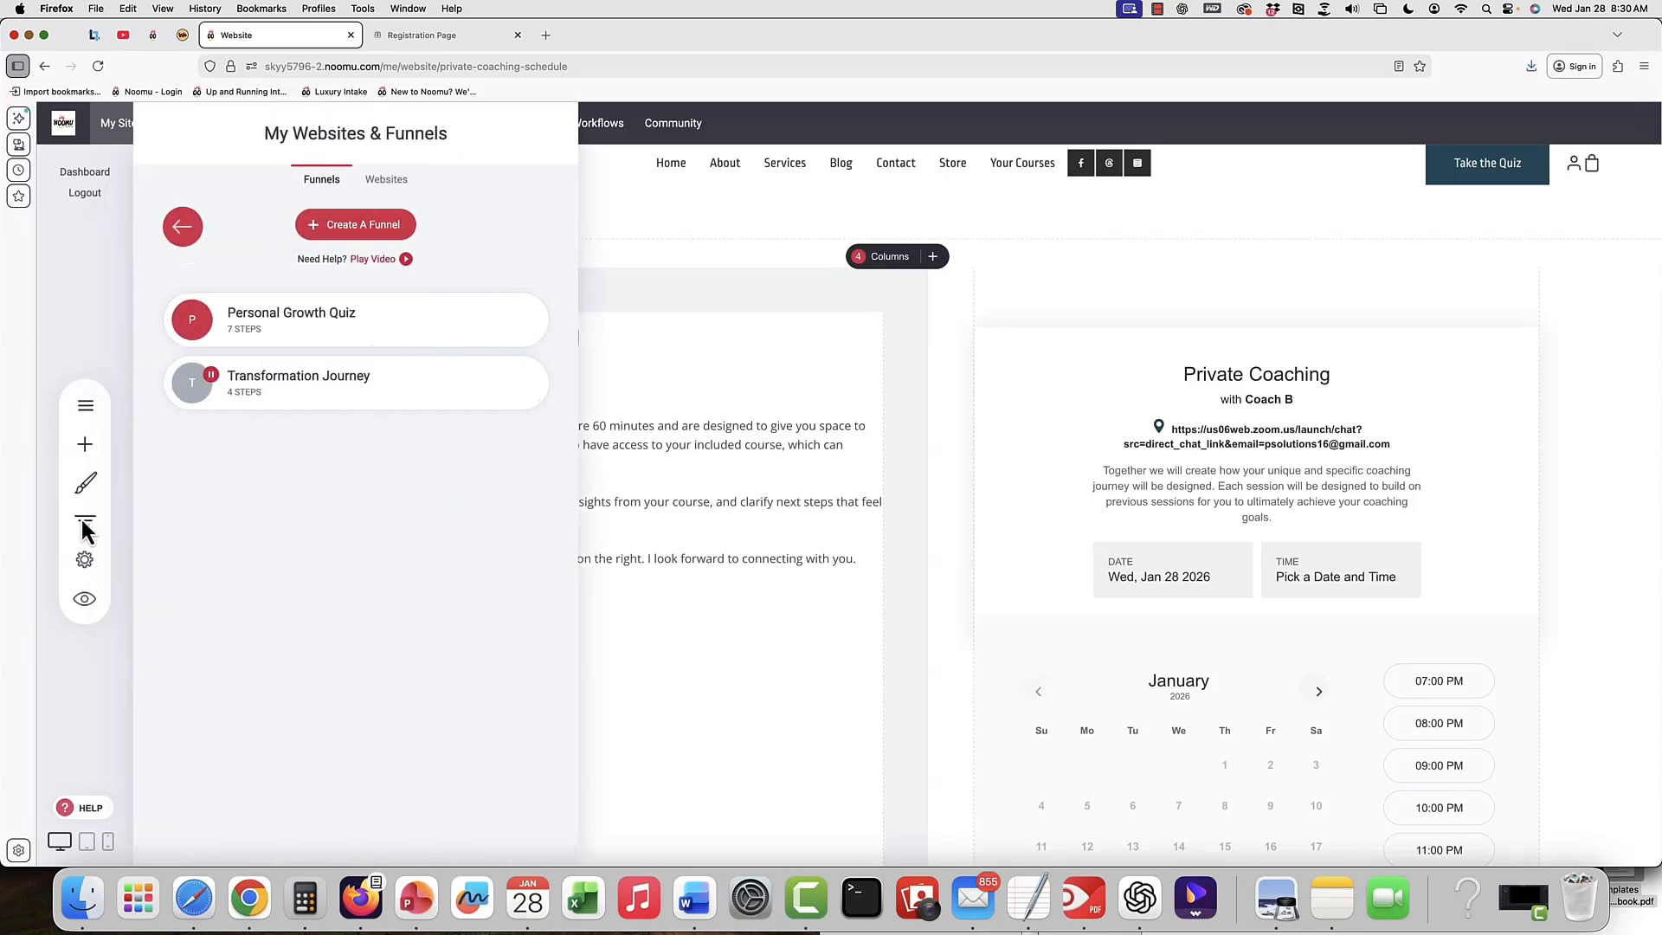
mouse_move(208, 383)
click(521, 385)
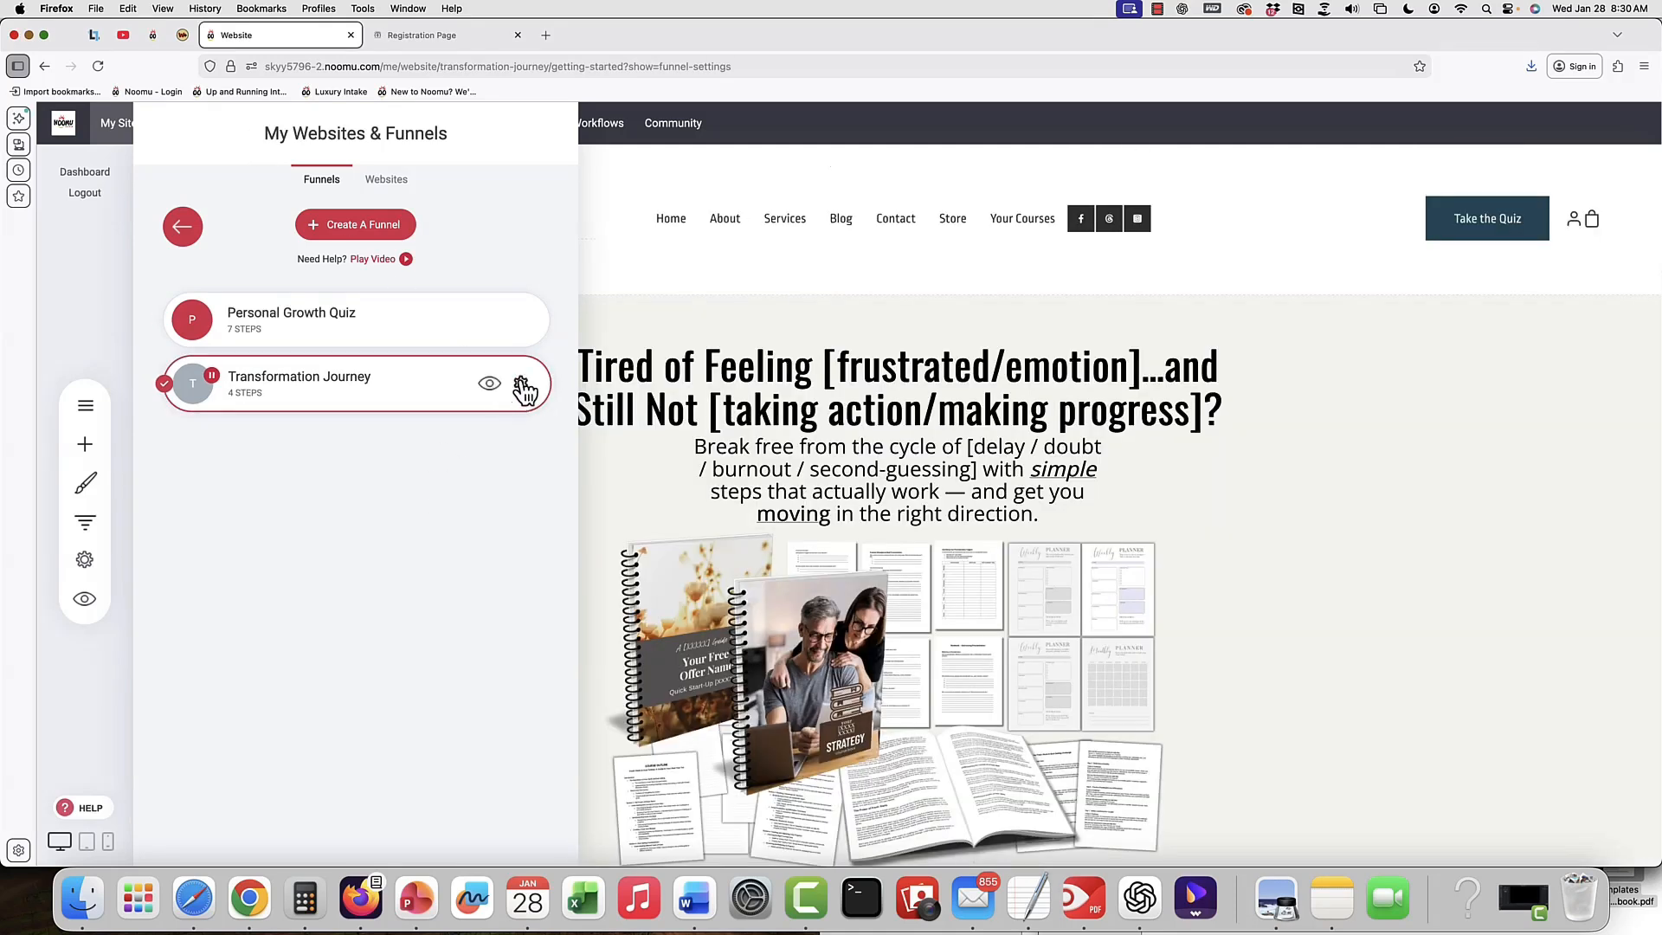
click(522, 386)
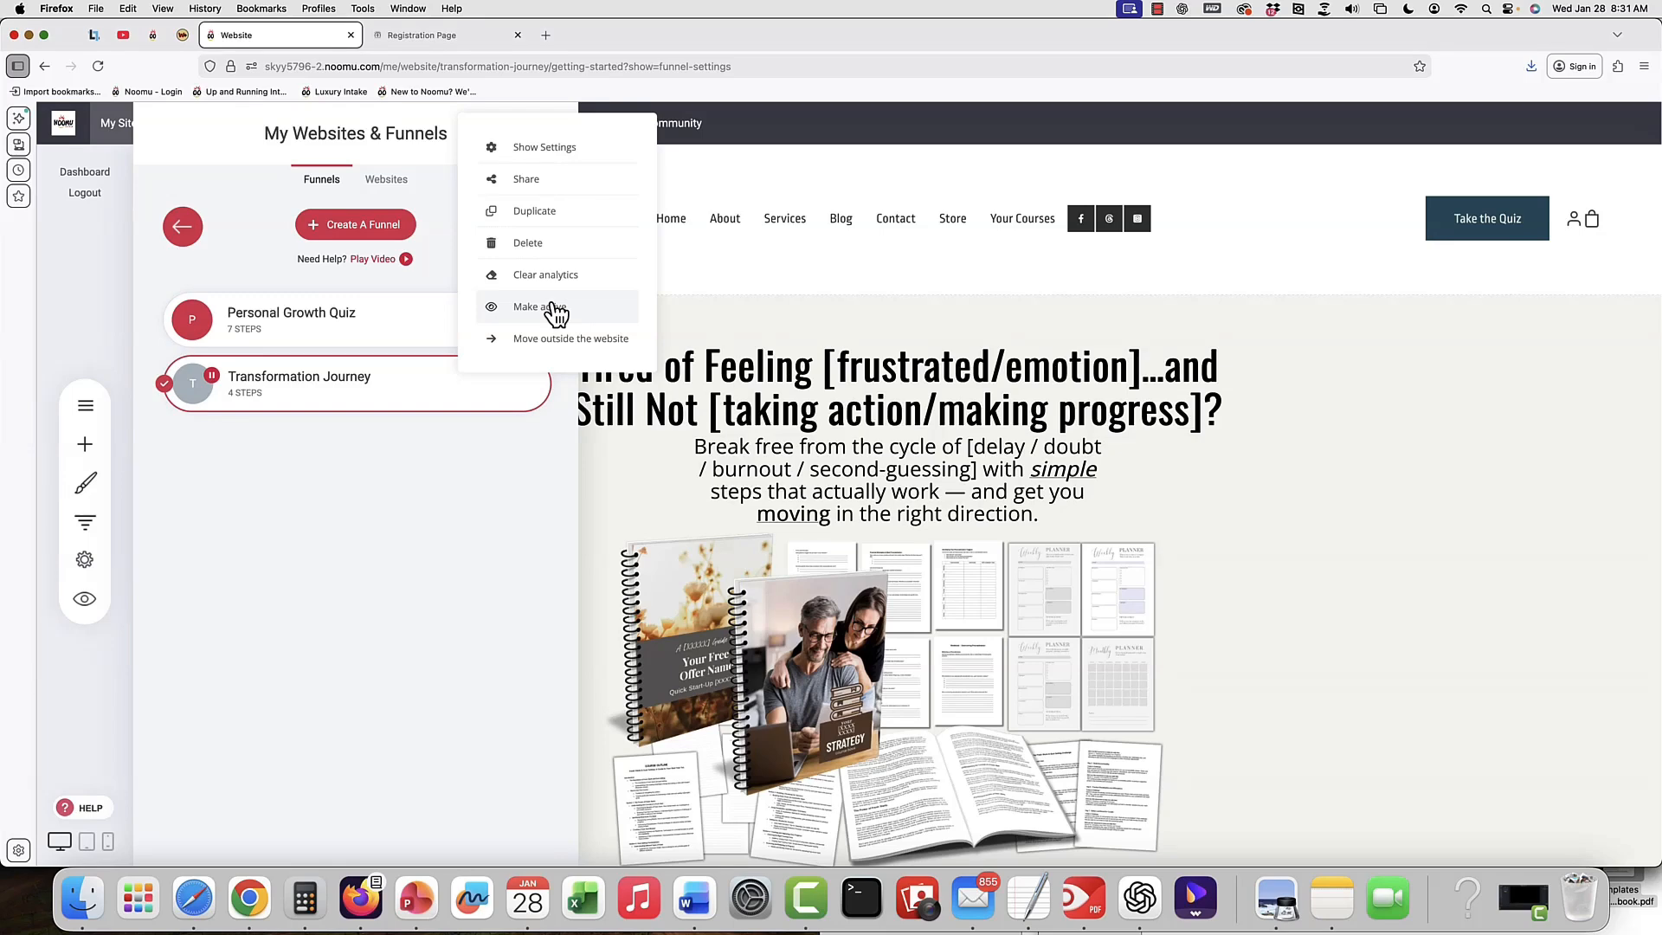
click(854, 420)
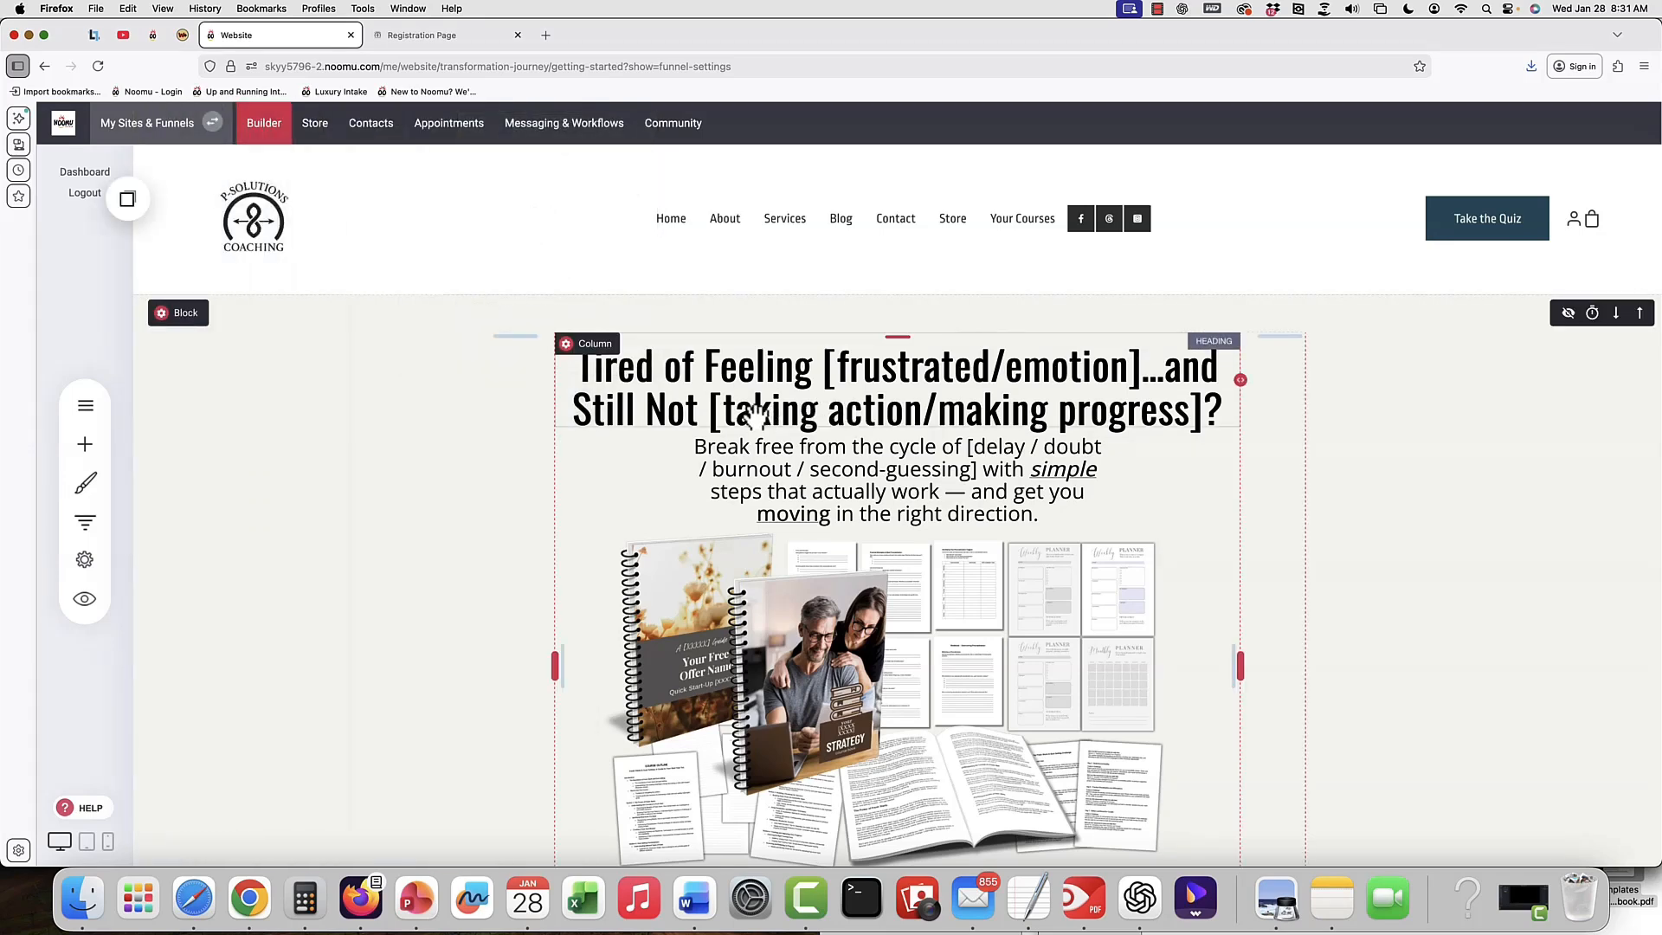
Look through all the project's funnels and check the Courses funnel's options for moving it into a website or another project.
click(152, 130)
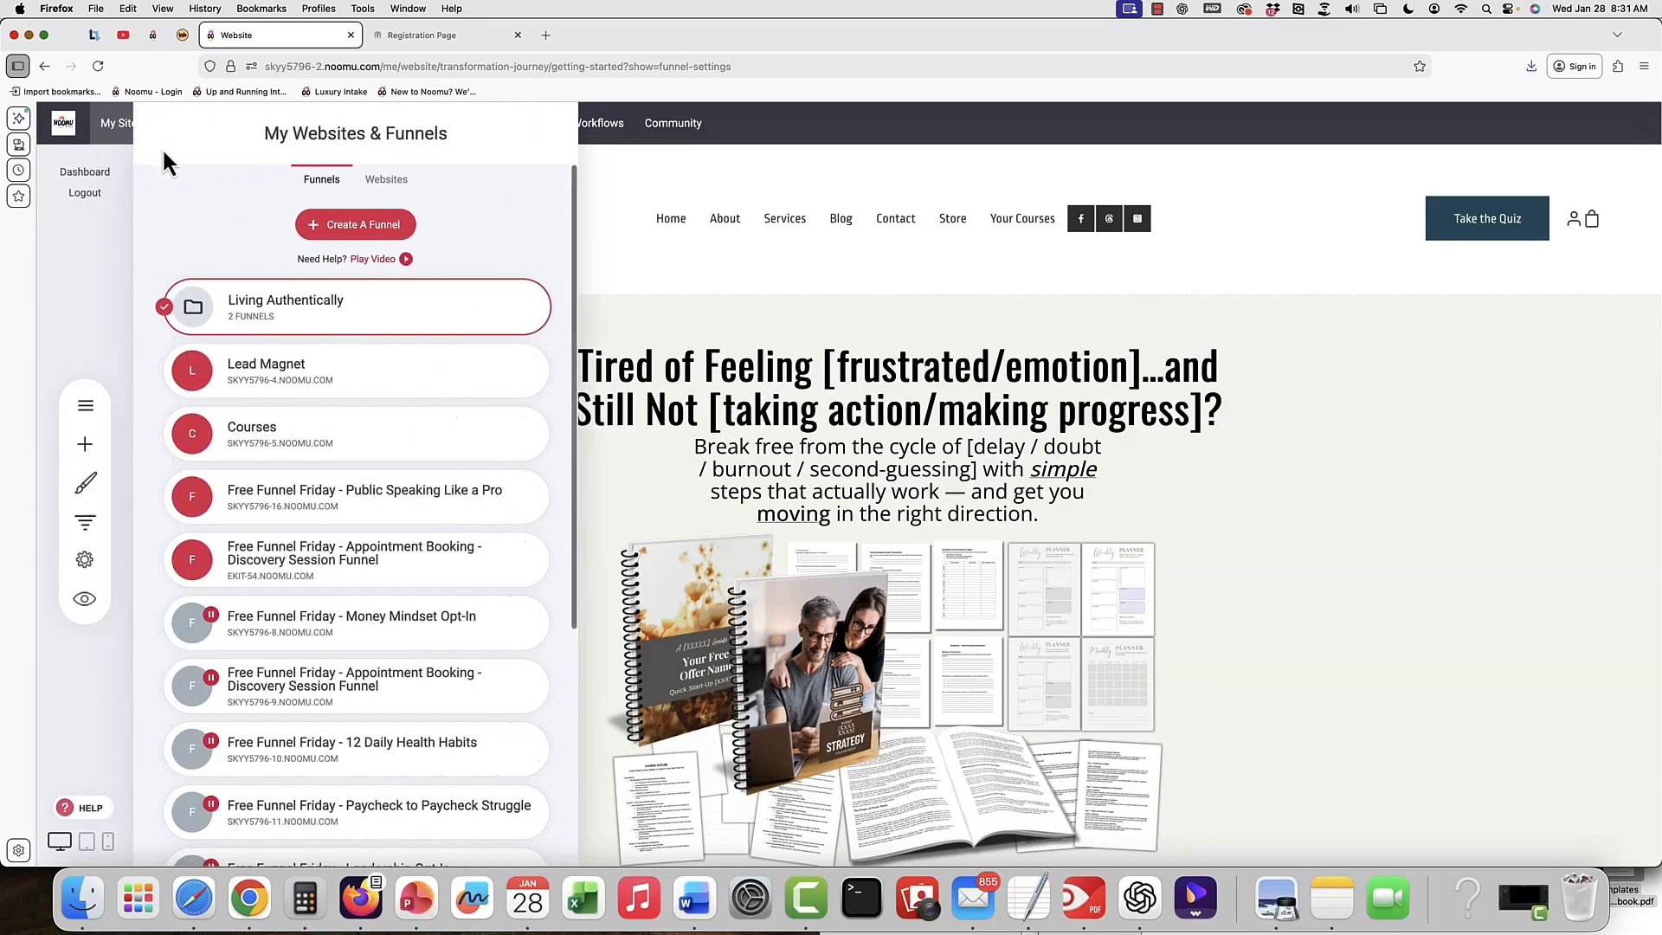
scroll(342, 441, down, 4)
scroll(342, 442, up, 5)
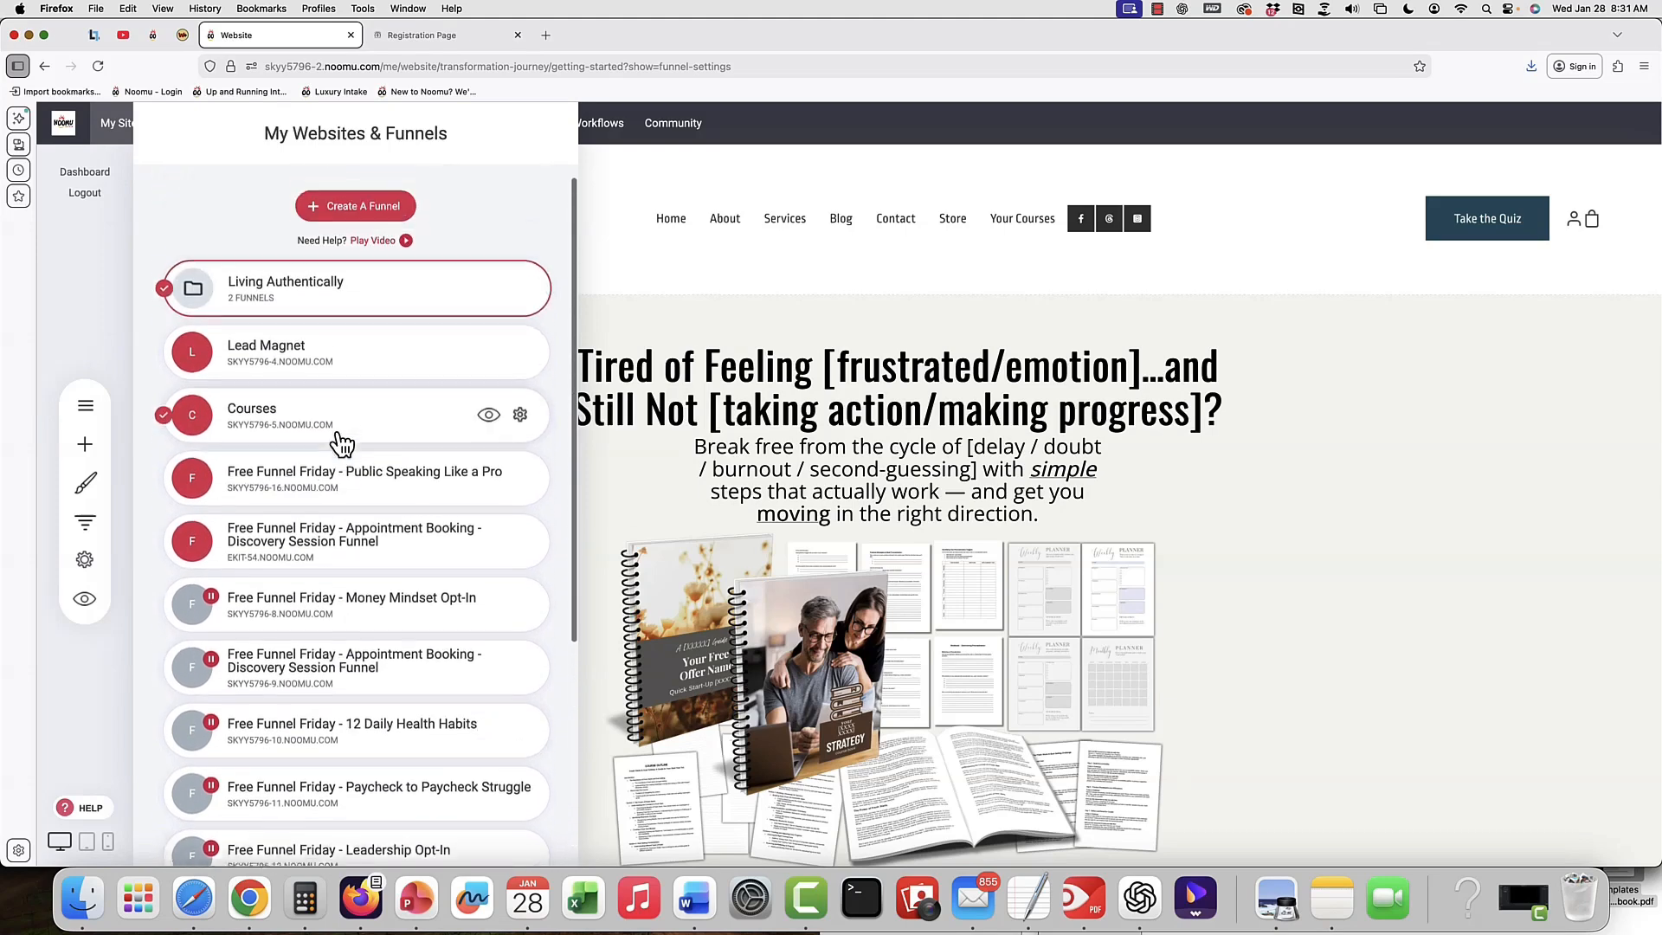
scroll(342, 442, down, 5)
scroll(342, 443, up, 10)
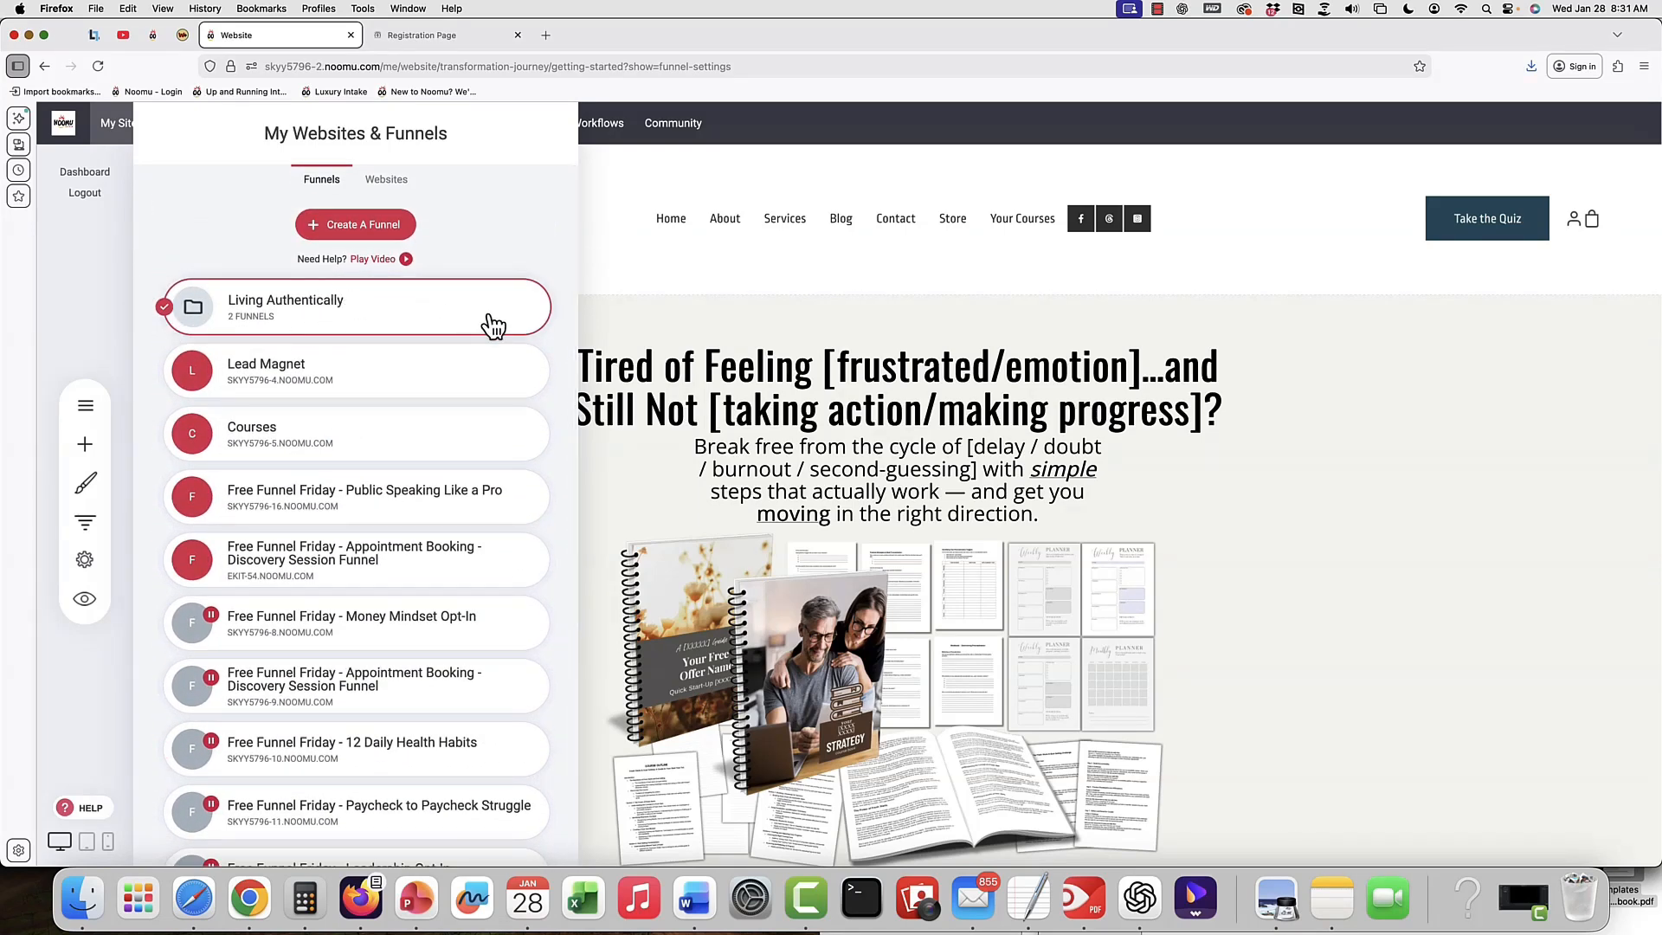
scroll(400, 508, down, 4)
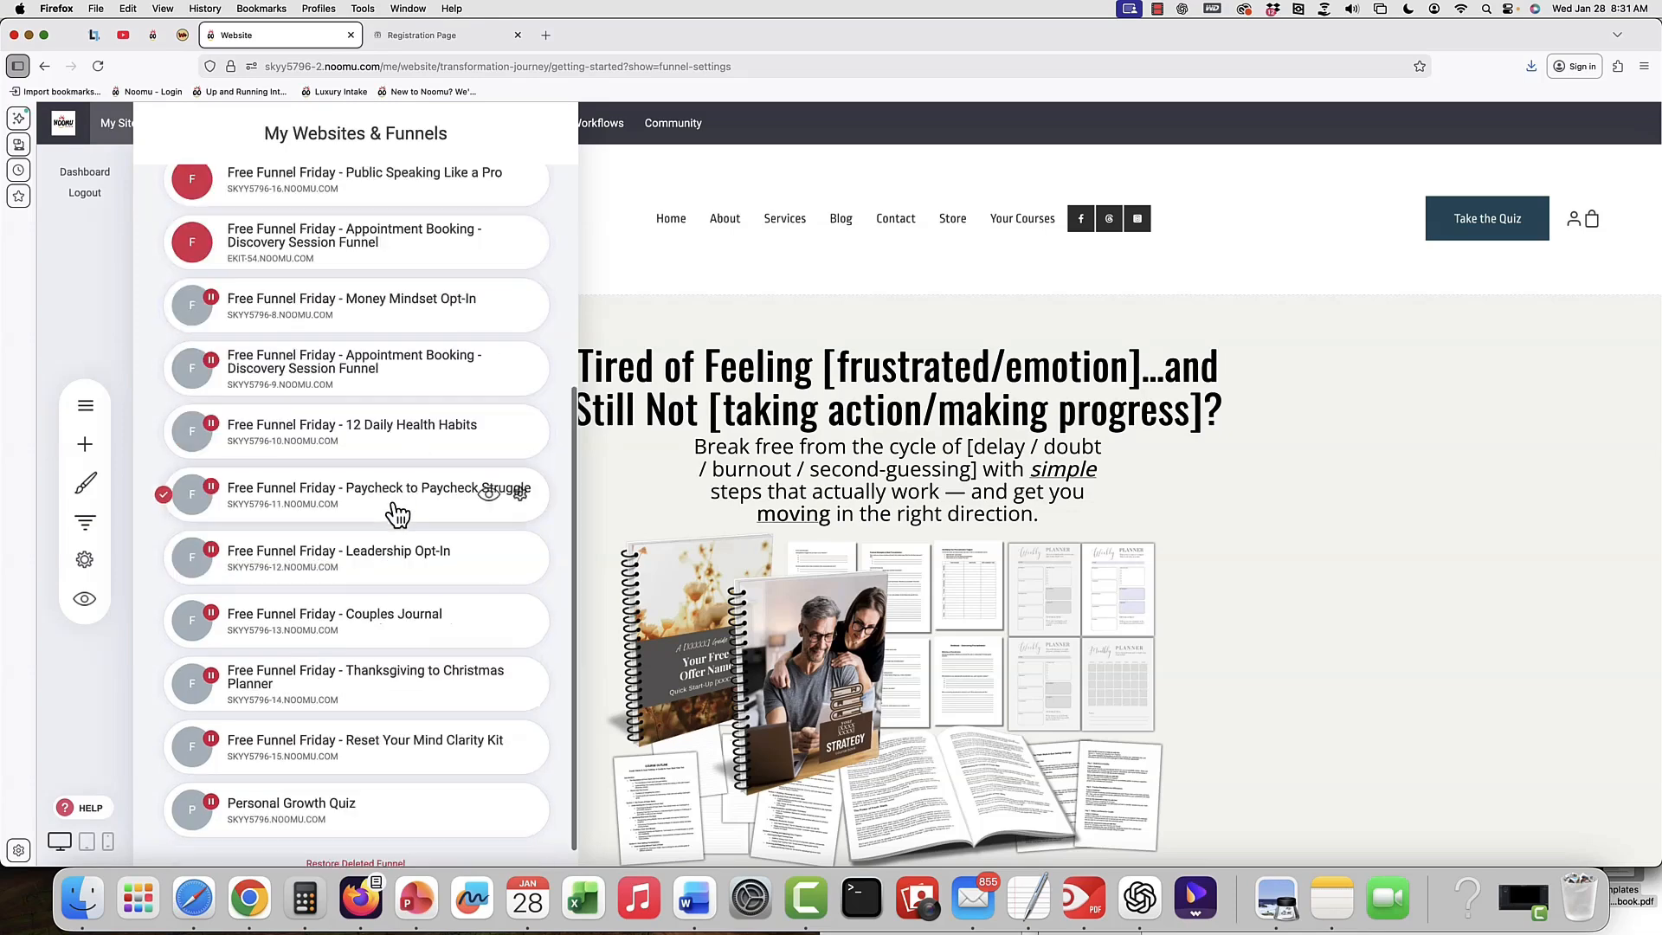
scroll(398, 511, up, 5)
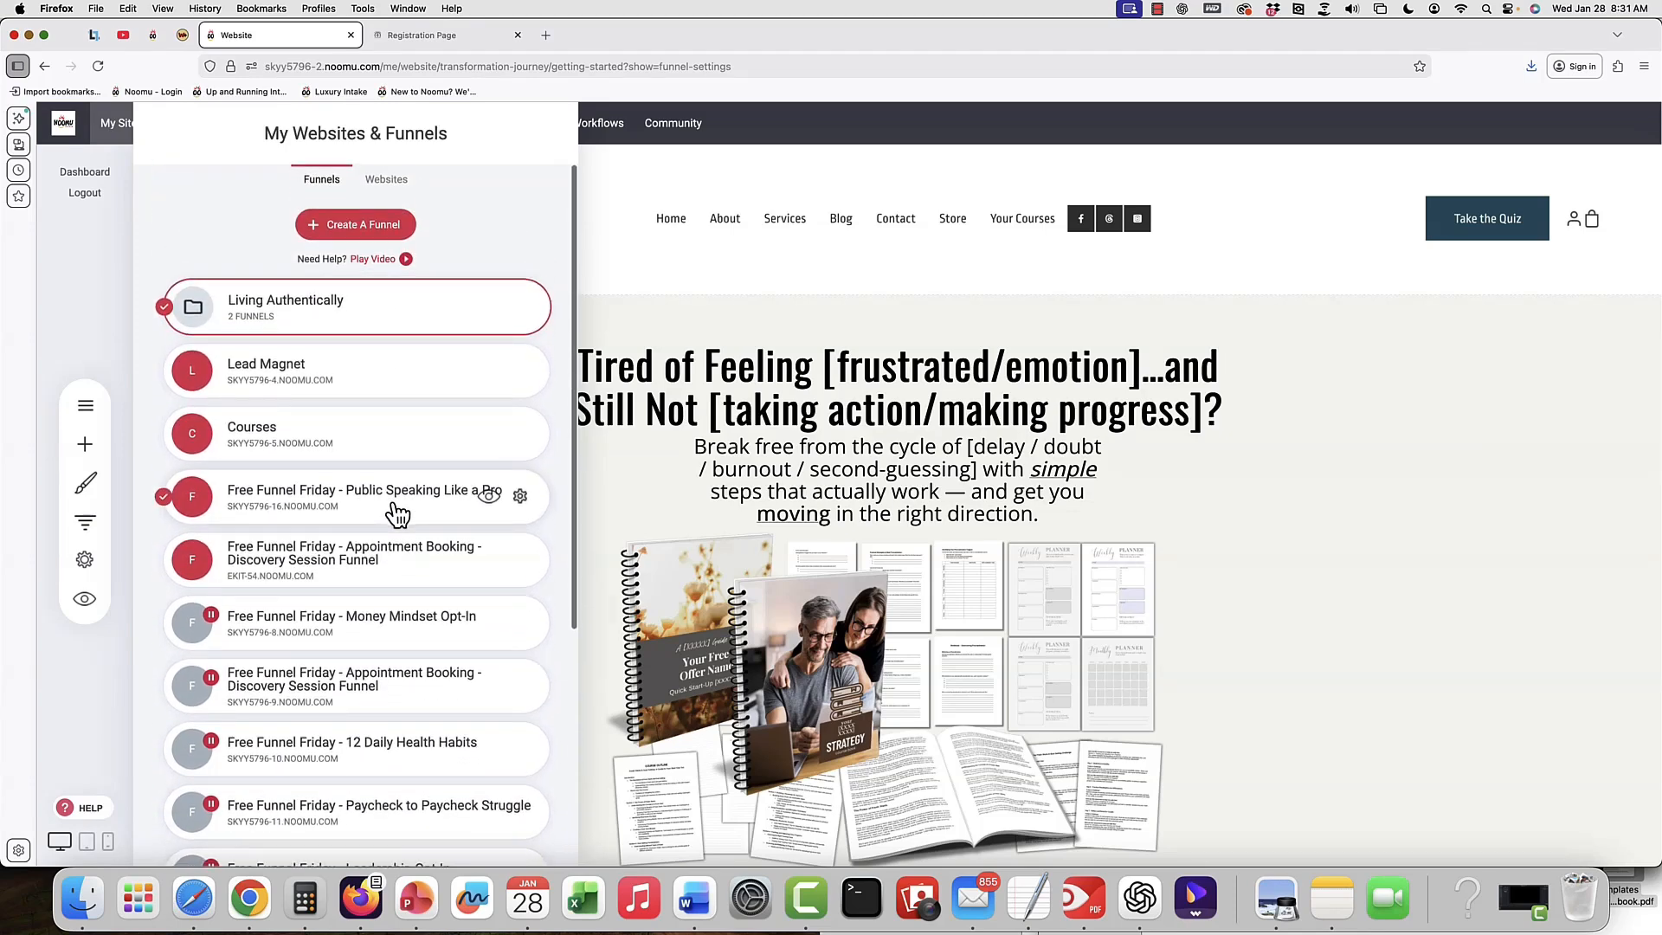
scroll(398, 512, down, 3)
scroll(398, 514, up, 3)
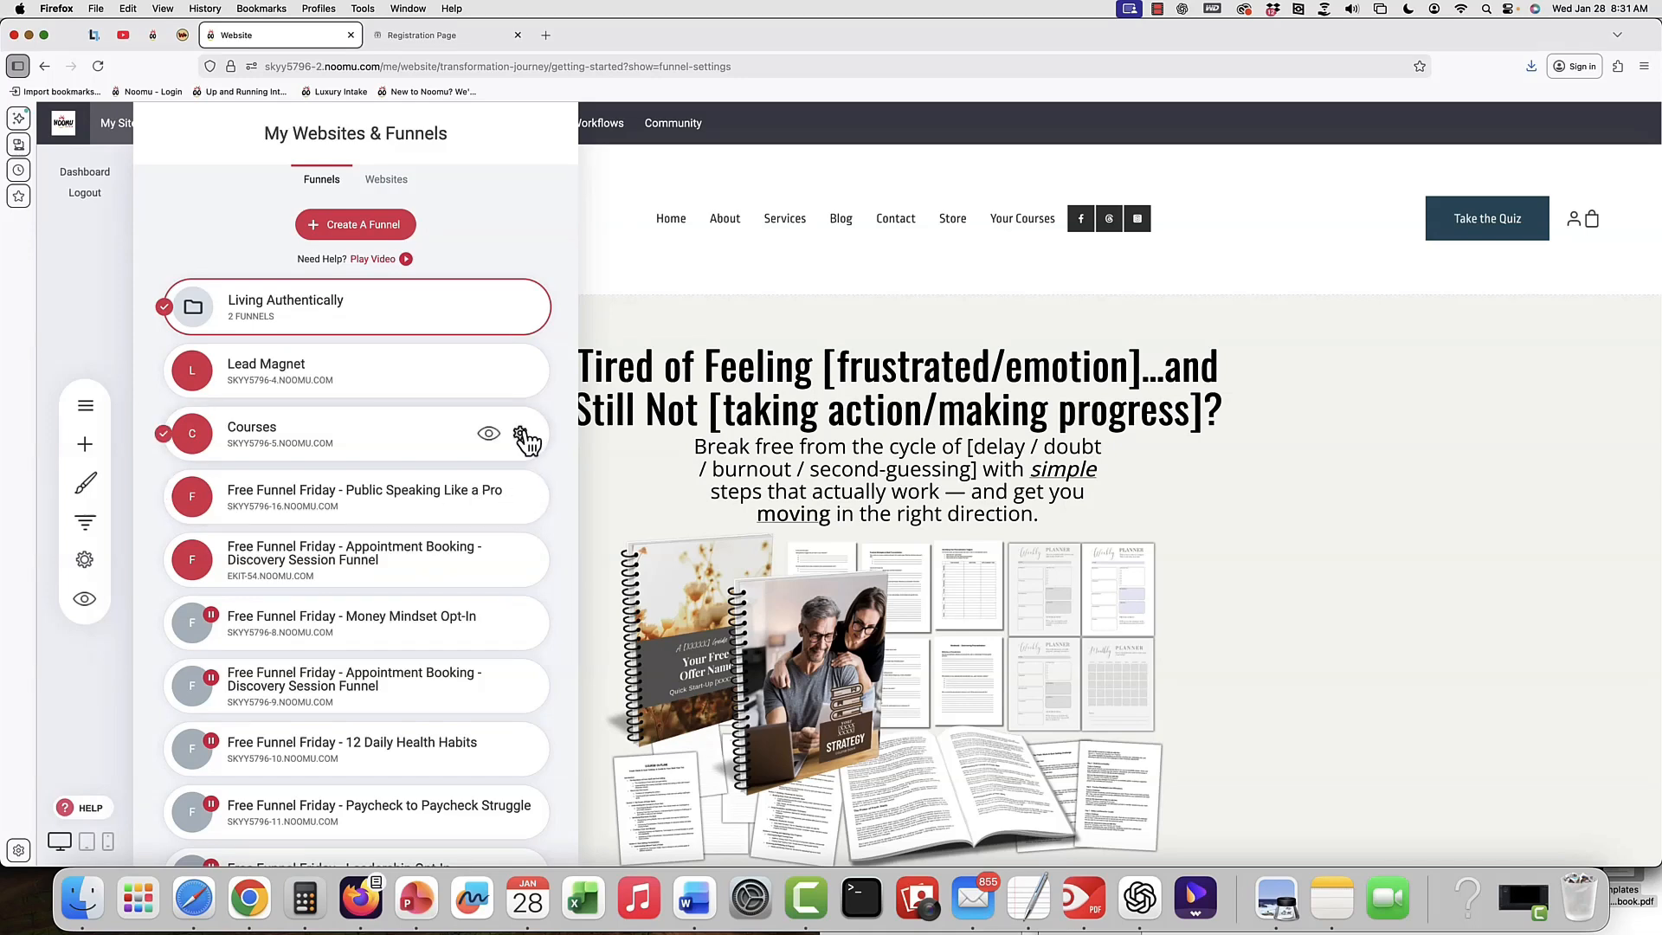
click(522, 436)
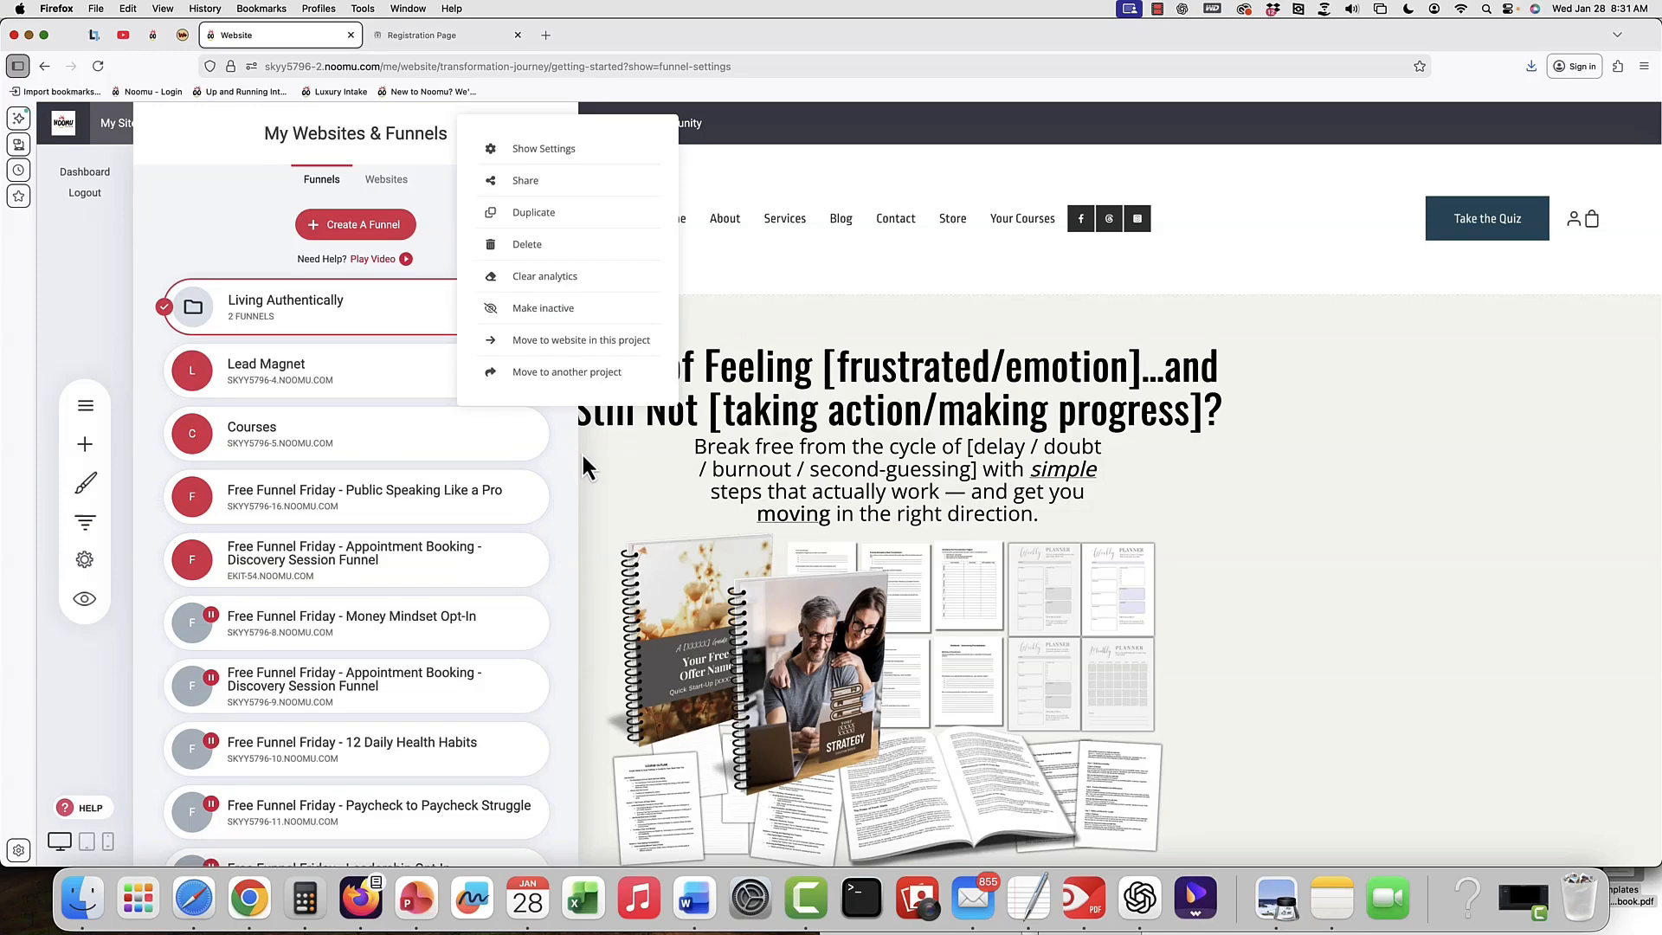
click(708, 456)
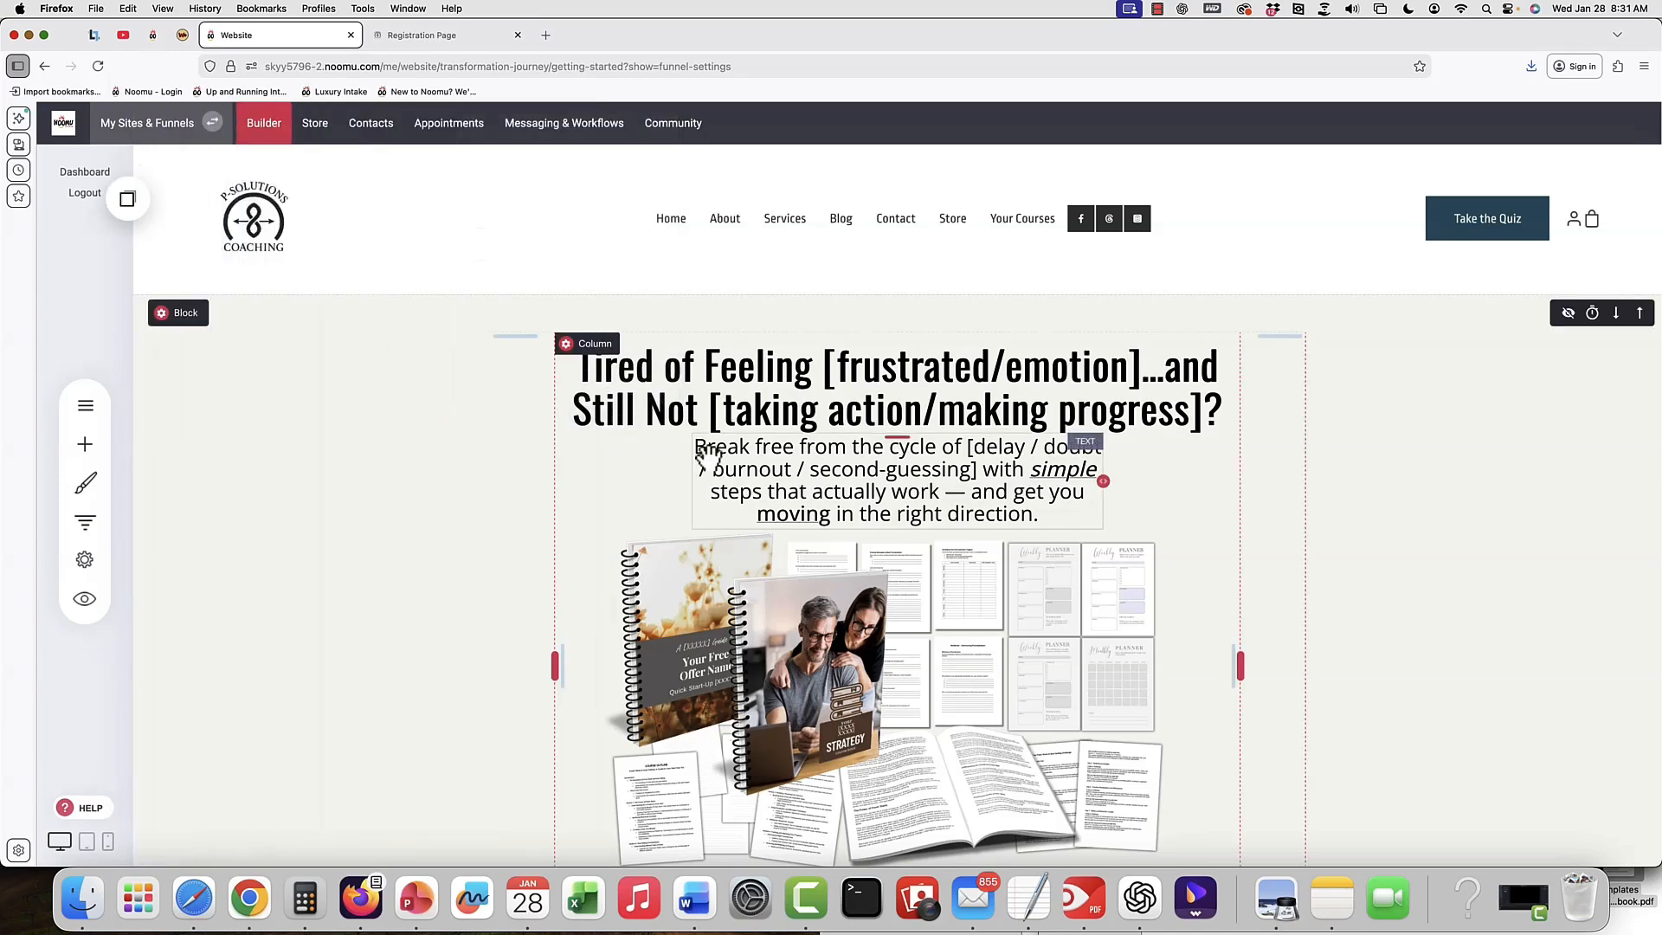